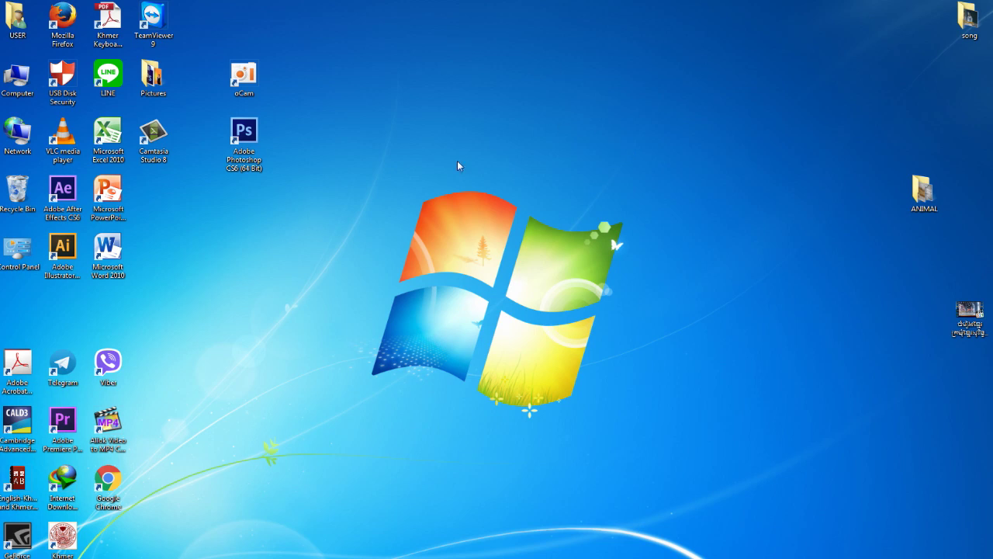
Launch Photoshop CS6 from the desktop shortcut's context menu
right_click(243, 131)
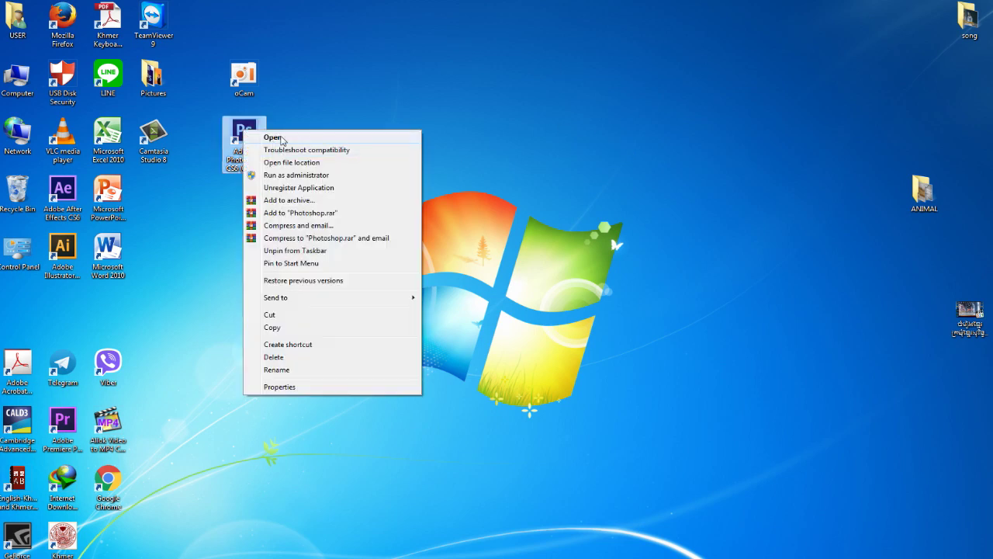
left_click(267, 135)
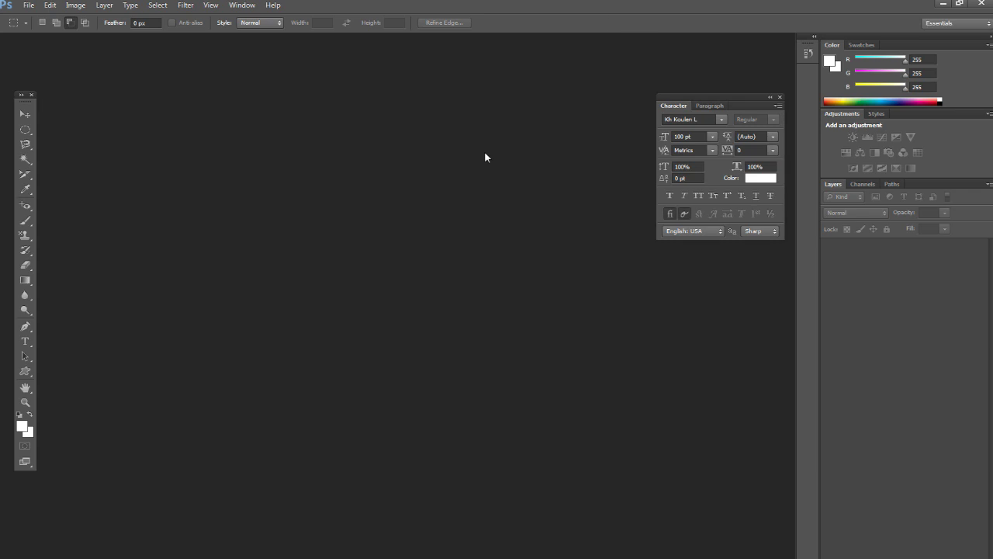
Create a new blank document, Untitled-1, 29 cm wide by 21 cm high
left_click(29, 5)
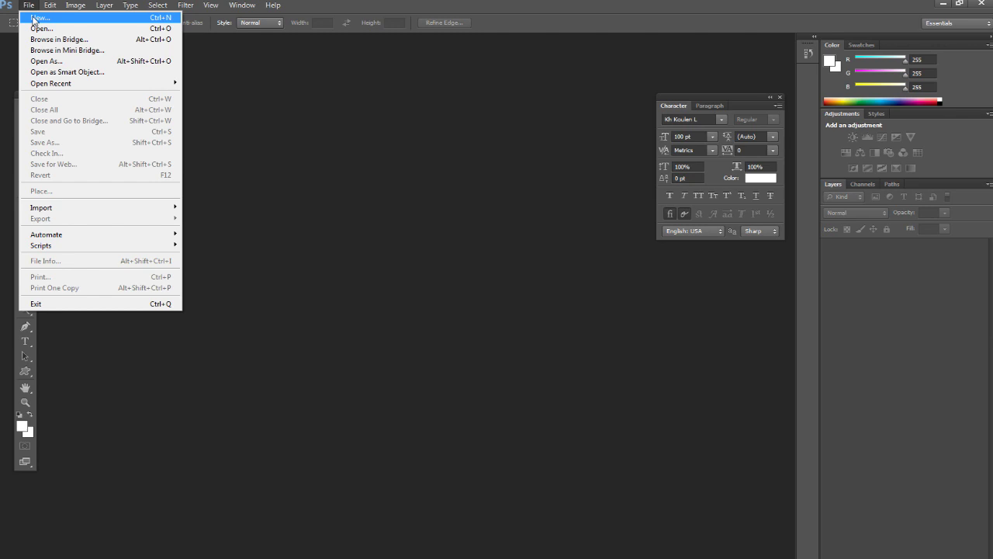
left_click(36, 18)
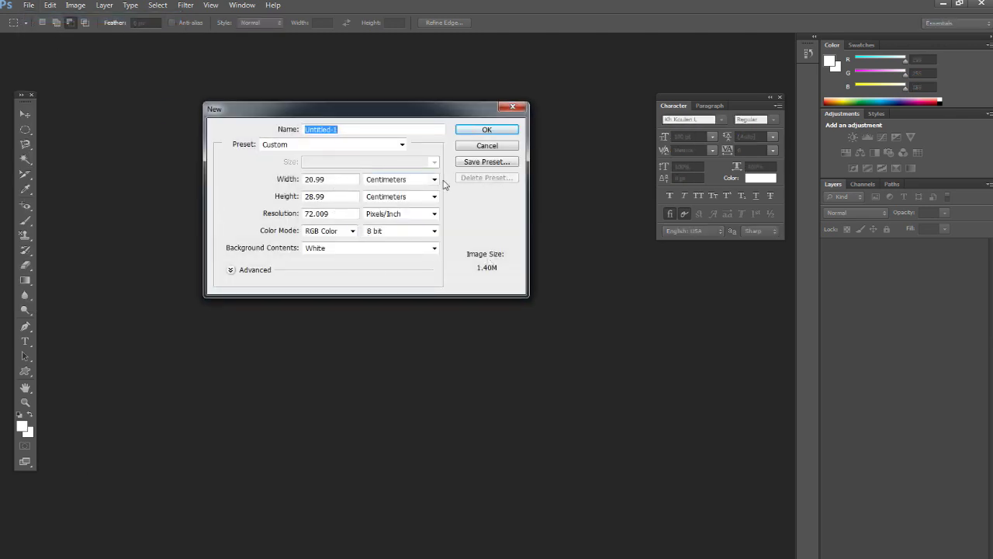
double_click(328, 179)
type("29")
key("Tab")
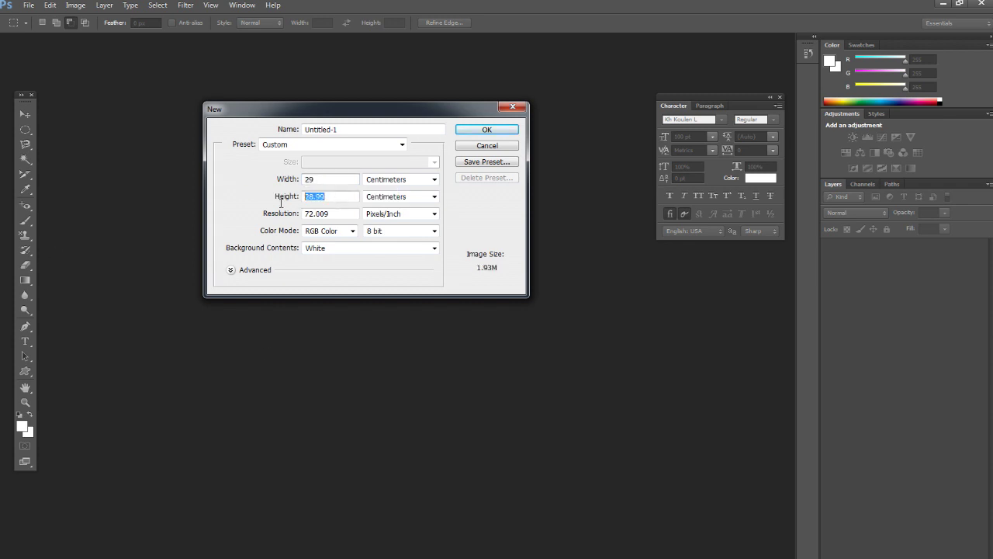
type("21")
left_click(486, 130)
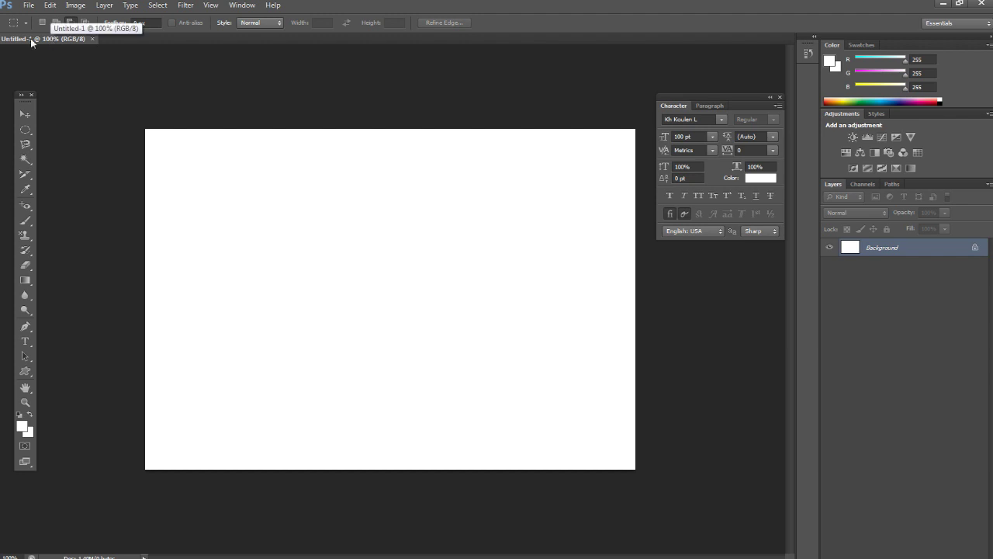
Open Facebook_logo_(square).png and maxresdefault.jpg together as documents
left_click(29, 8)
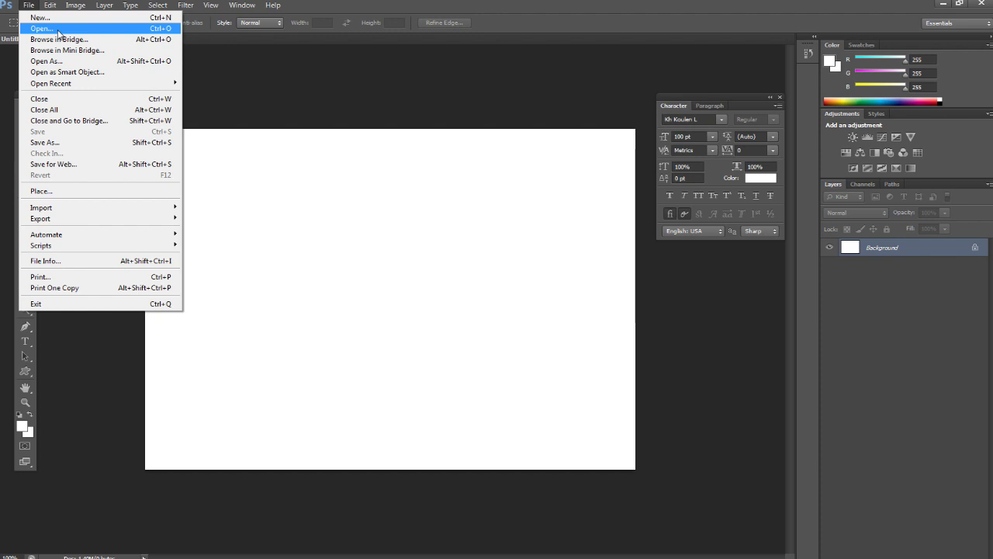
left_click(43, 28)
left_click(420, 175)
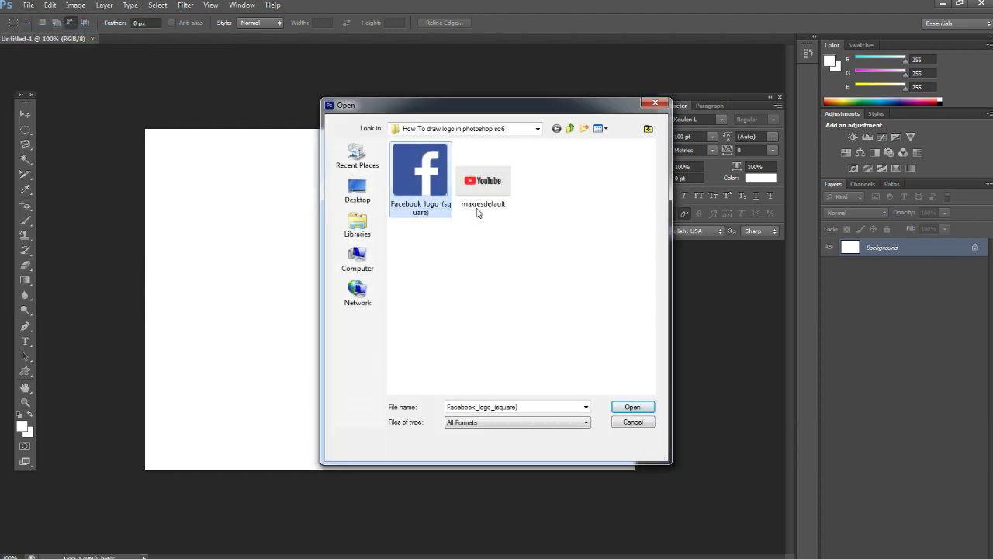
left_click_drag(533, 242, 392, 143)
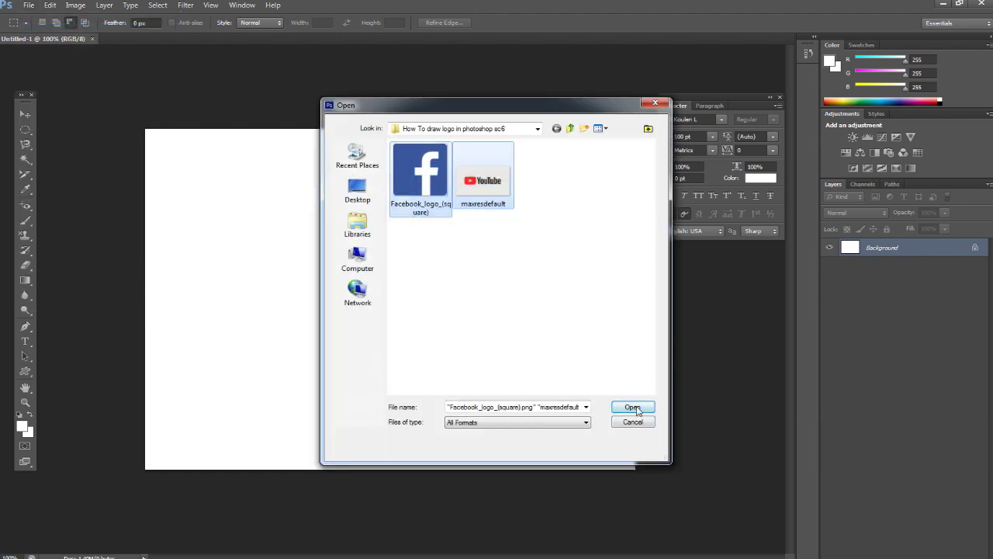
left_click(635, 408)
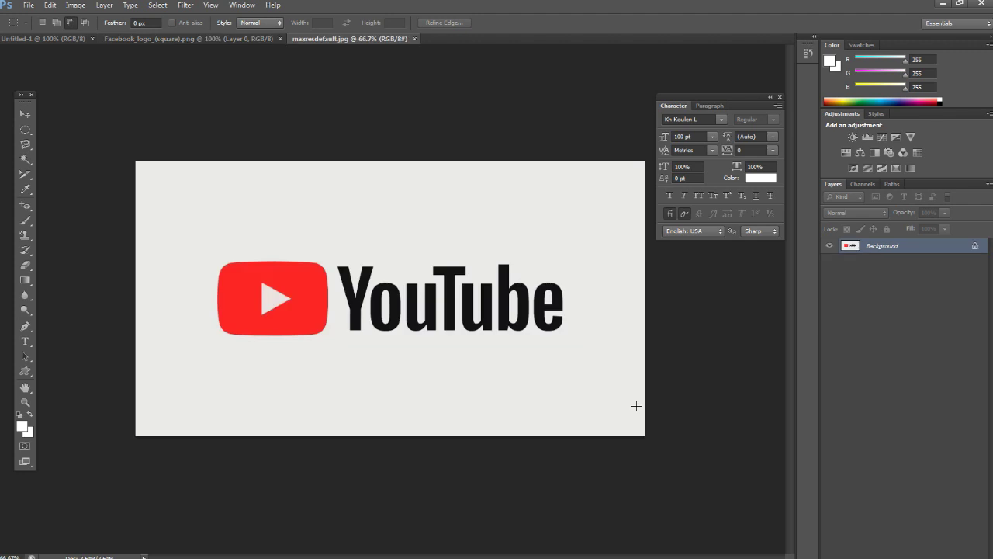
Select the Move tool and bring the Facebook logo document to the front
left_click(26, 115)
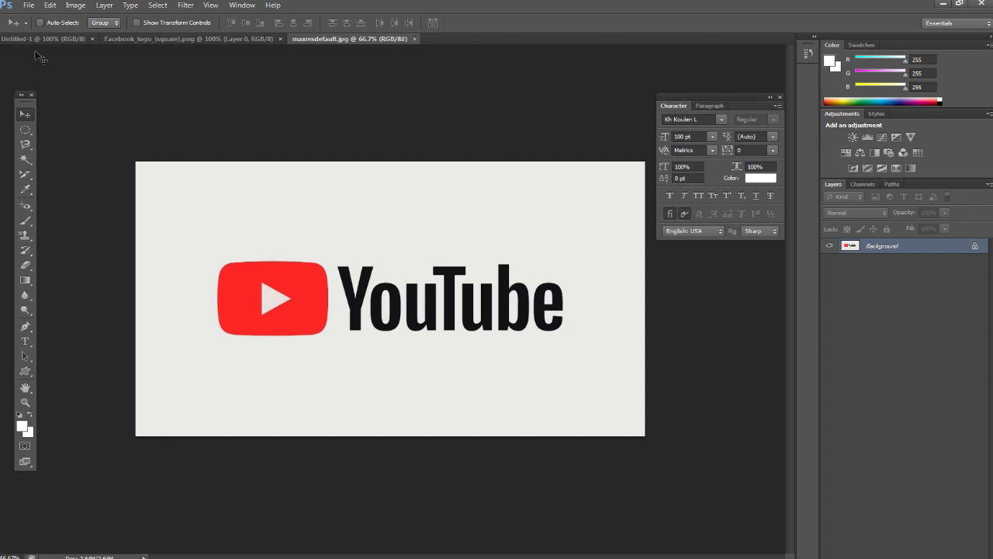
left_click(41, 39)
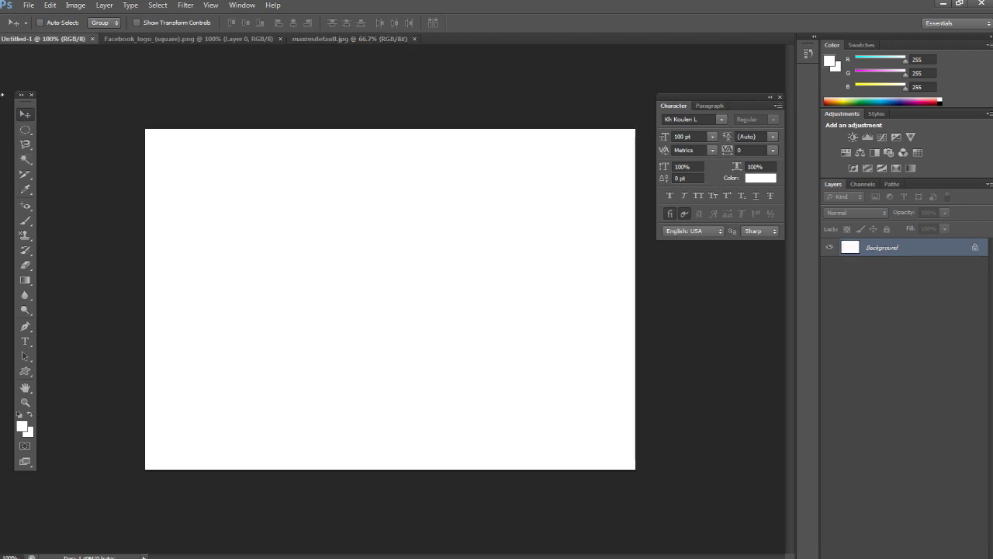
left_click(142, 39)
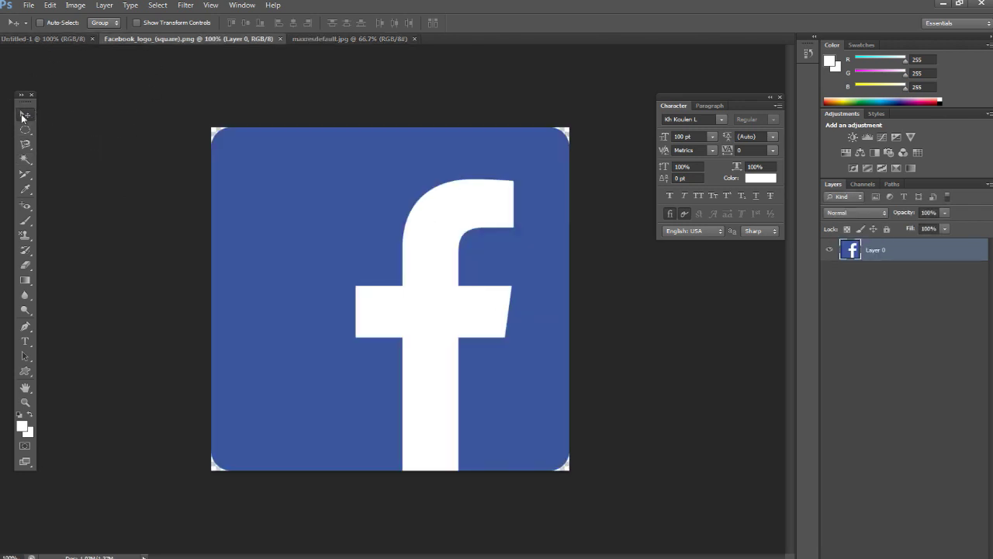
Copy the Facebook logo into Untitled-1, move it lower, and shrink it to about 67%
mouse_move(386, 239)
left_mouse_down()
mouse_move(48, 39)
mouse_move(375, 232)
left_mouse_up()
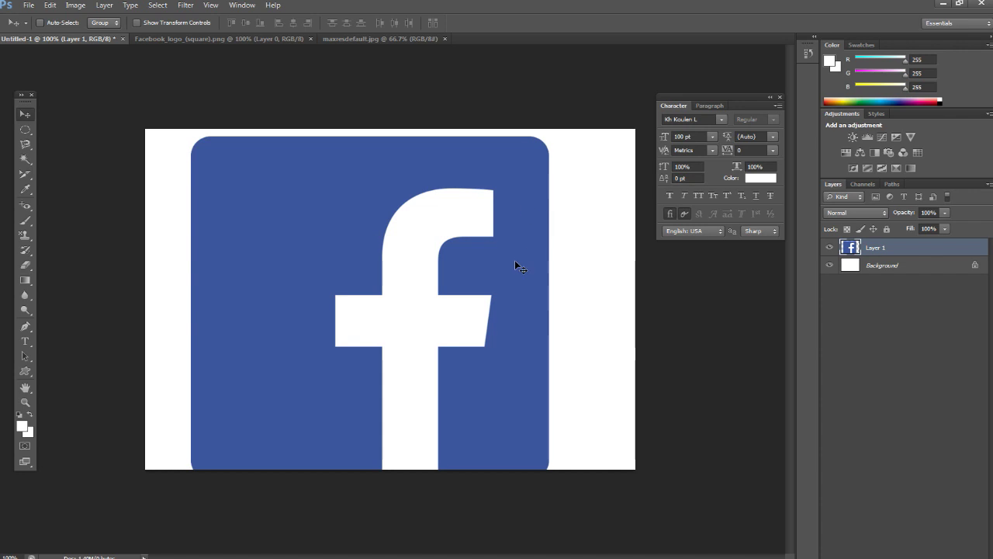
left_click_drag(530, 247, 515, 225)
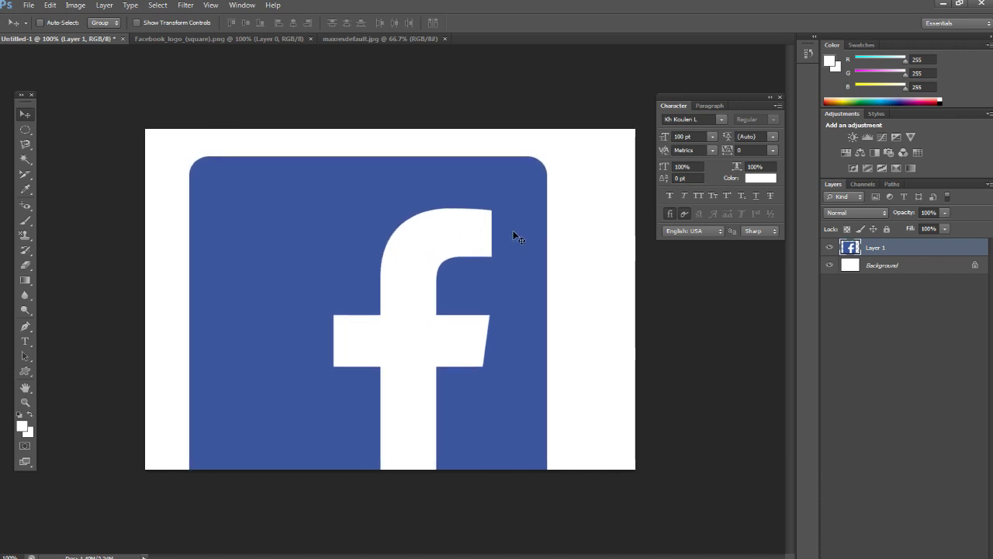
key("ctrl+t")
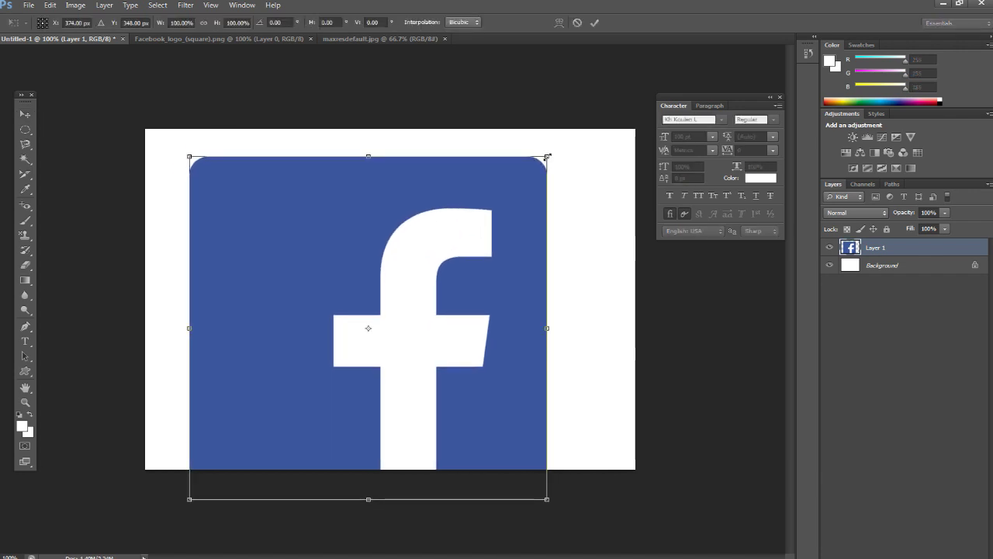
left_click_drag(548, 156, 454, 199)
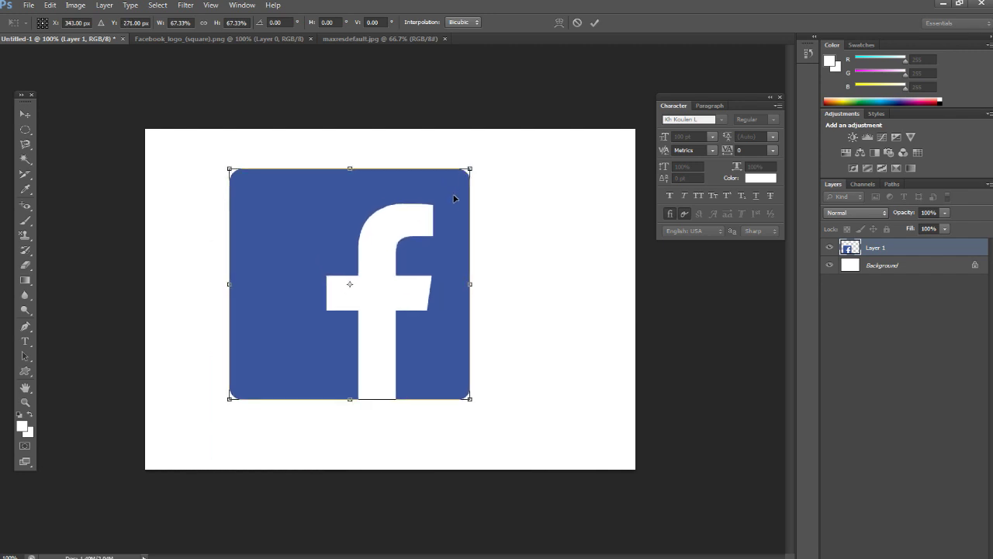
key("Return")
Shrink the Facebook logo a bit more with Edit > Free Transform
left_click(75, 6)
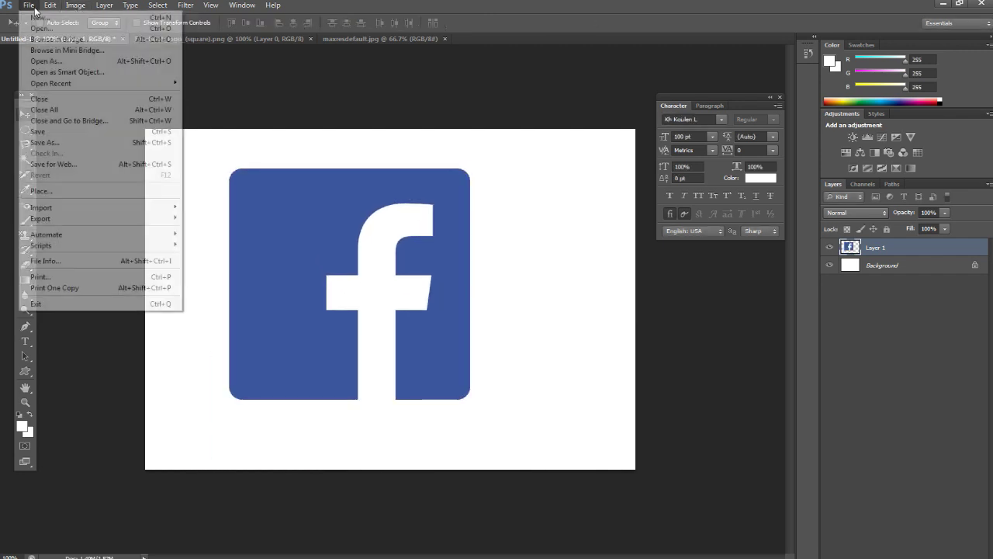
mouse_move(49, 5)
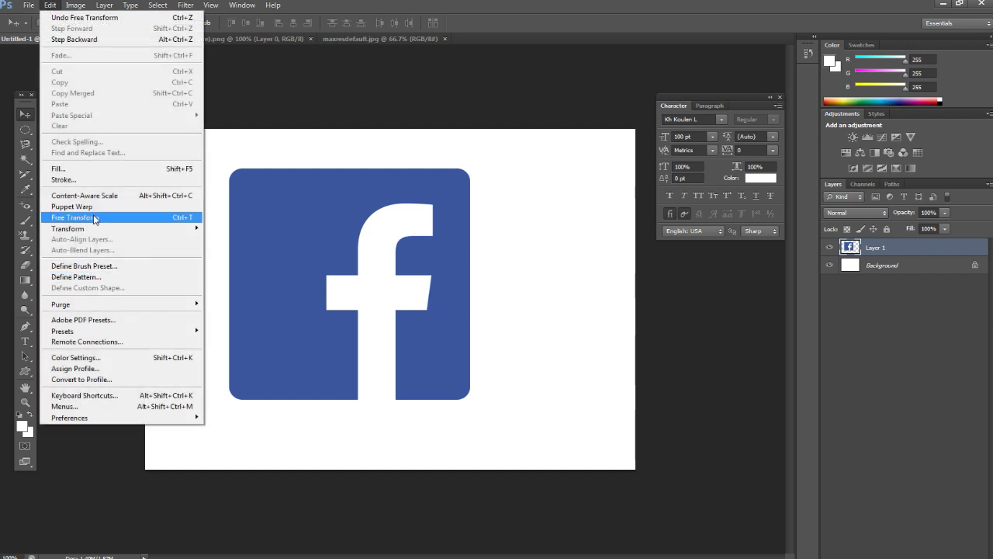
left_click(97, 218)
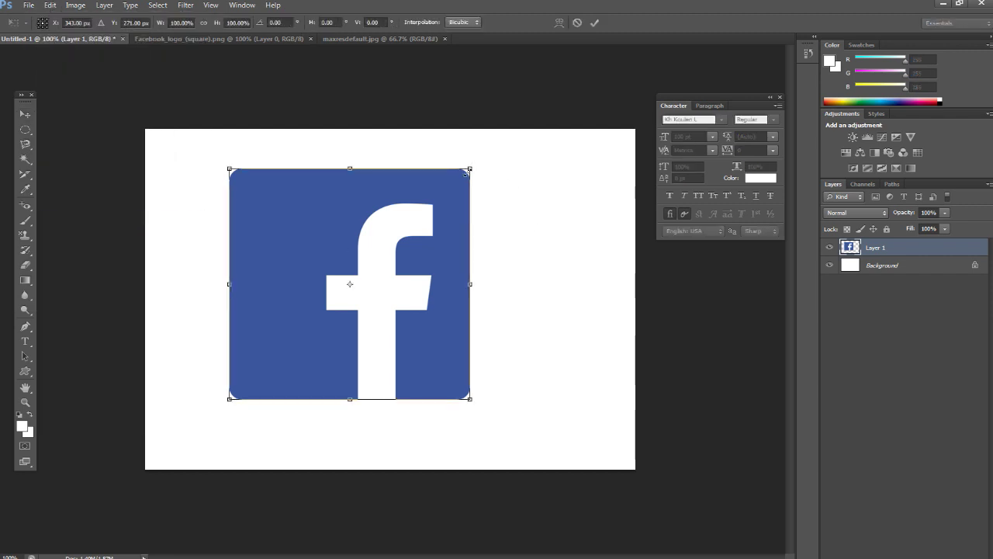
mouse_move(475, 169)
left_mouse_down()
mouse_move(428, 218)
mouse_move(452, 188)
left_mouse_up()
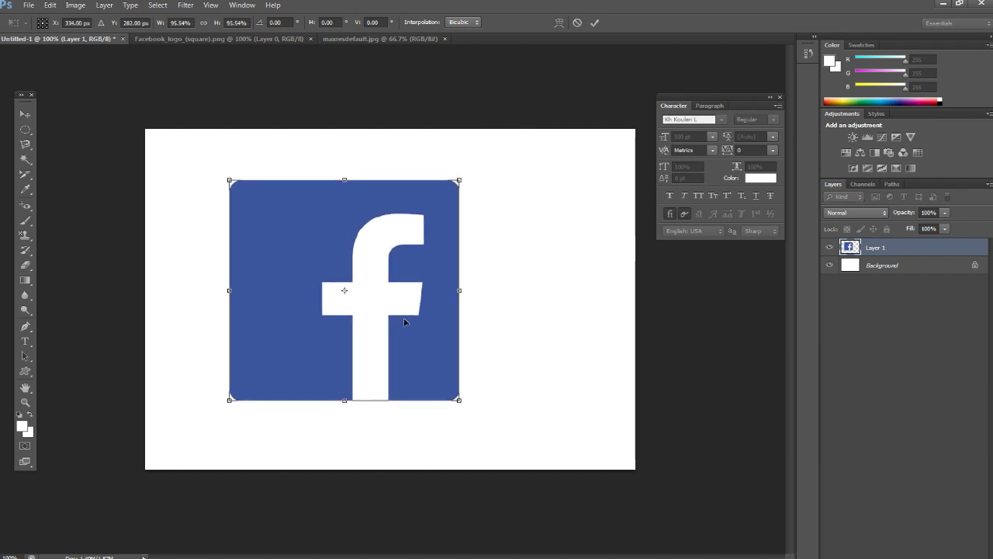
key("Return")
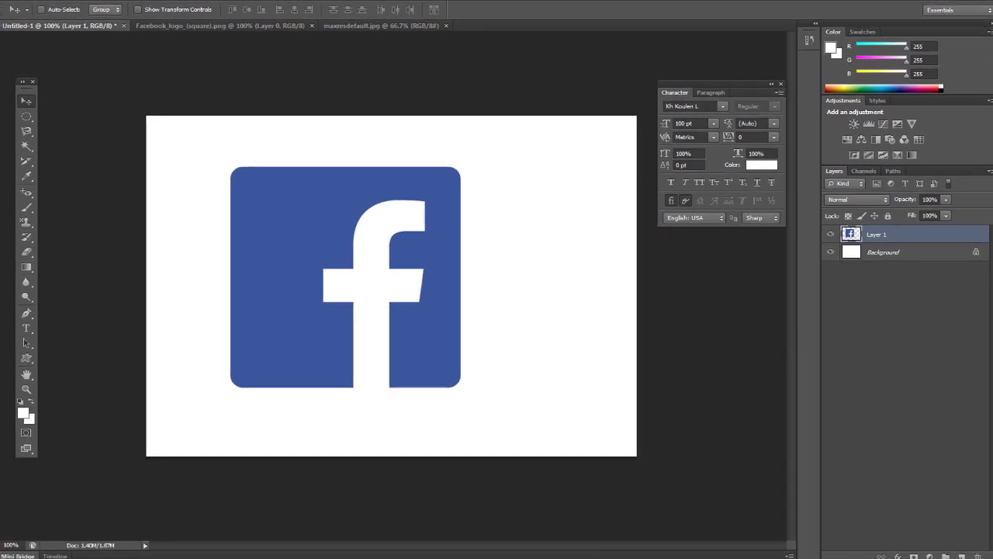
Add an empty Layer 2 above the logo and select the Custom Shape tool
left_click(962, 556)
left_click(962, 555)
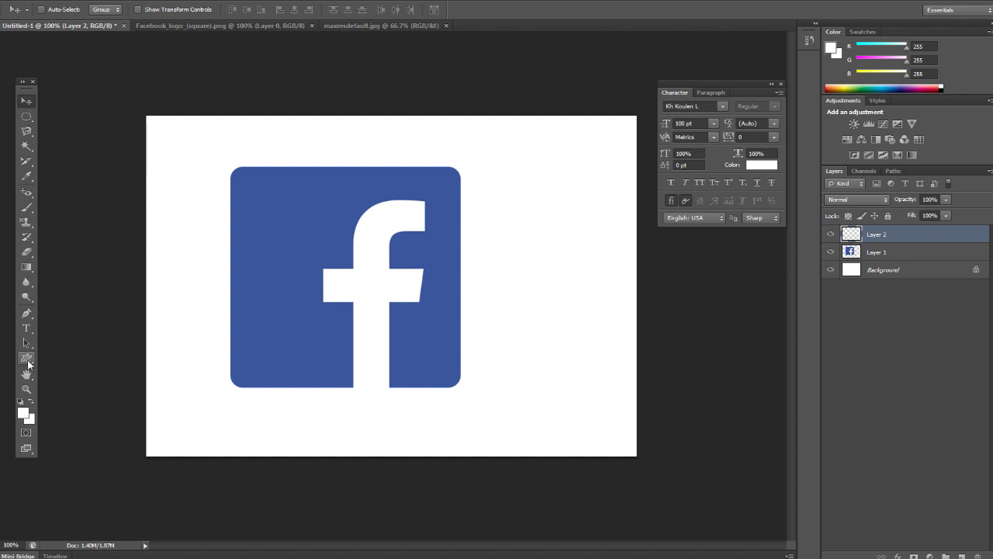
left_click(27, 359)
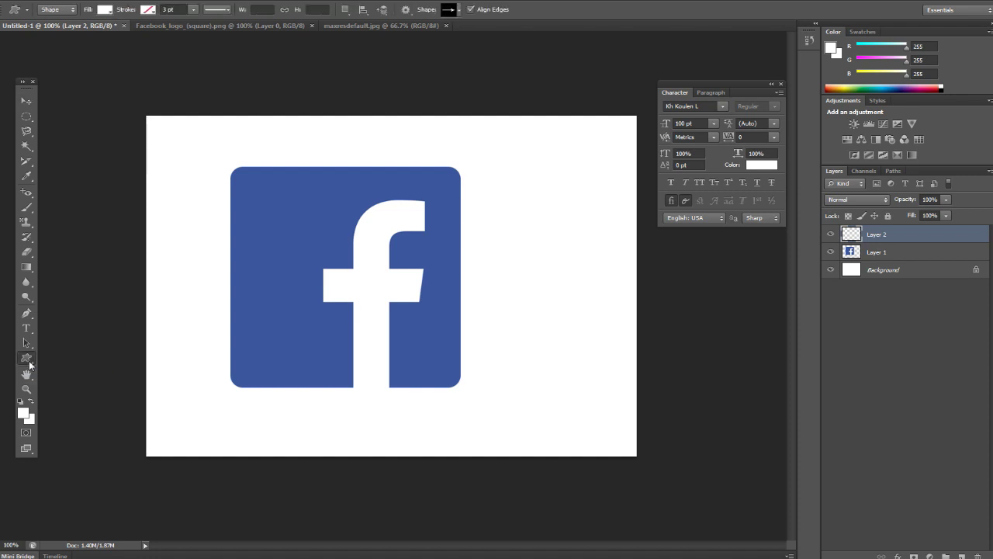
Replace the custom shape set with All shapes and choose the square shape
left_click(458, 9)
scroll(504, 54, "down", 3)
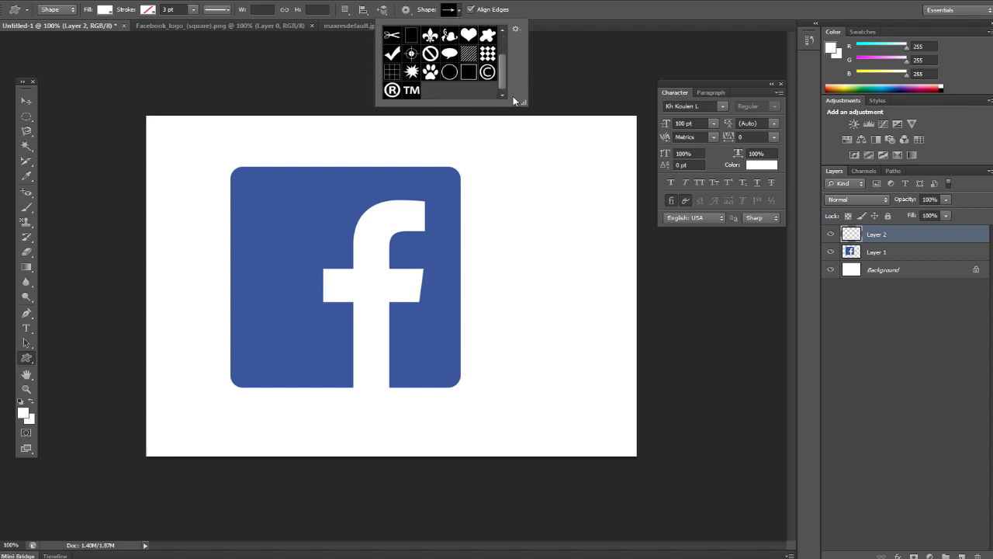
scroll(502, 50, "up", 3)
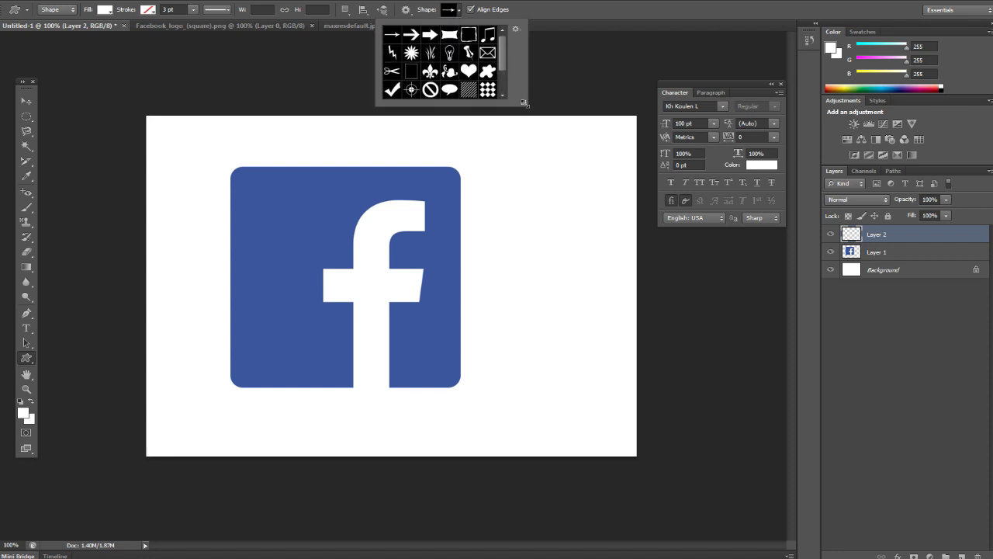
left_click(520, 30)
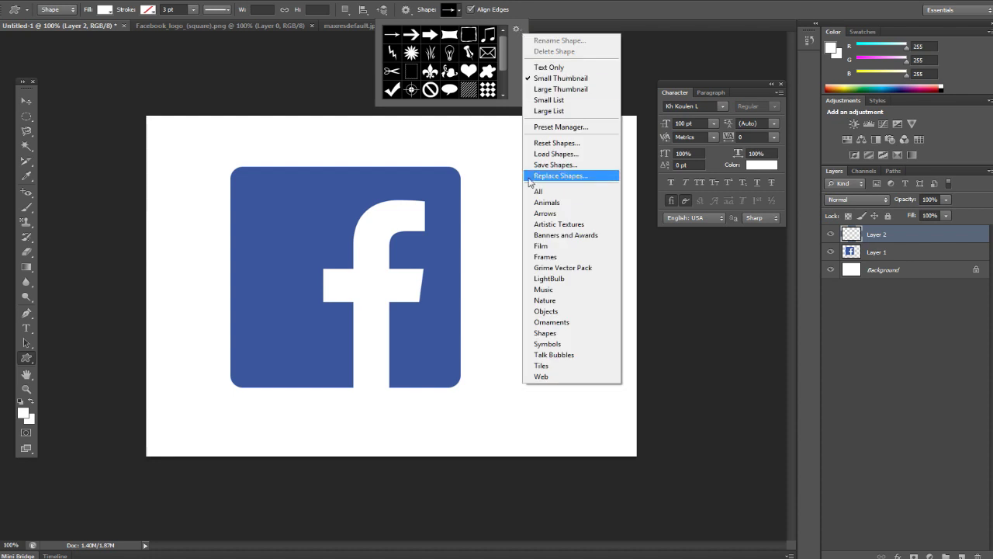
left_click(547, 193)
left_click(446, 206)
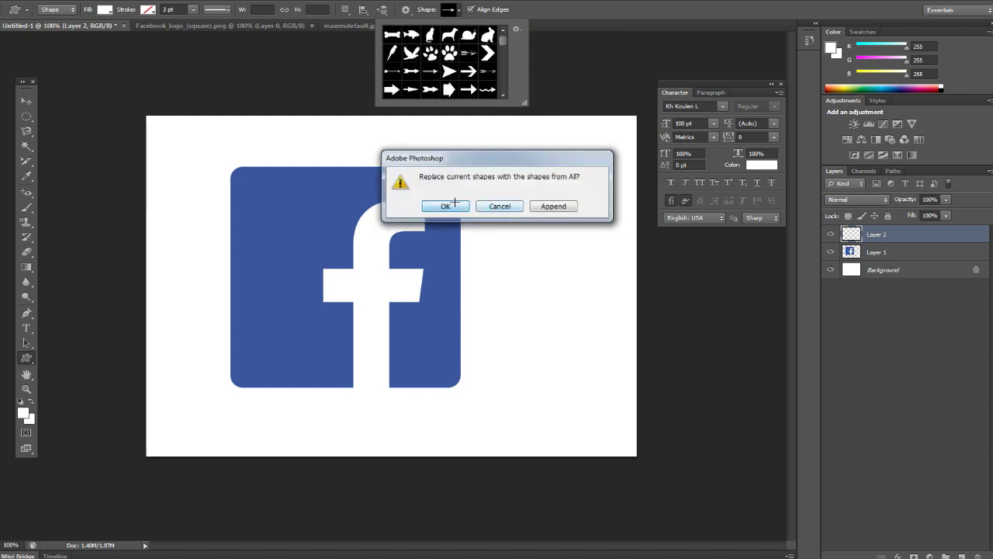
mouse_move(525, 101)
left_mouse_down()
mouse_move(639, 349)
mouse_move(665, 337)
mouse_move(709, 406)
mouse_move(730, 406)
left_mouse_up()
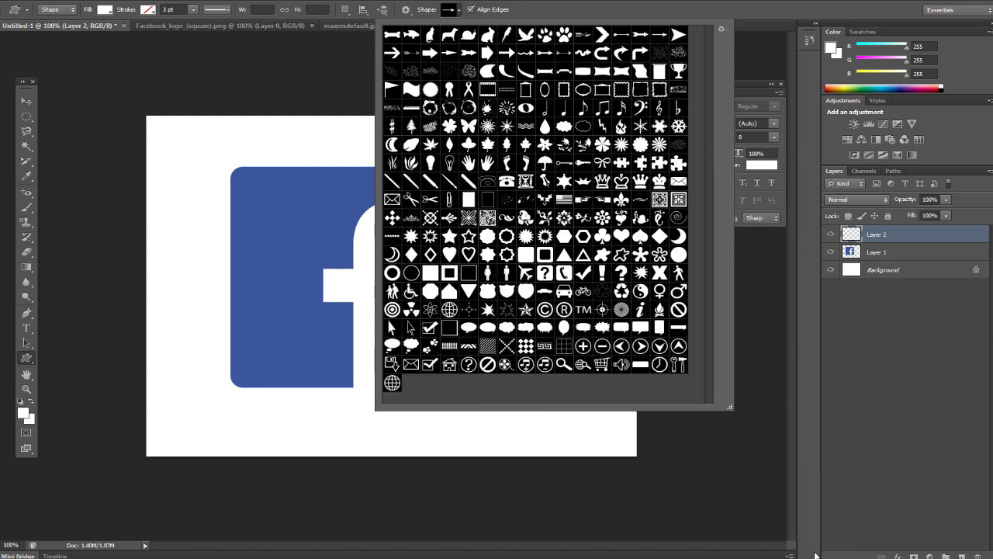
left_click_drag(730, 406, 767, 457)
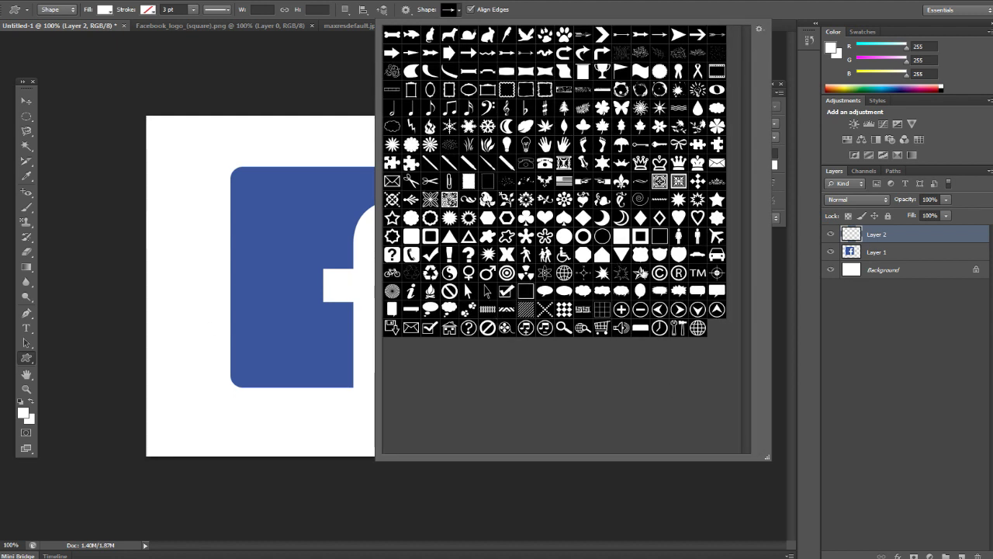
left_click(412, 237)
left_click(458, 10)
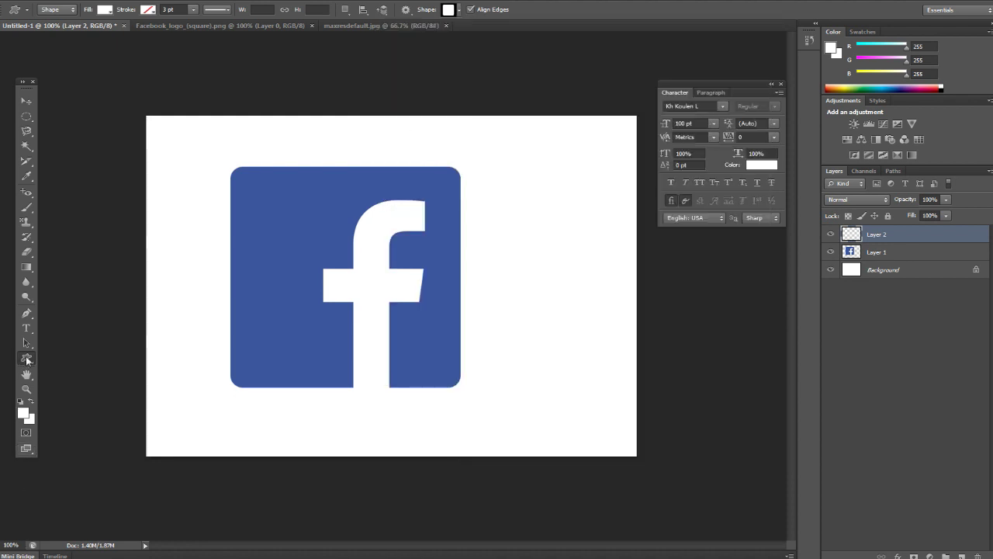
Create a 100 × 100 px square shape layer, Shape 1, on the canvas
right_click(26, 360)
left_click(27, 360)
right_click(27, 359)
left_click(77, 411)
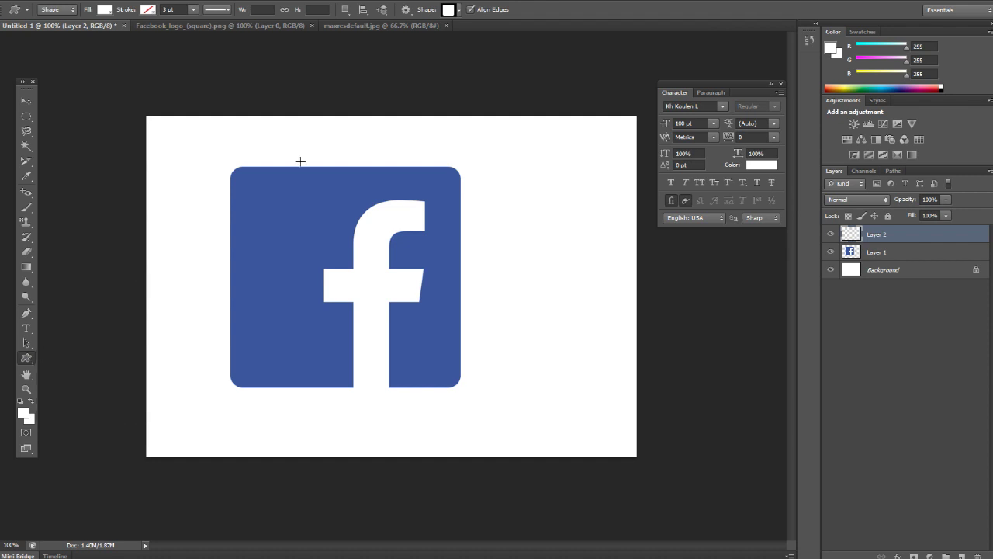
left_click(451, 9)
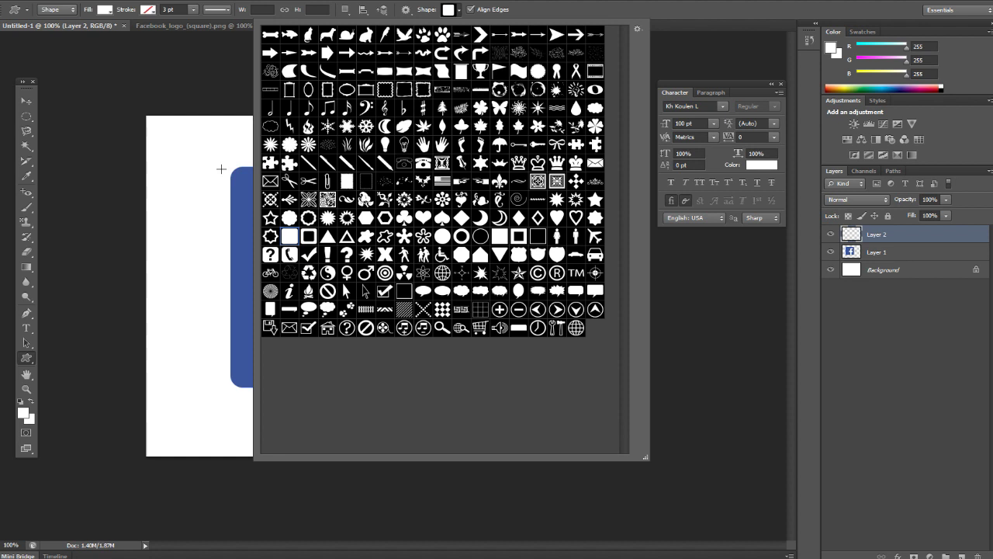
left_click(182, 97)
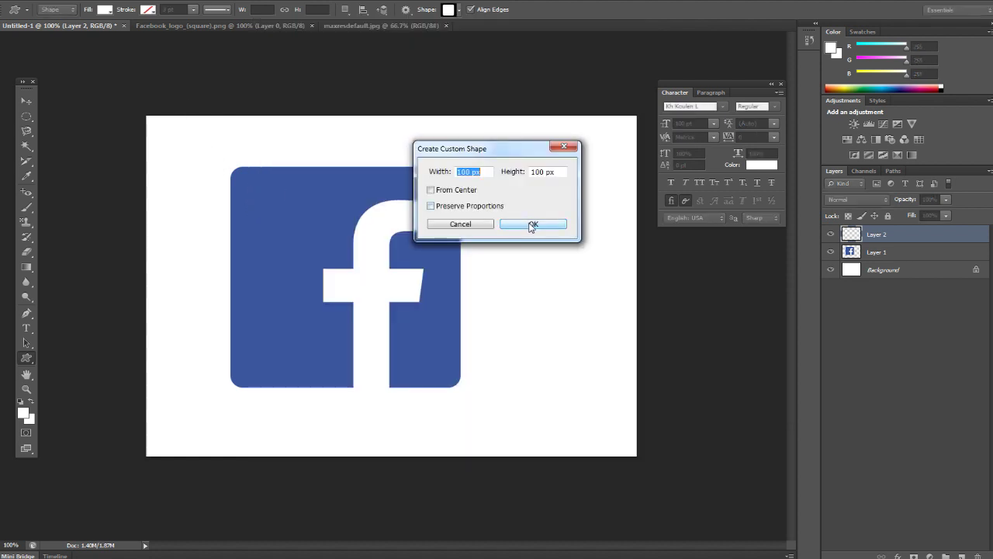
left_click(532, 223)
key("Return")
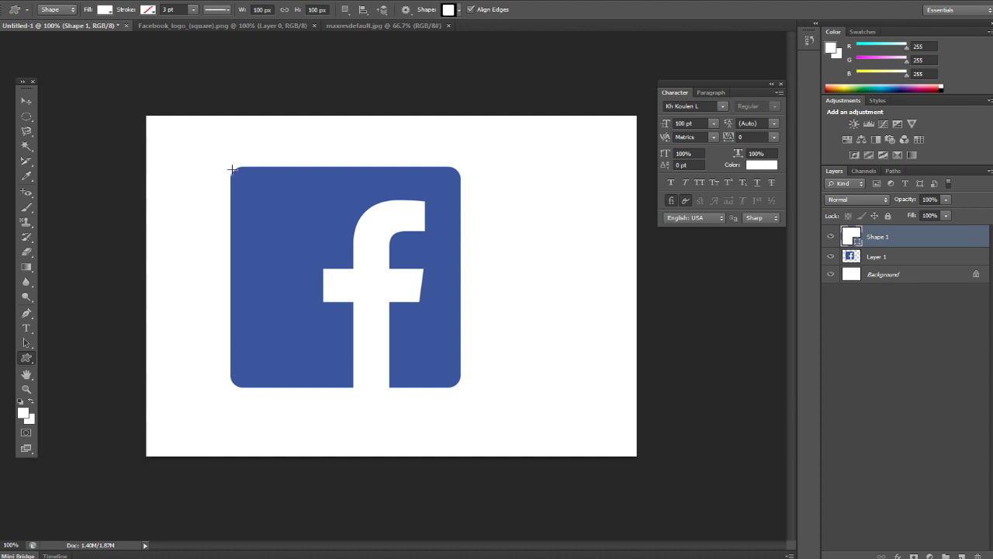
Draw two trial rounded rectangles over the logo and undo both
left_click_drag(232, 171, 548, 346)
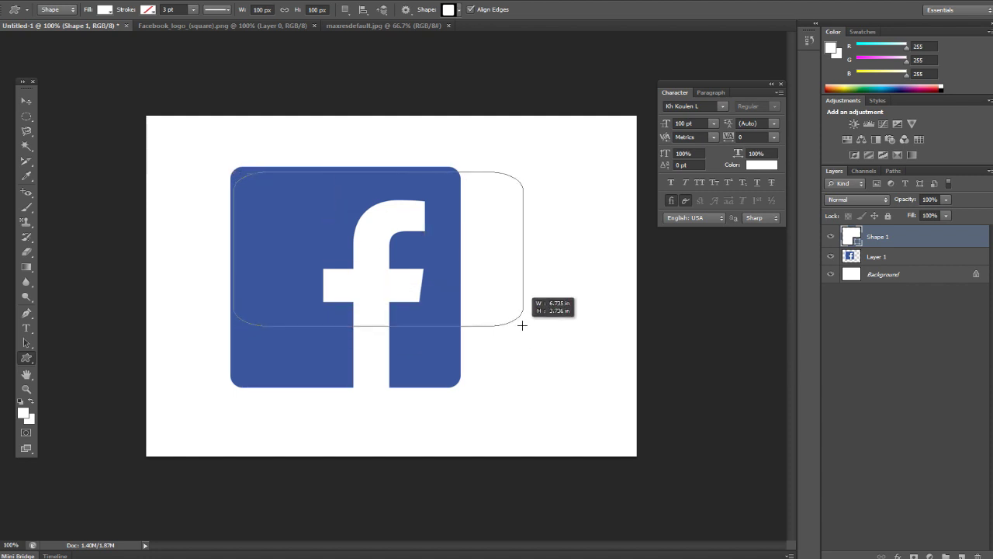
left_click_drag(548, 346, 522, 326)
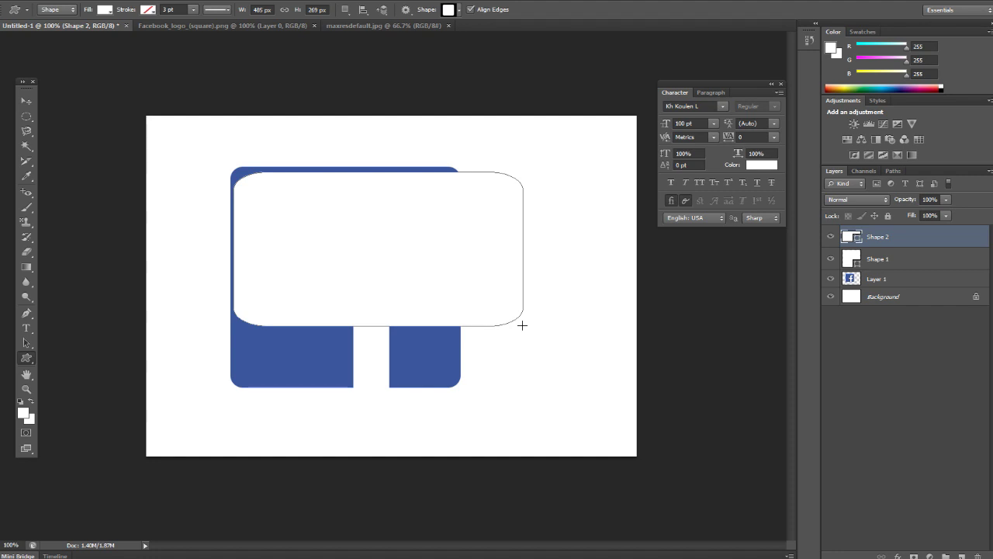
key("Return")
key("ctrl+z")
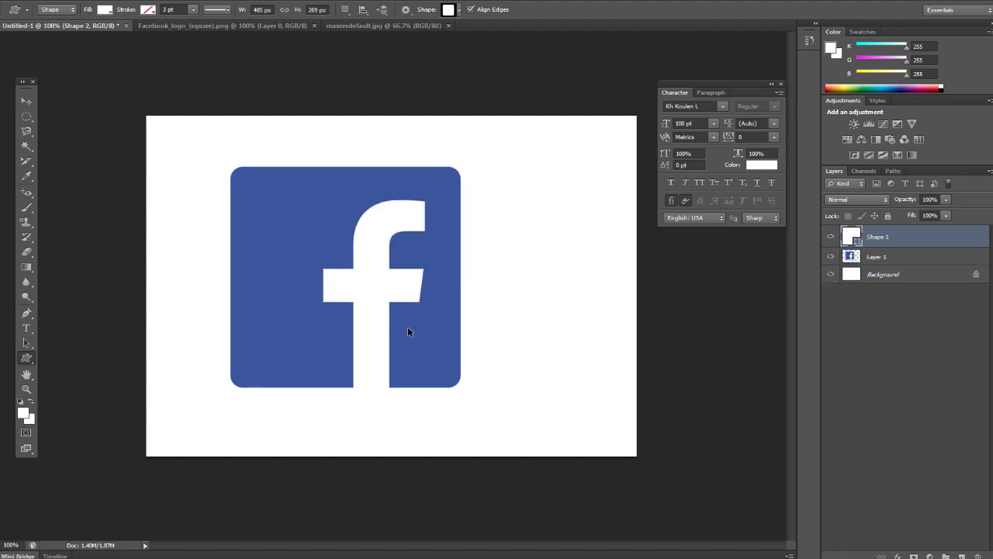
left_click_drag(298, 150, 575, 331)
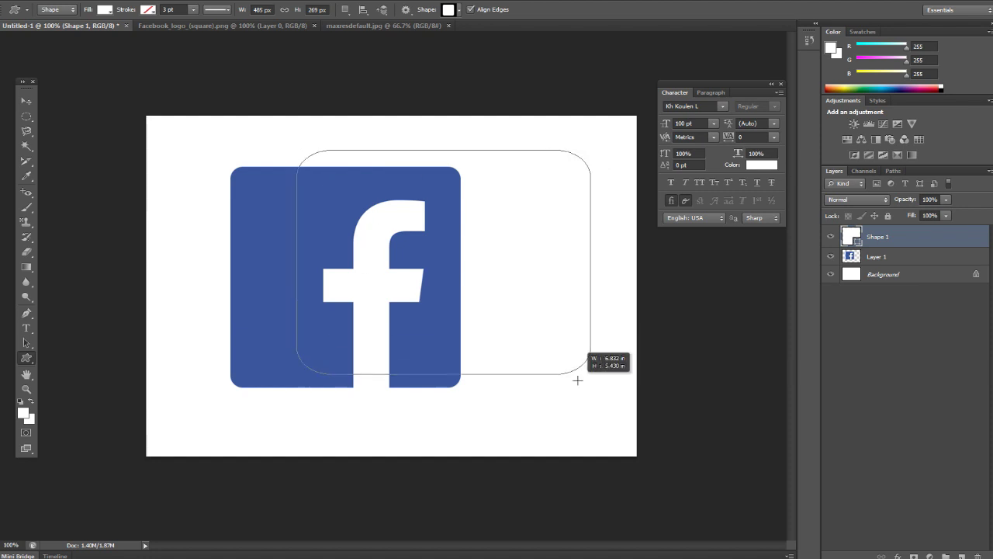
key("Return")
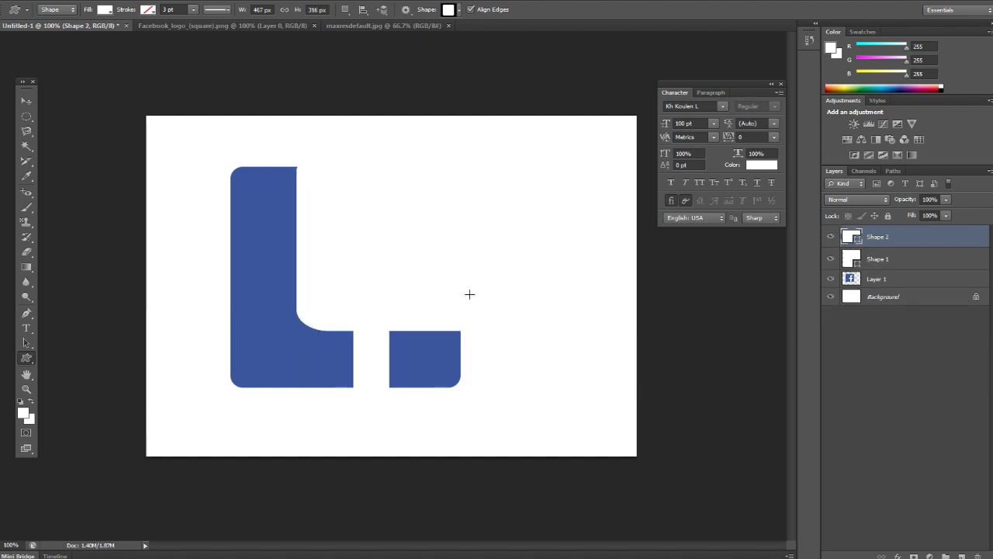
key("ctrl+z")
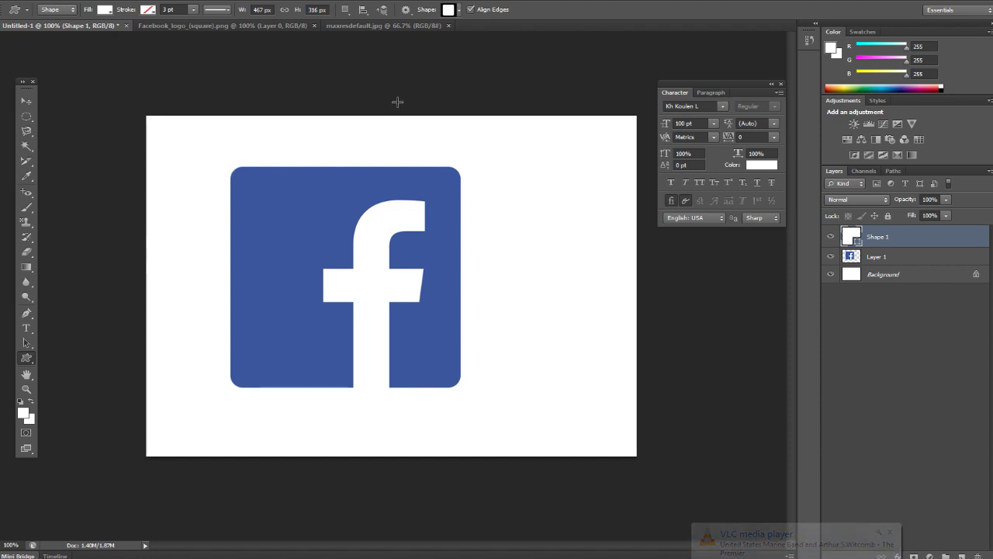
Turn on the rulers and remove the first trial horizontal guide
left_click(217, 2)
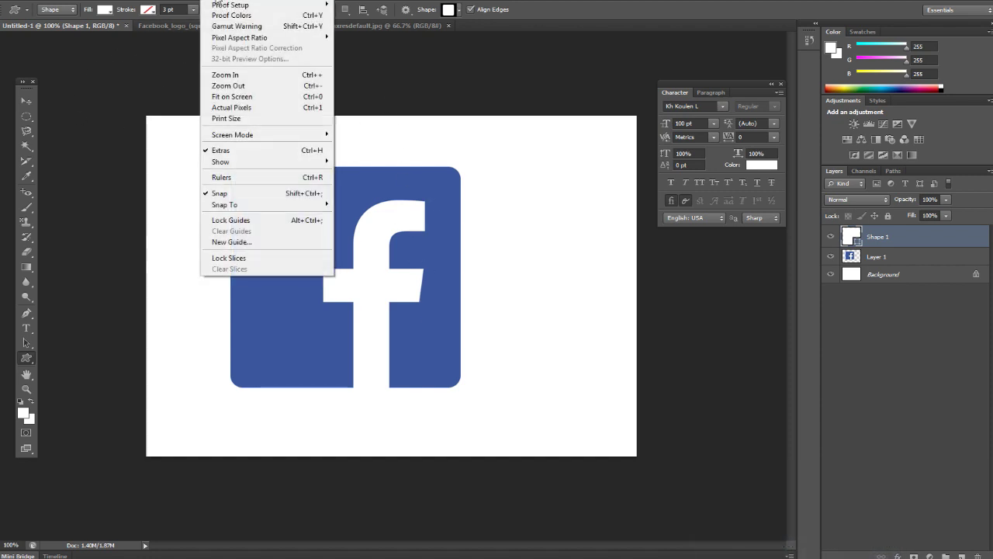
left_click(232, 179)
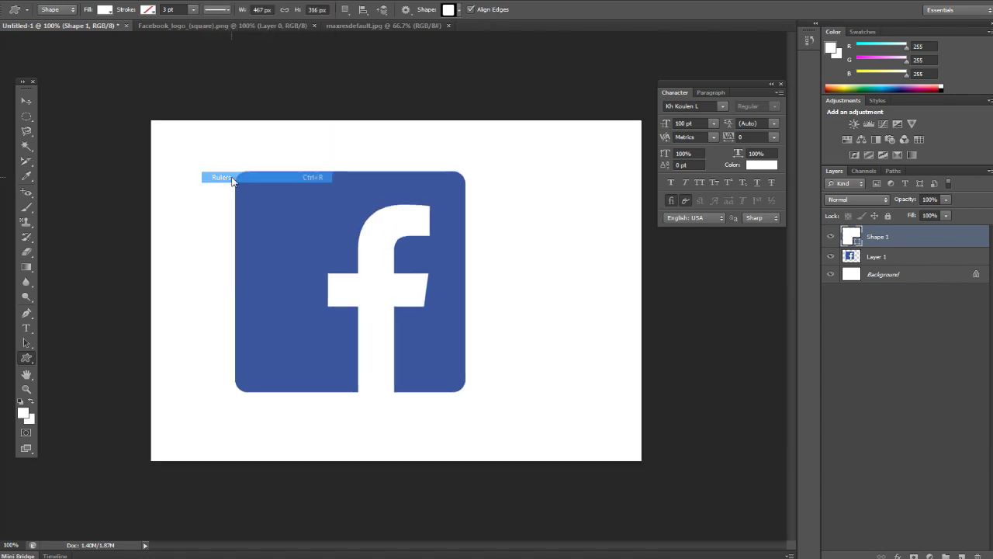
left_click_drag(405, 33, 417, 172)
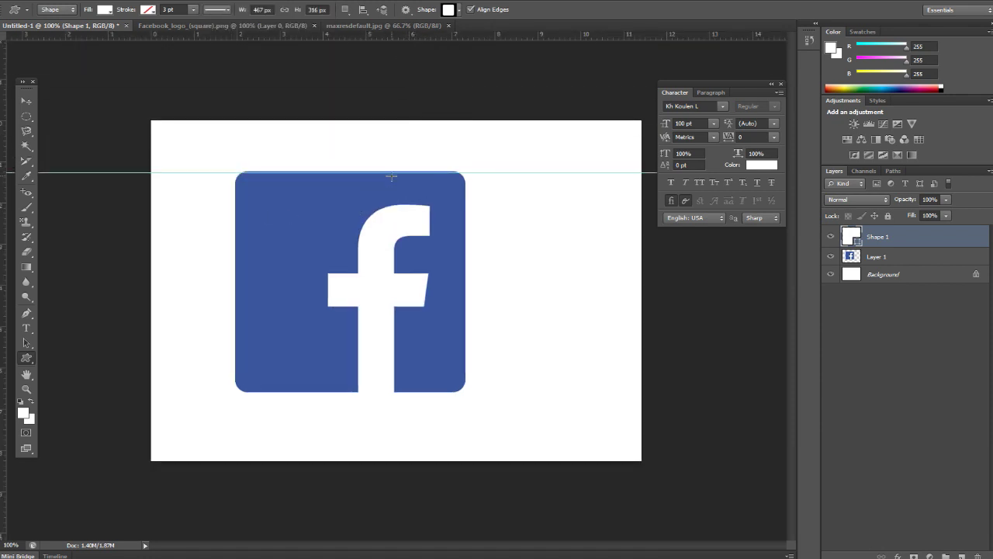
left_click(214, 0)
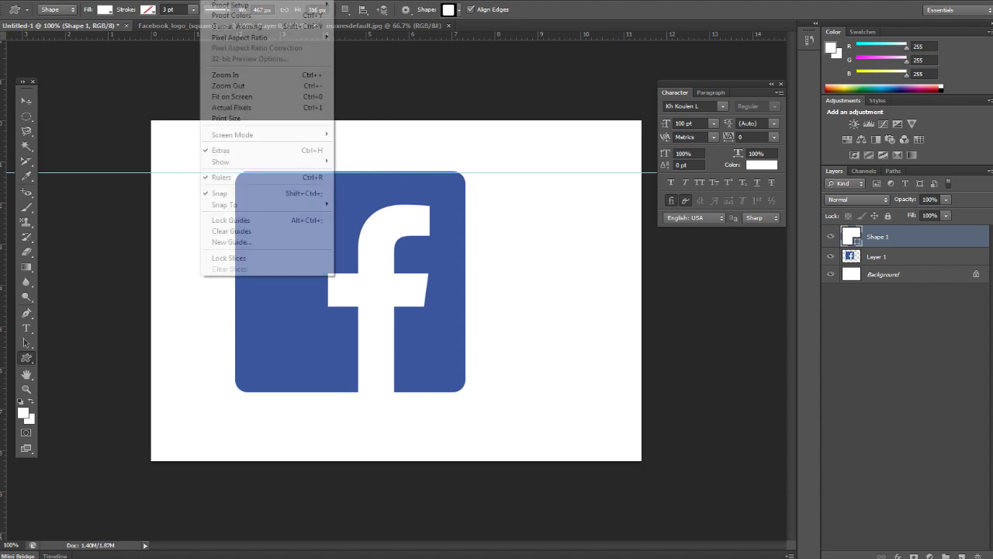
left_click(403, 9)
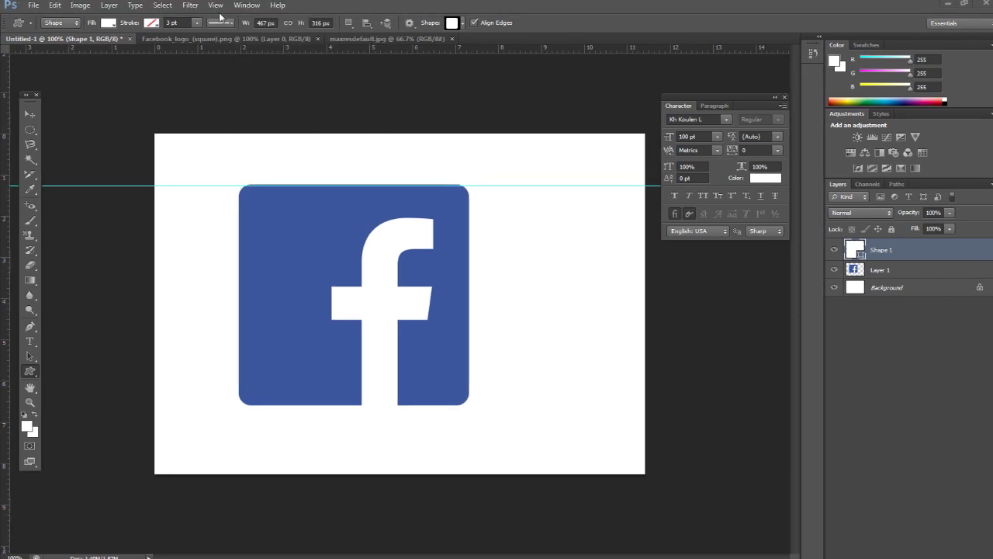
left_click(215, 5)
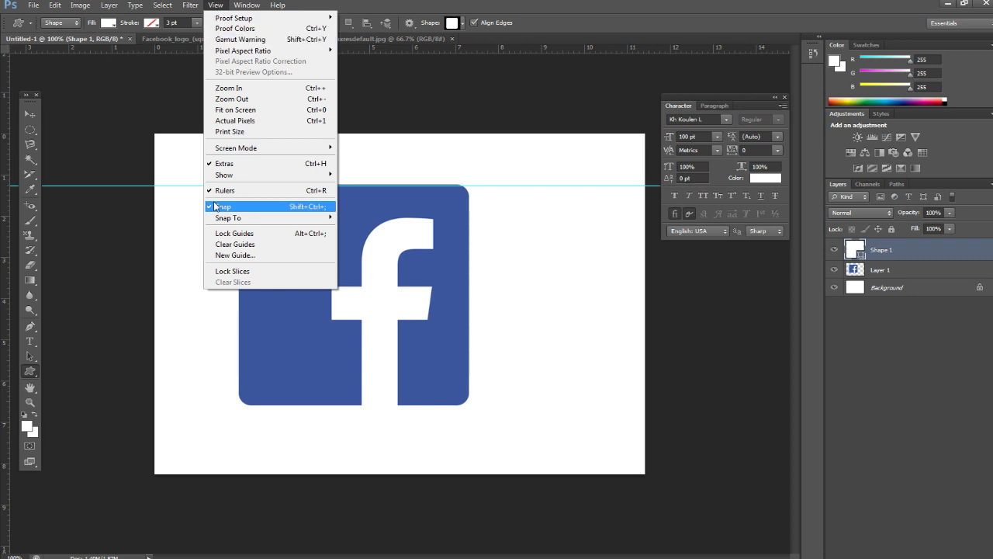
left_click(221, 190)
left_click(215, 5)
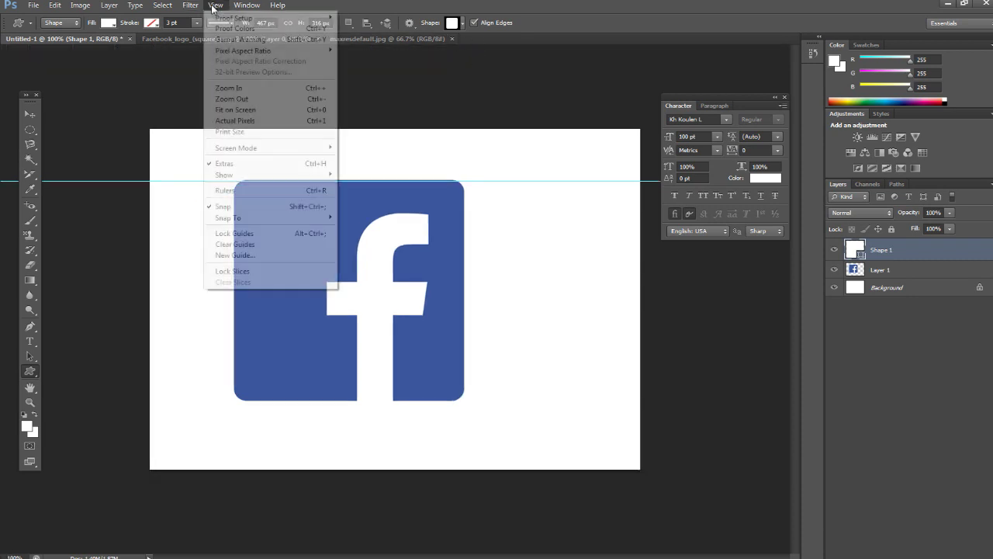
left_click(237, 193)
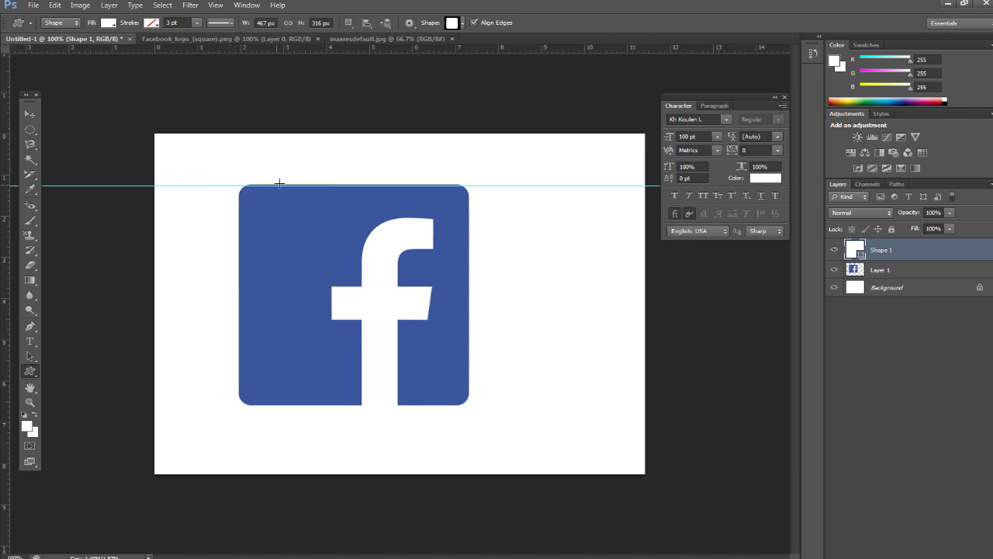
left_click(30, 114)
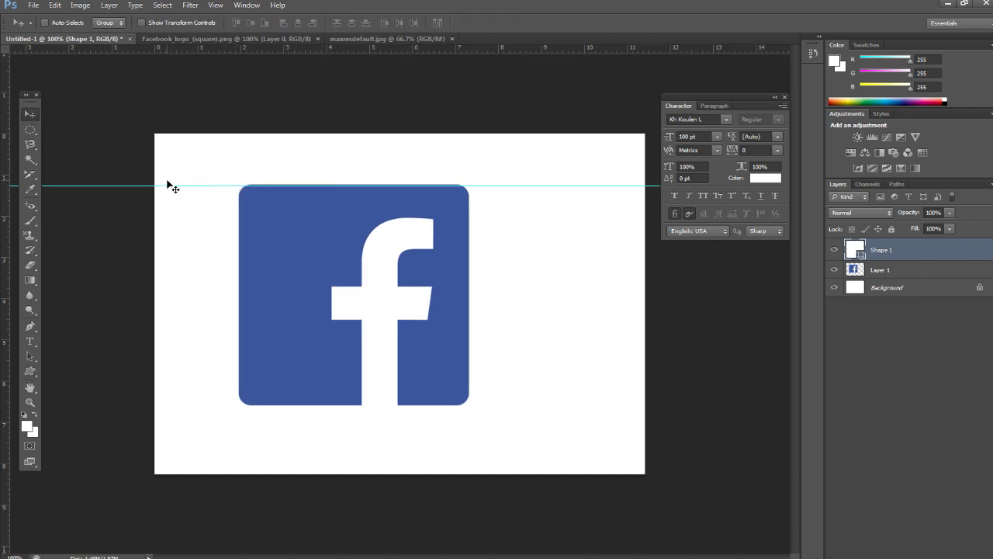
key("ctrl+z")
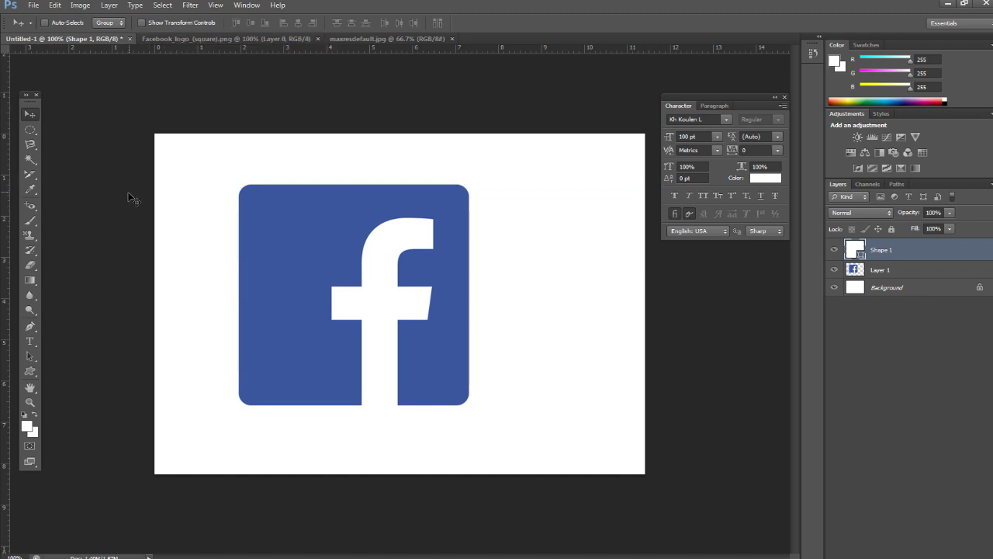
Place guides at the Facebook logo's top, bottom, left and right edges
left_click_drag(261, 48, 276, 185)
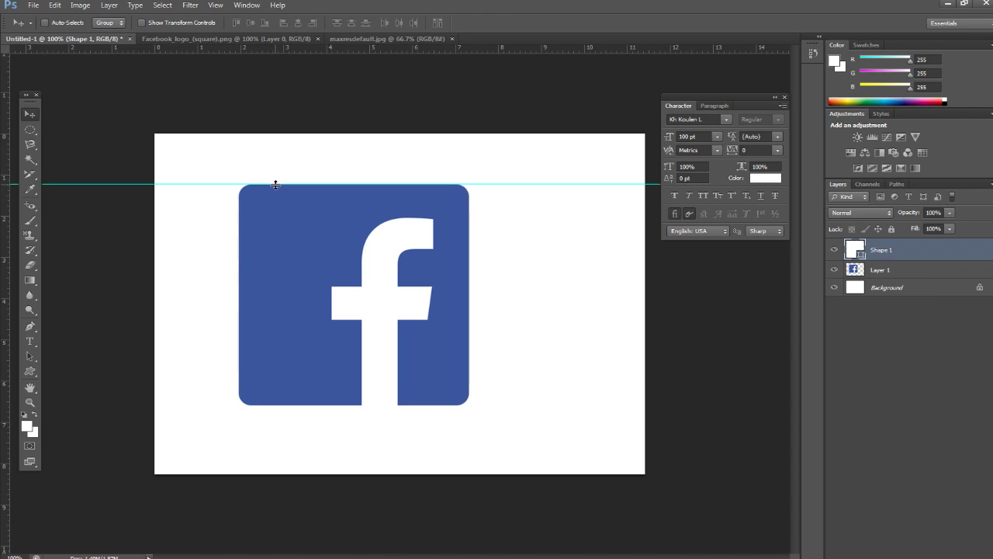
mouse_move(344, 49)
left_mouse_down()
mouse_move(367, 335)
mouse_move(396, 405)
left_mouse_up()
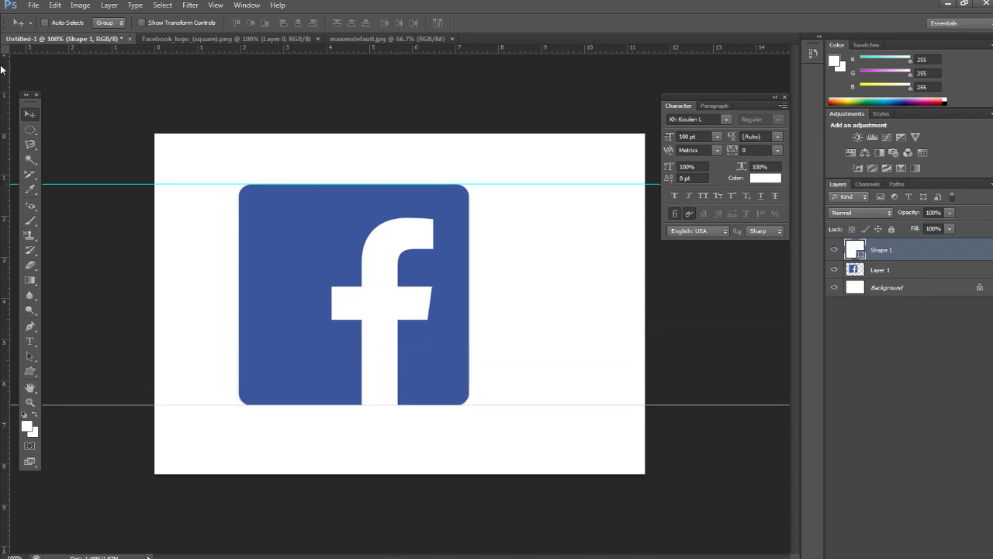
mouse_move(7, 75)
left_mouse_down()
mouse_move(202, 83)
mouse_move(235, 97)
mouse_move(239, 111)
left_mouse_up()
mouse_move(6, 70)
left_mouse_down()
mouse_move(378, 138)
mouse_move(457, 136)
mouse_move(468, 123)
left_mouse_up()
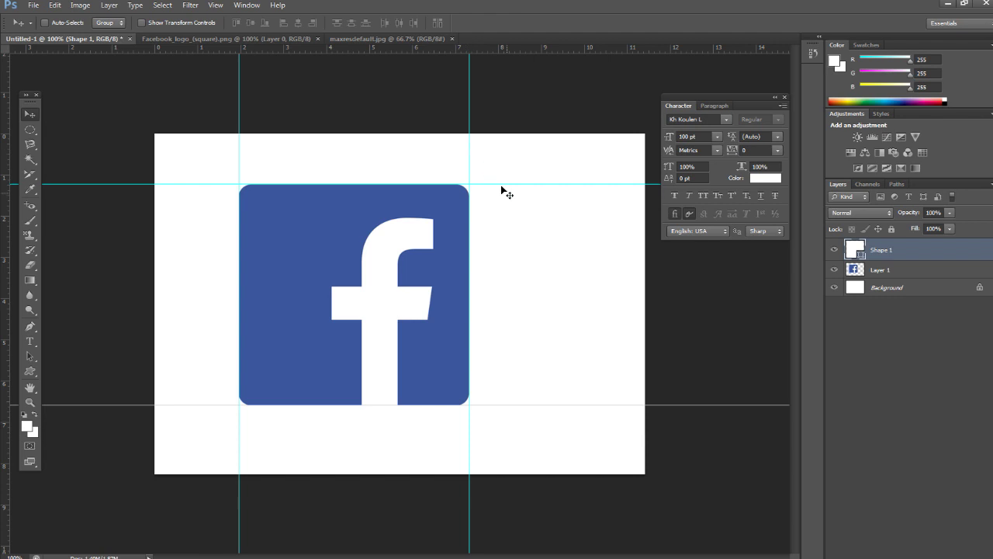
left_click(31, 390)
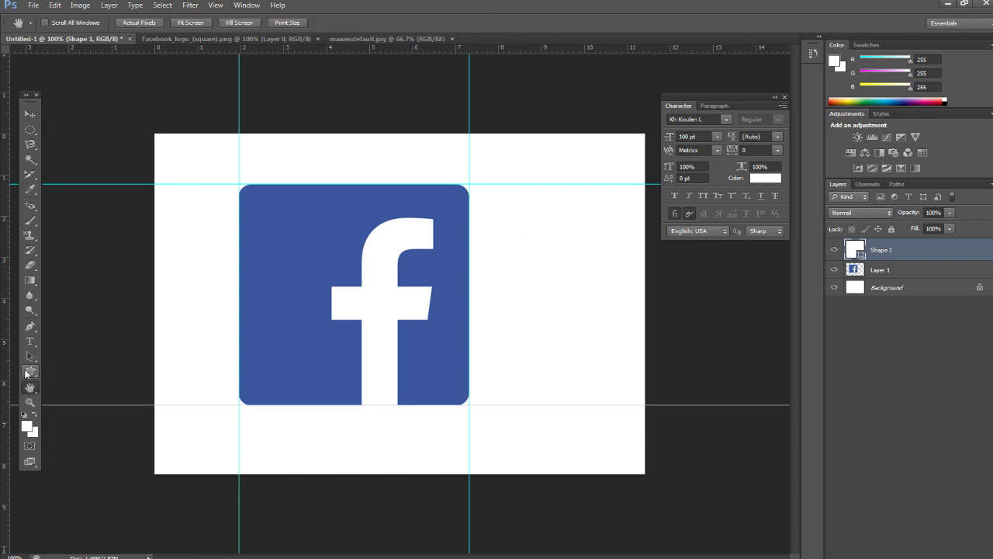
Reselect the Custom Shape tool with the plain square preset, cancelling the size prompt
left_click(26, 373)
left_click(450, 25)
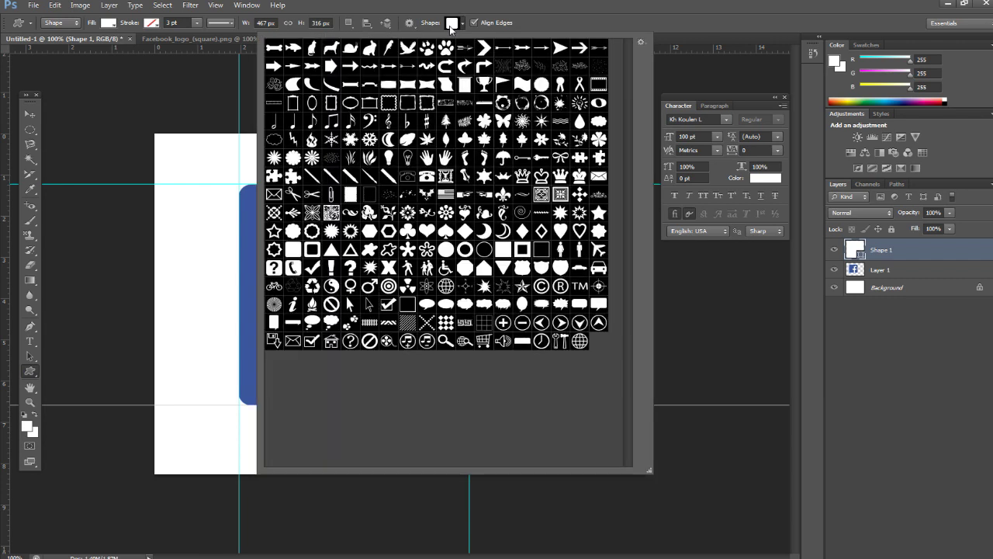
left_click(293, 249)
left_click(138, 108)
left_click(474, 239)
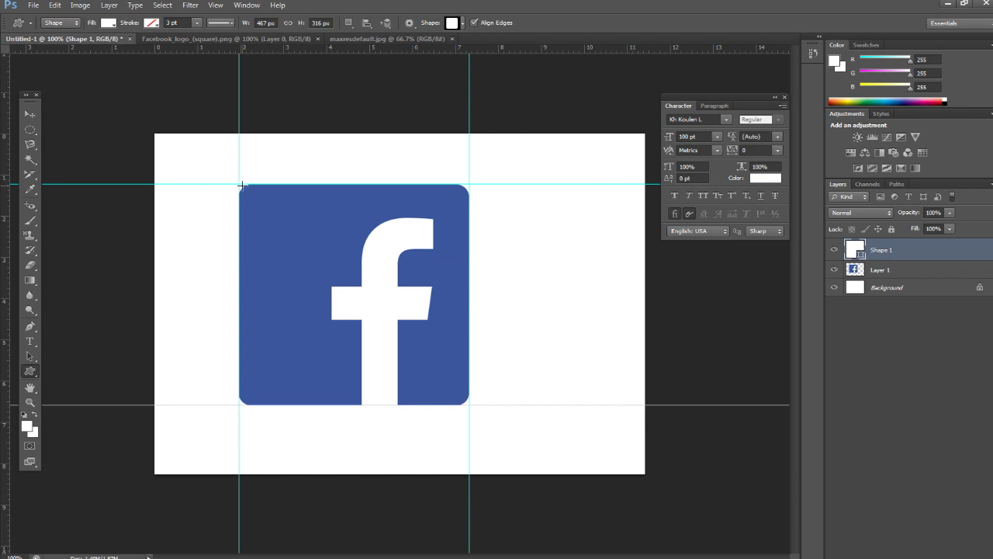
Draw trial rounded squares over the logo, one with a 4 pt stroke, and undo them
mouse_move(240, 185)
left_mouse_down()
mouse_move(463, 418)
mouse_move(471, 414)
left_mouse_up()
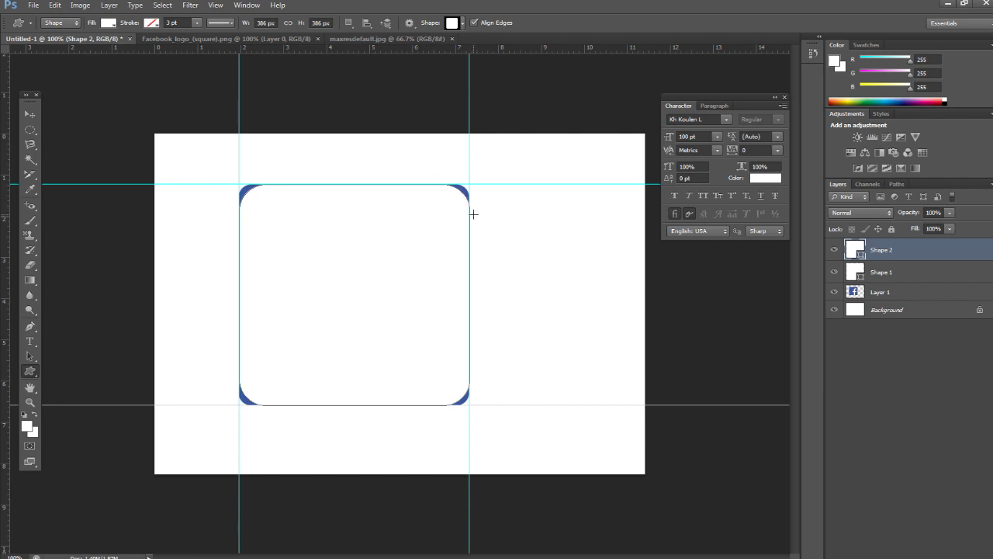
key("alt")
key("alt")
key("ctrl+z")
left_click(181, 25)
type("4")
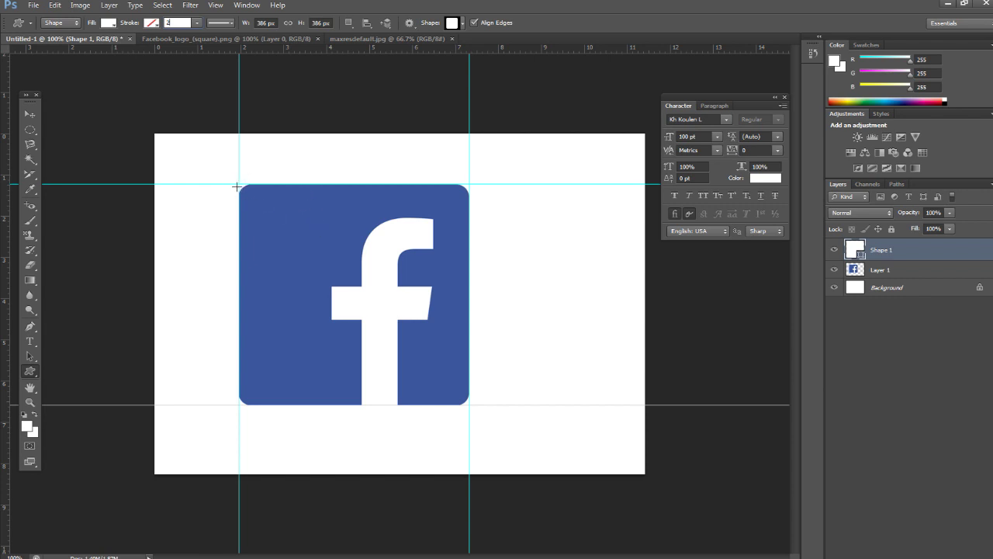
left_click_drag(238, 184, 466, 409)
key("Return")
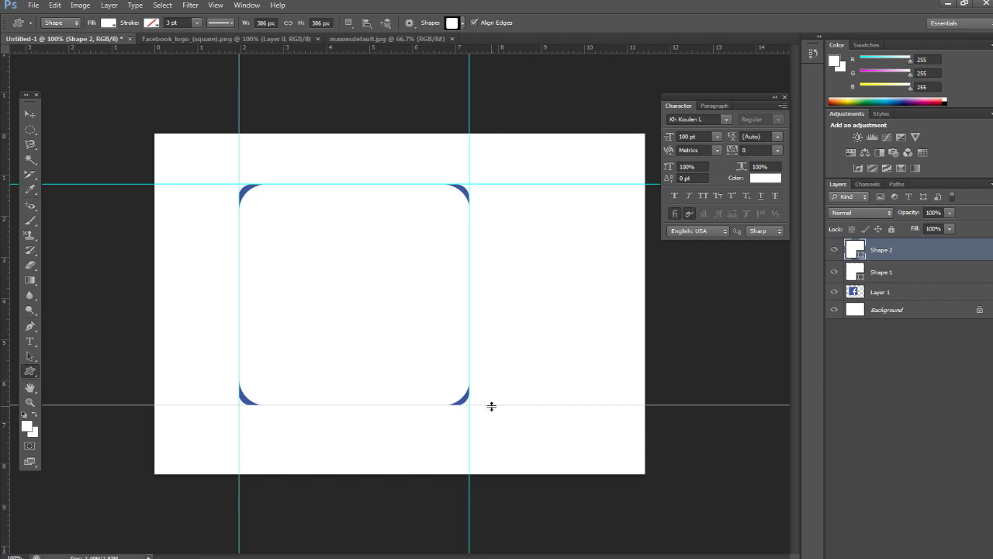
key("ctrl+z")
key("ctrl+alt+z")
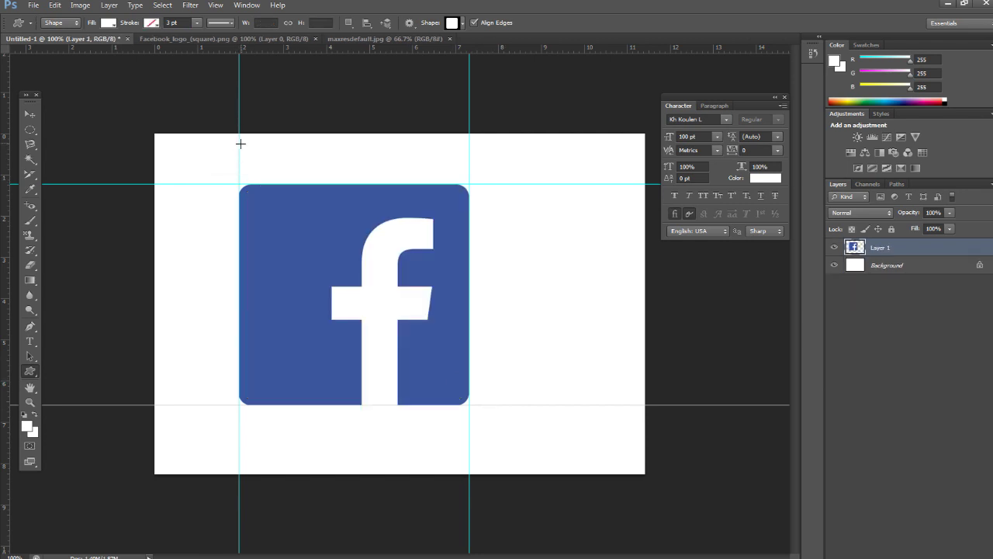
After a 1 pt trial, draw the 386 px rounded square with a 0.1 pt stroke
type("1")
left_click_drag(239, 184, 469, 433)
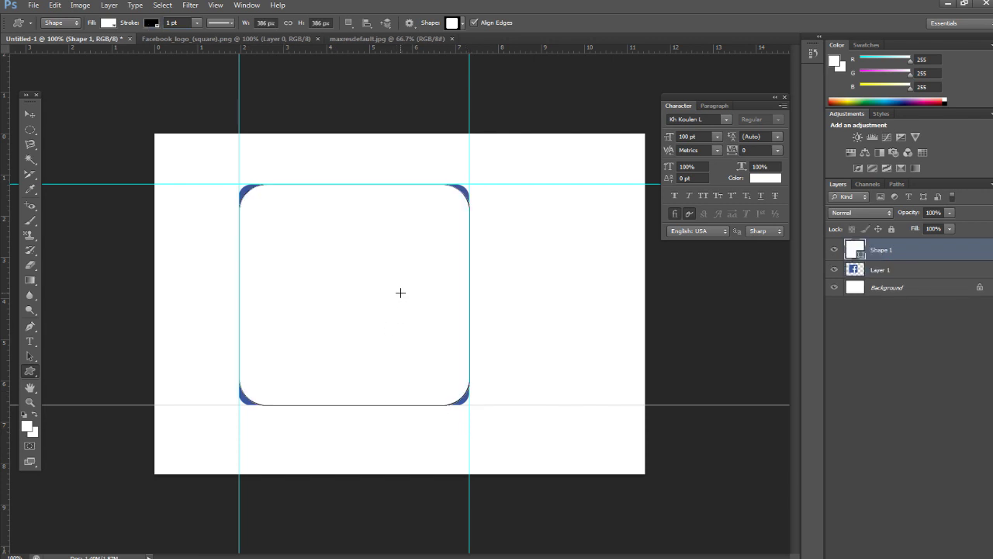
key("ctrl+z")
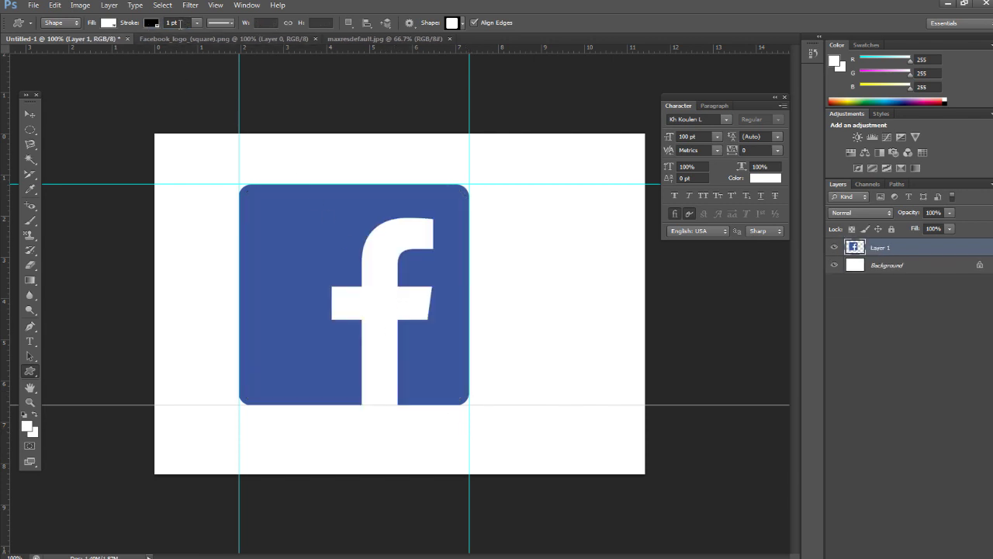
left_click(197, 23)
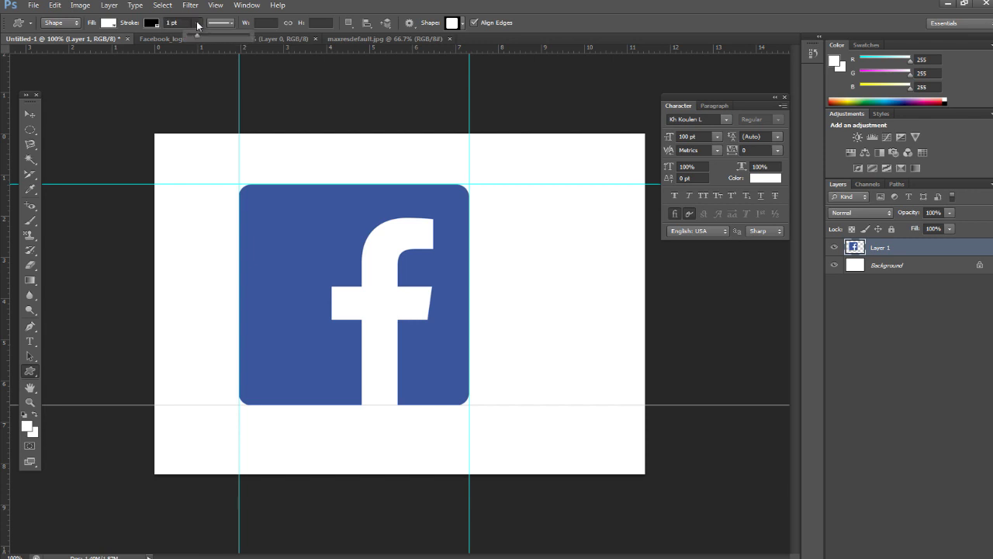
type("0.")
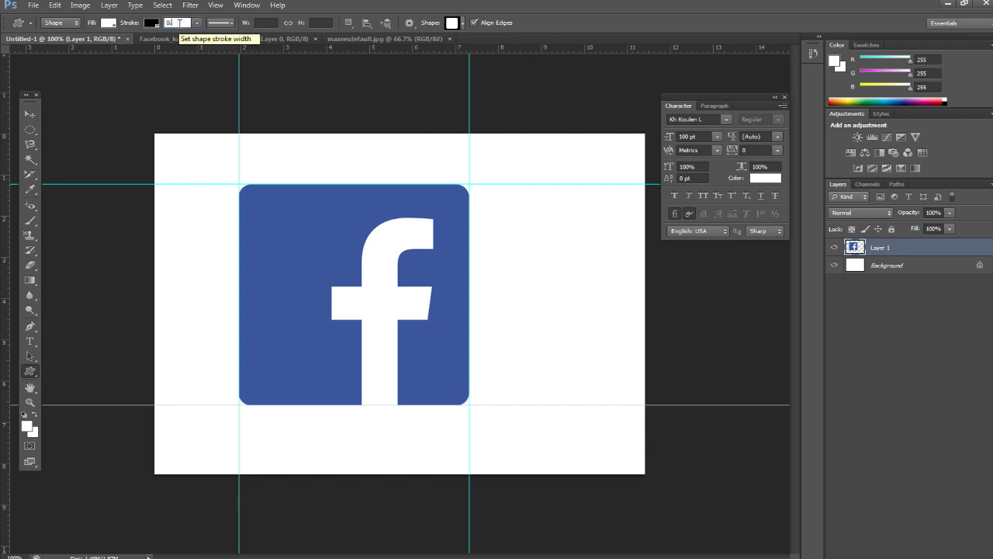
type("1")
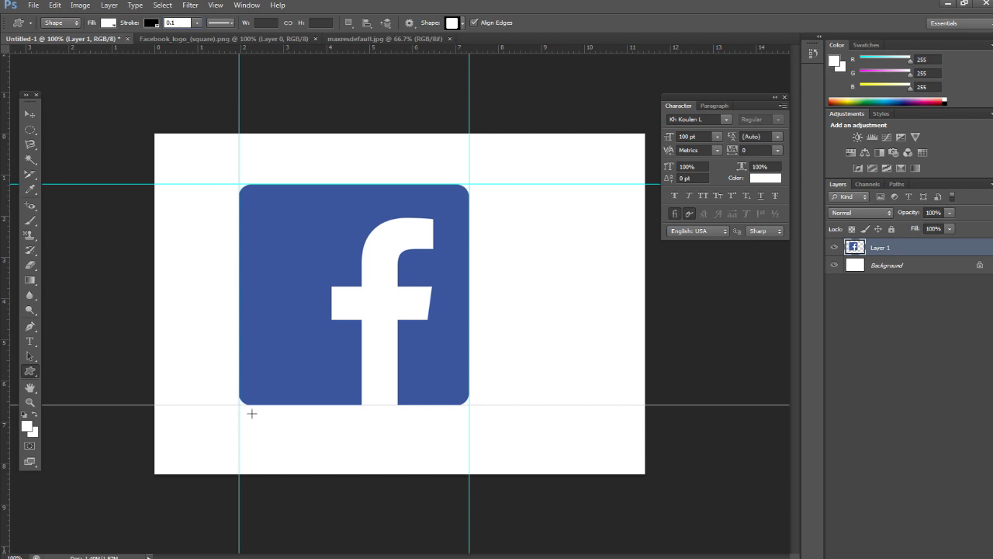
left_click_drag(239, 183, 478, 404)
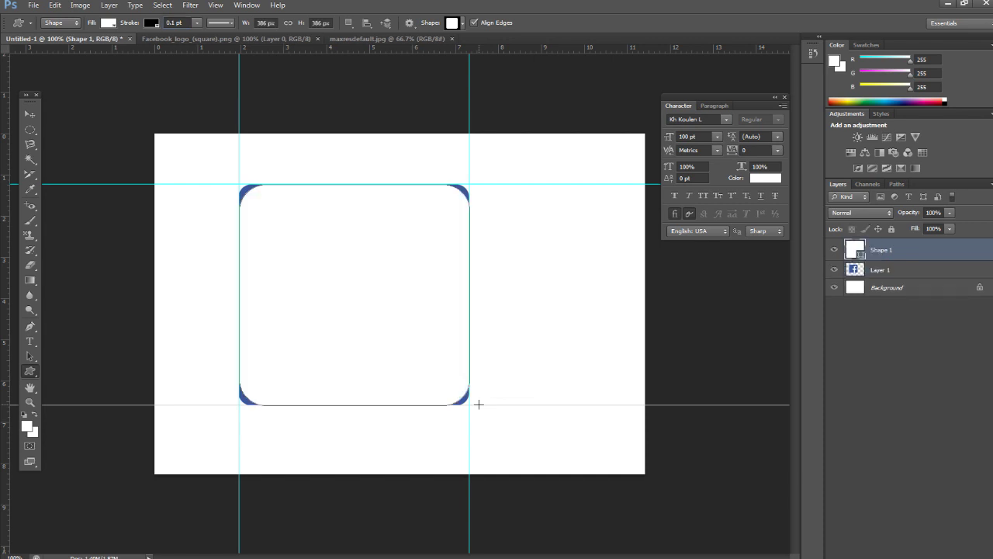
Zoom in on the shape with the Path Selection Tool, undoing a trial path nudge
left_click(31, 356)
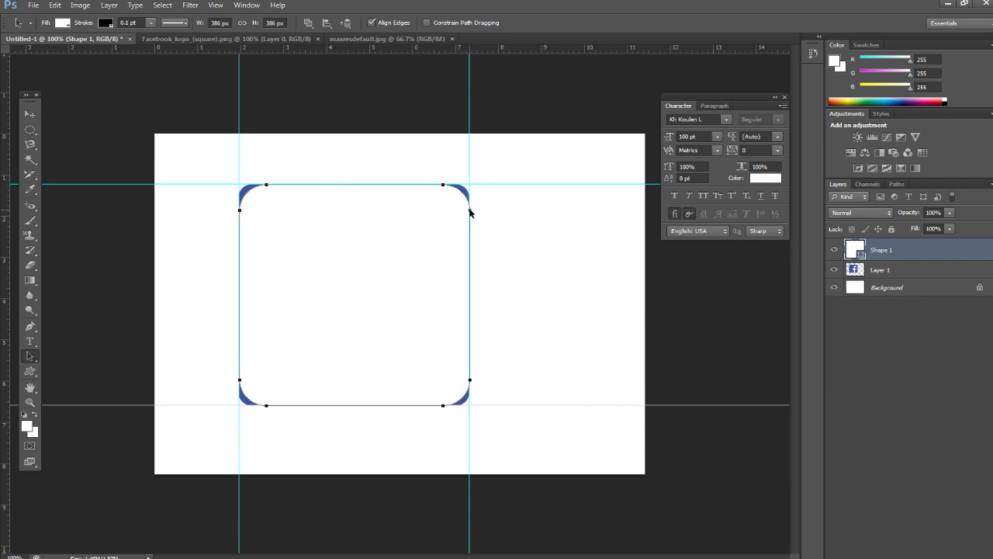
key("ctrl+plus")
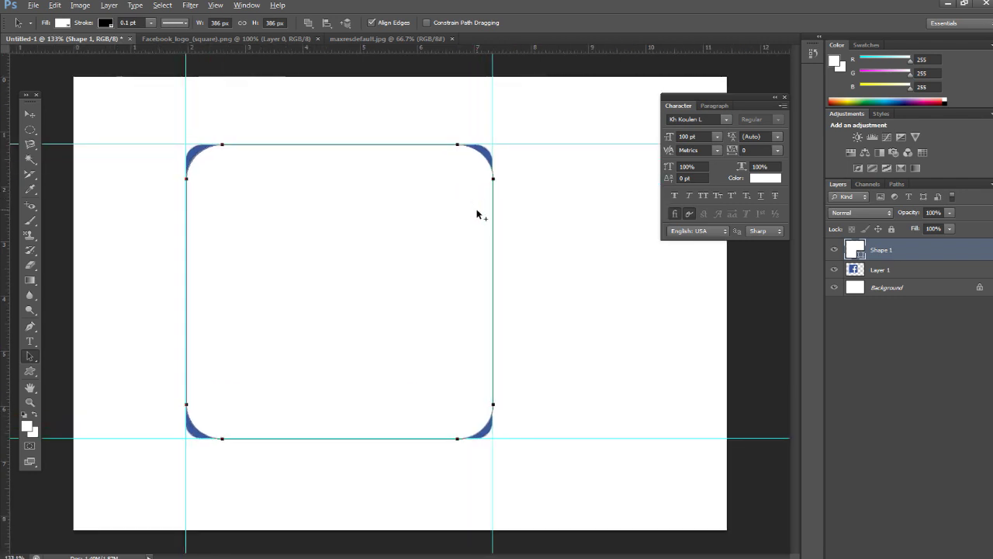
key("ctrl+plus")
key("alt")
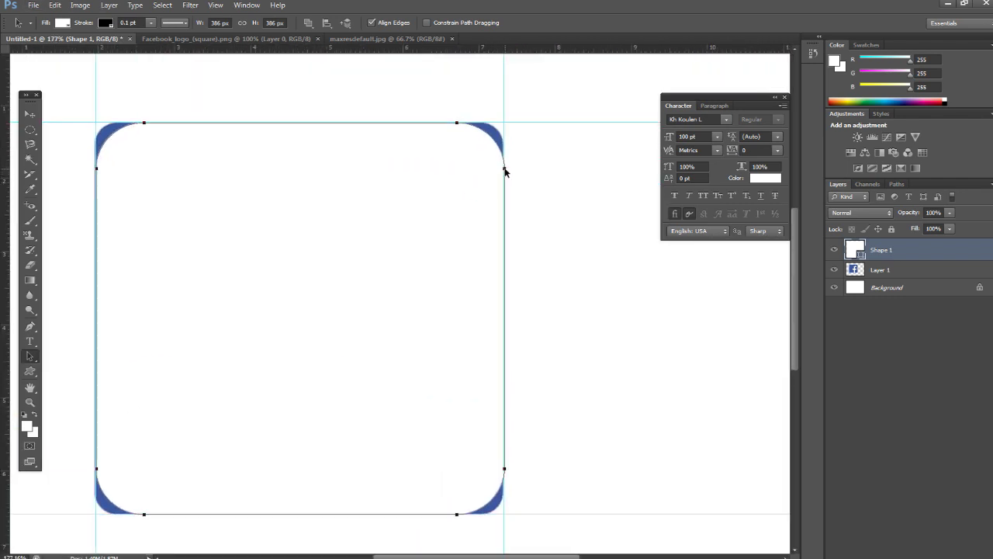
left_click_drag(504, 171, 505, 162)
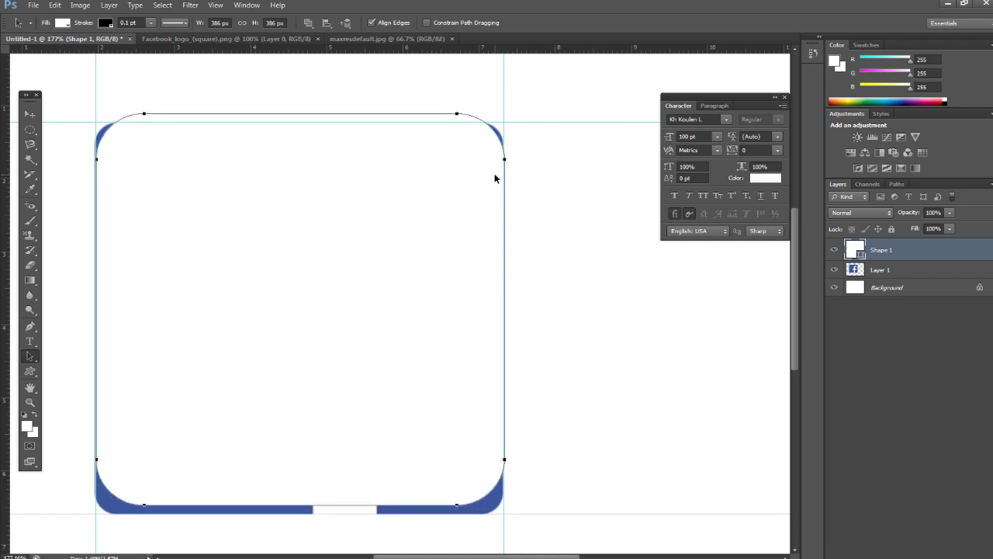
key("ctrl+z")
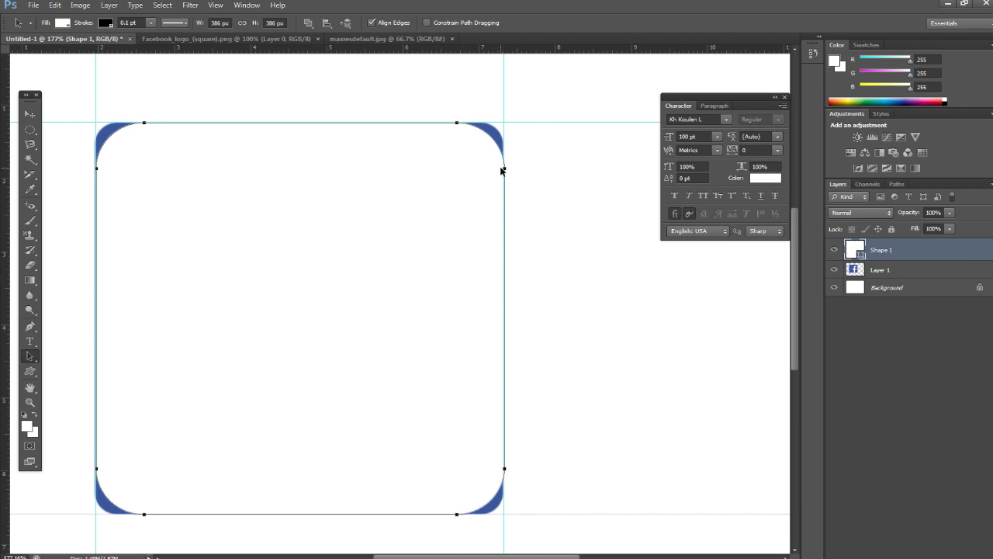
Switch to the Direct Selection Tool and adjust the shape's top-right anchor point
right_click(34, 360)
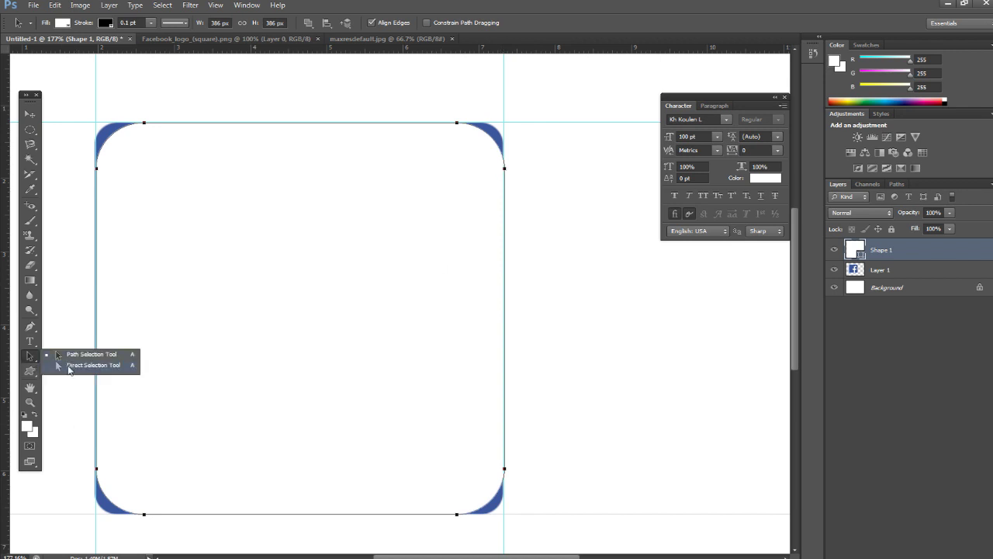
left_click(70, 367)
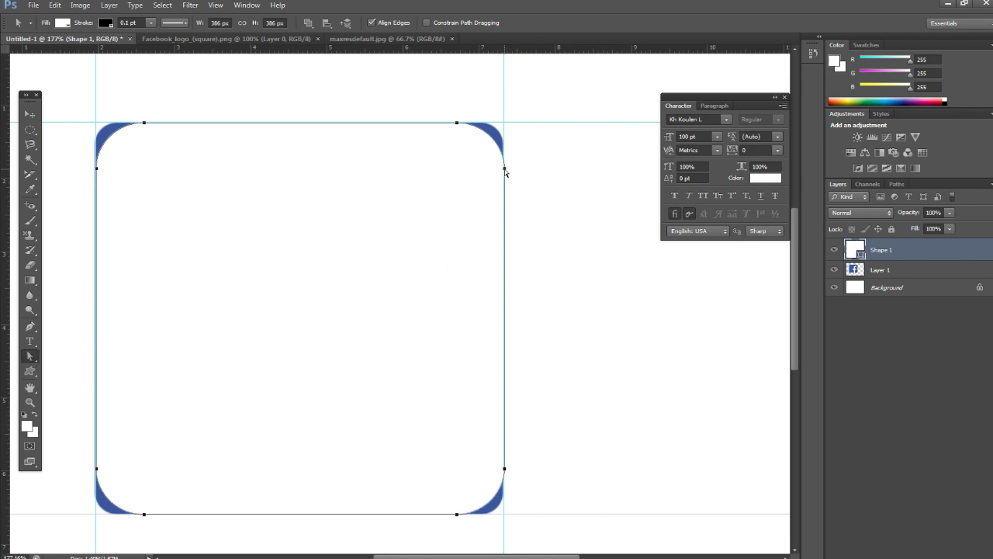
left_click_drag(505, 169, 506, 175)
Pull Shape 1's right corner anchors outward, top-right up and bottom-right down
left_click_drag(505, 172, 505, 172)
key("ctrl+z")
key("ctrl+z")
left_click(504, 167)
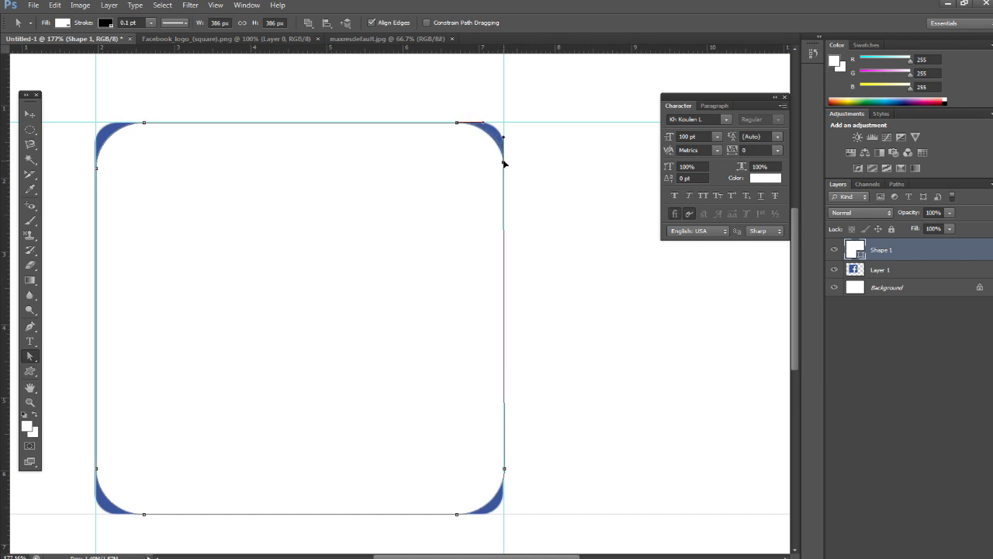
left_click_drag(504, 166, 505, 147)
left_click(504, 469)
left_click_drag(504, 469, 505, 495)
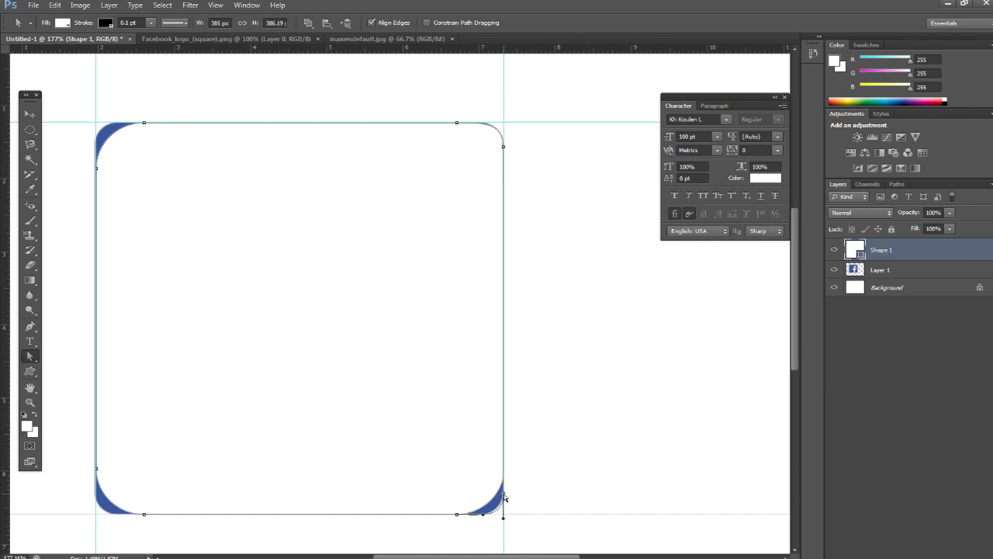
Pull the left corner anchors out to square them, then shift Shape 1 right to expose the logo
left_click(97, 471)
left_click_drag(97, 471, 95, 492)
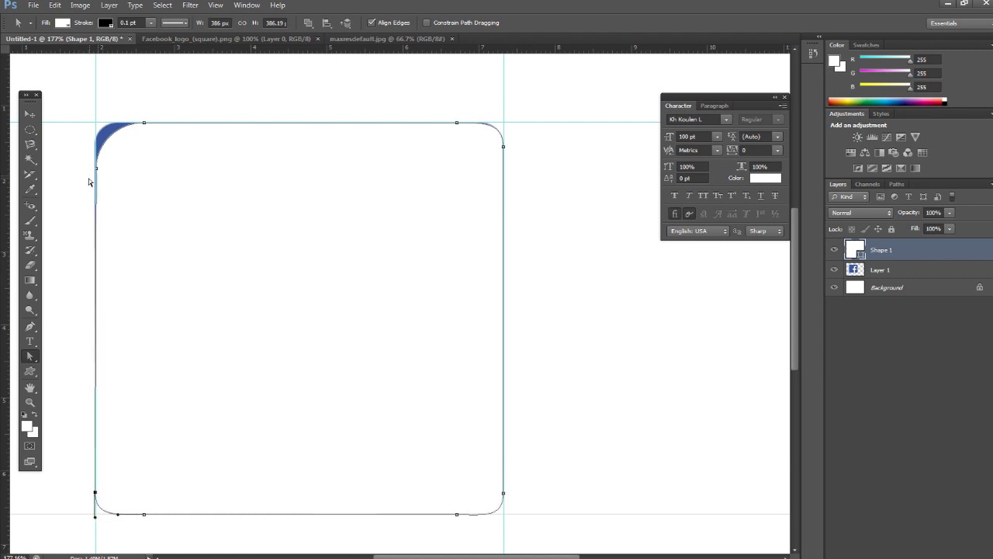
left_click(97, 172)
left_click_drag(97, 172, 97, 144)
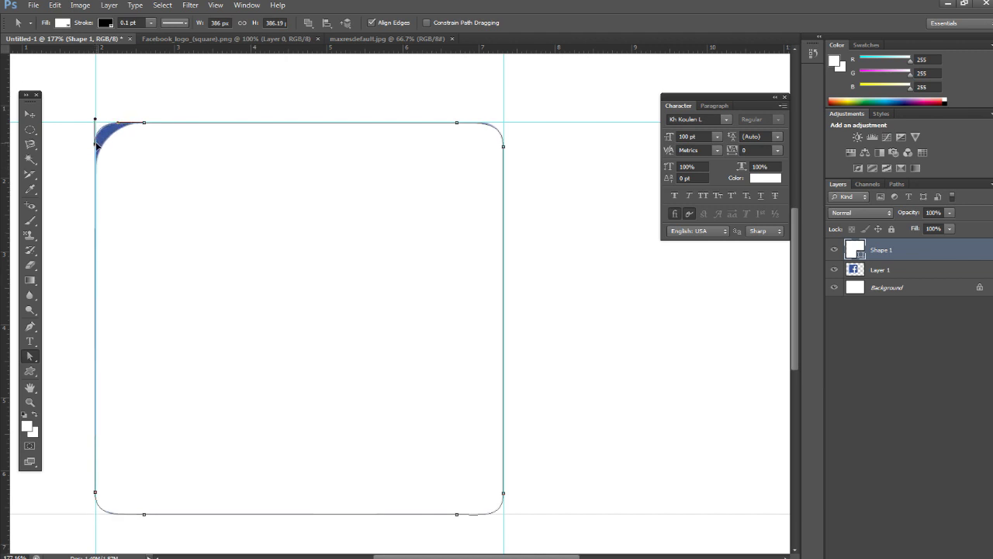
left_click_drag(97, 145, 95, 144)
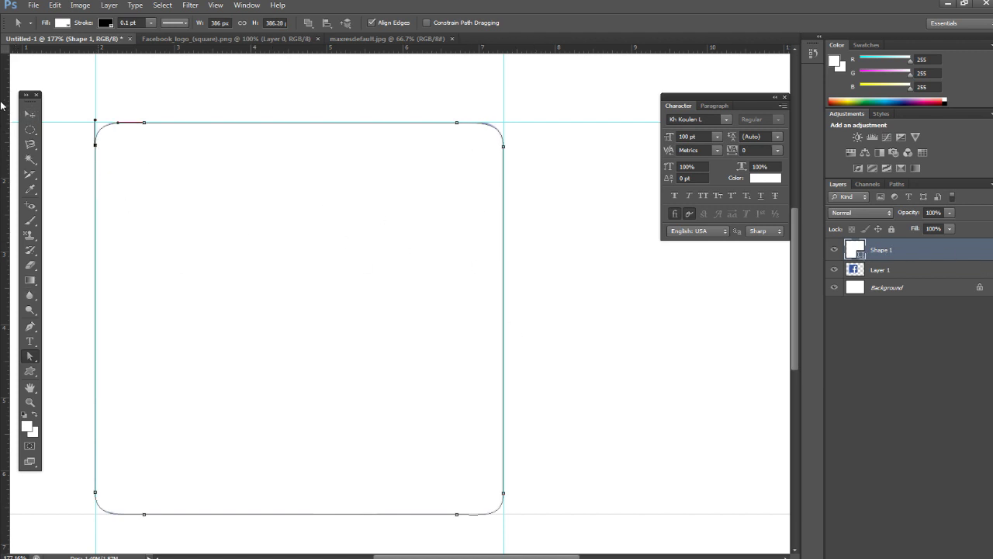
left_click(31, 115)
left_click_drag(256, 259, 359, 258)
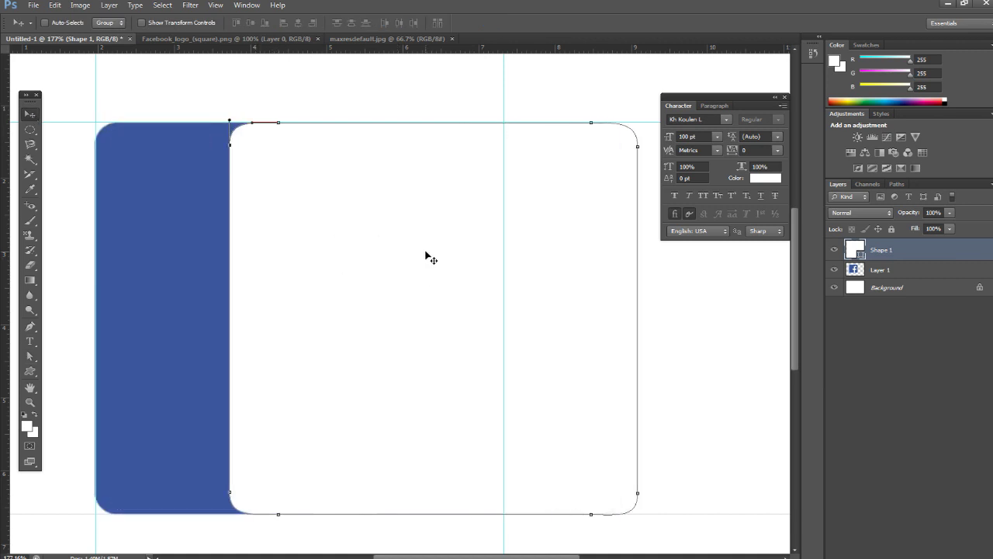
Nudge Shape 1 down over the blue logo and bring up its path options with Path Selection
mouse_move(358, 259)
left_mouse_down()
mouse_move(472, 236)
mouse_move(404, 213)
left_mouse_up()
right_click(368, 195)
left_click(350, 189)
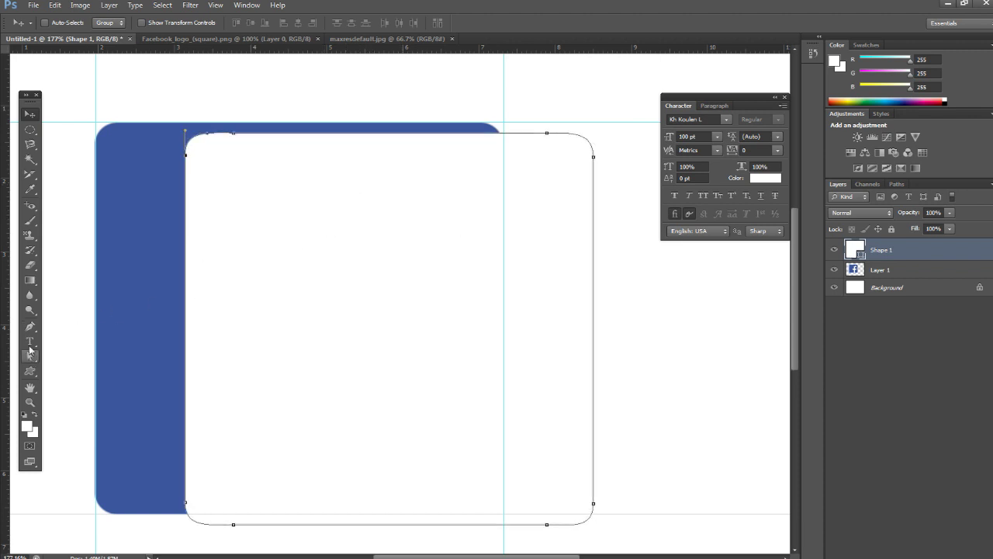
left_click(32, 328)
right_click(32, 328)
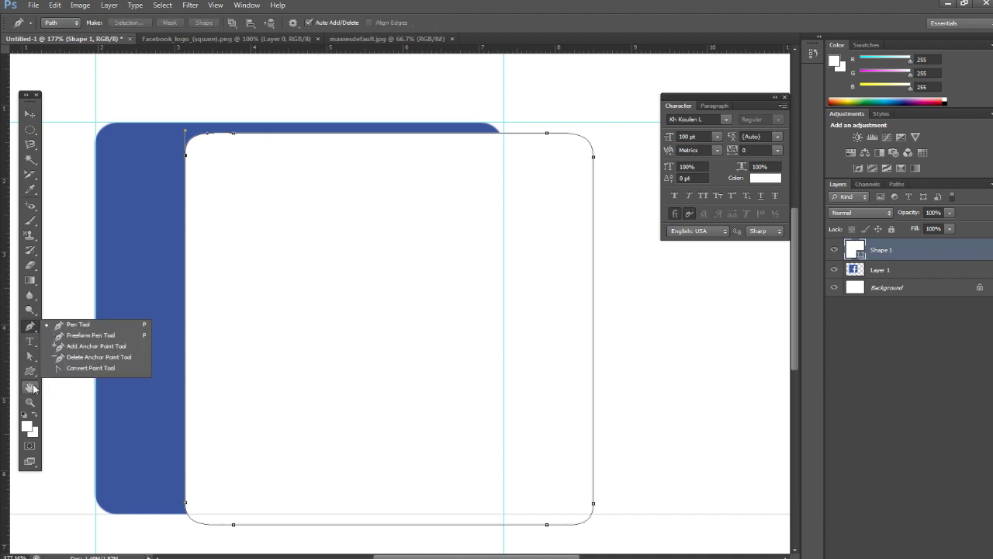
left_click(30, 359)
right_click(368, 248)
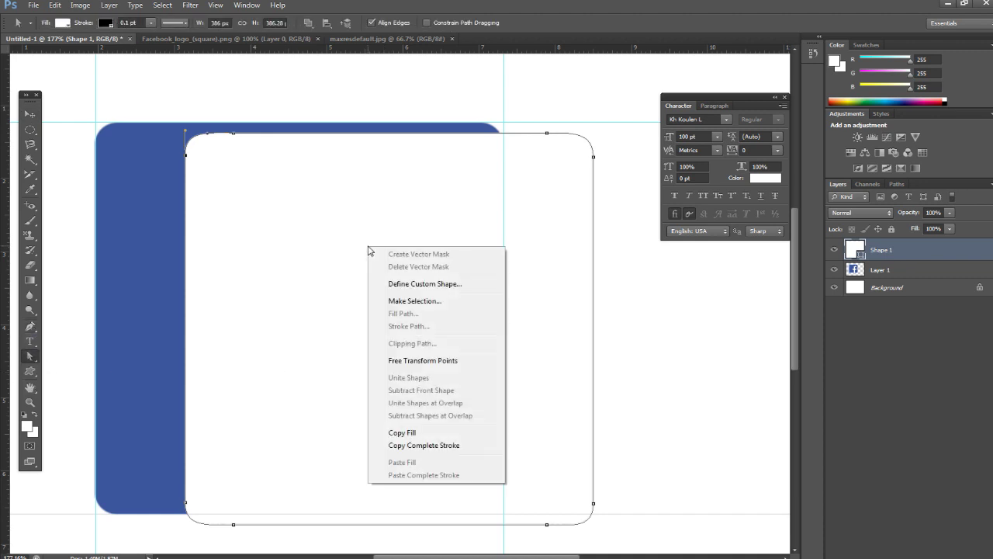
Convert Shape 1's path to a selection and set the foreground to the logo's blue #3b579d
left_click(421, 302)
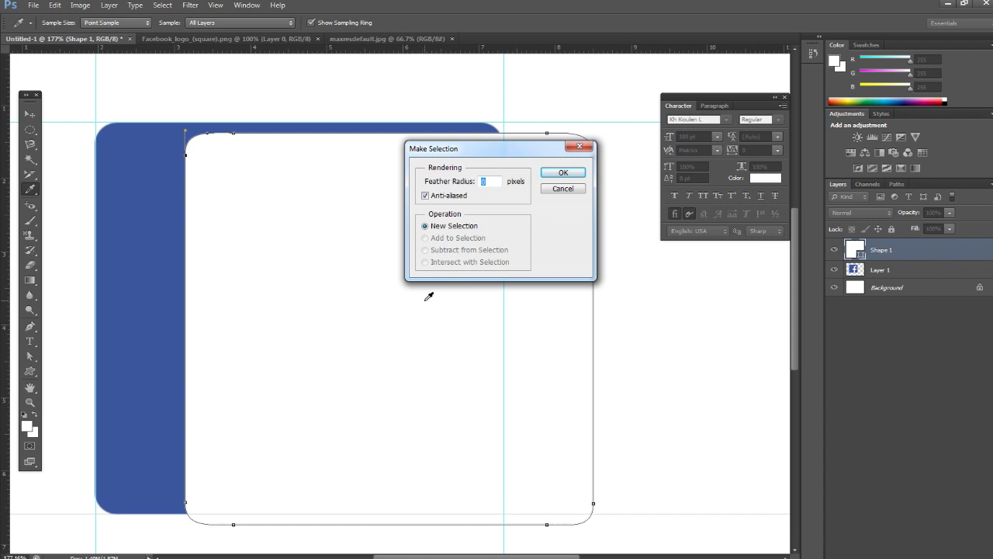
left_click(556, 172)
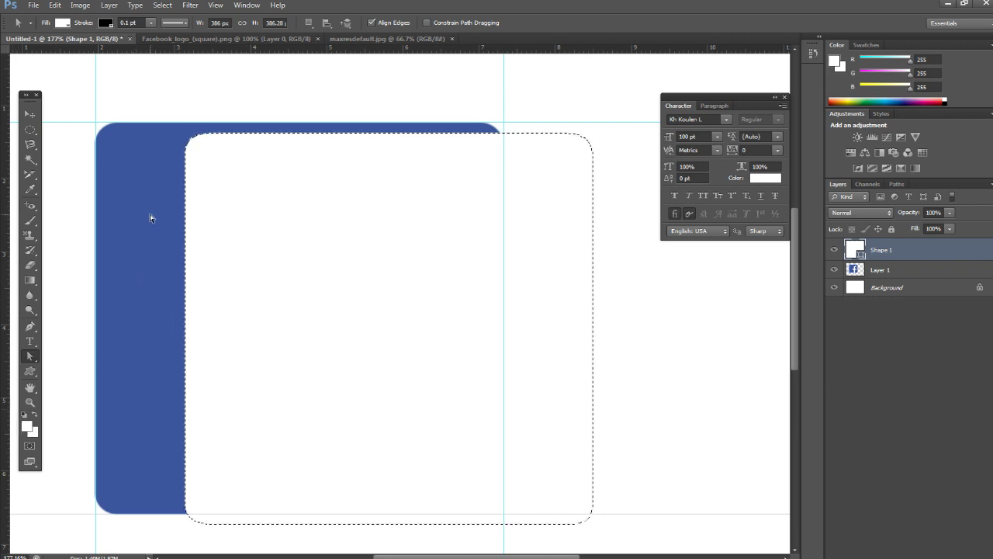
left_click(26, 426)
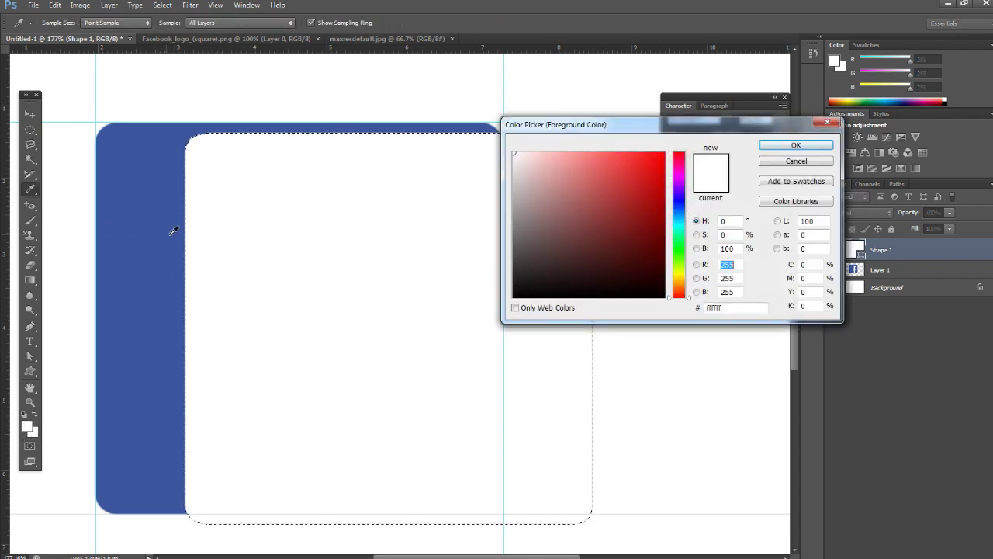
left_click(146, 219)
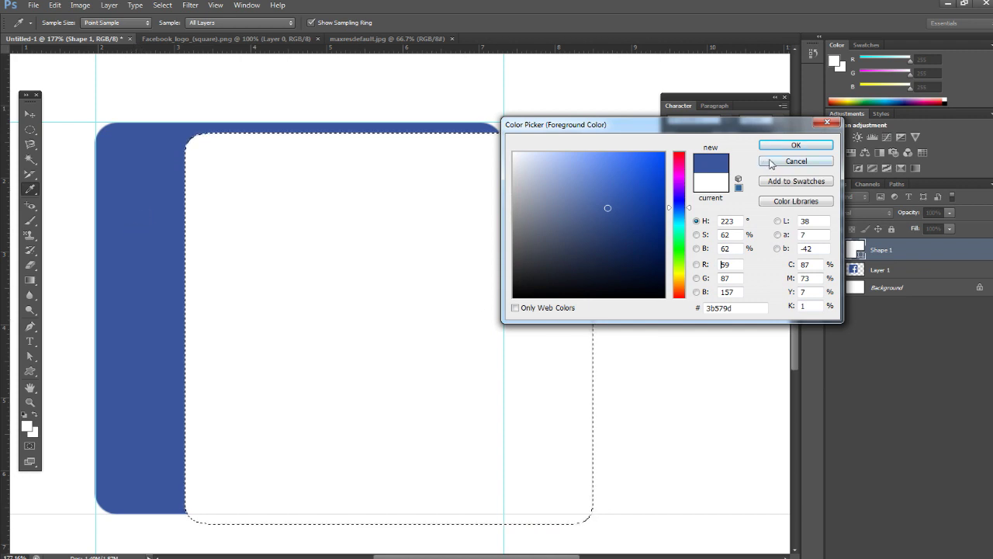
left_click(796, 145)
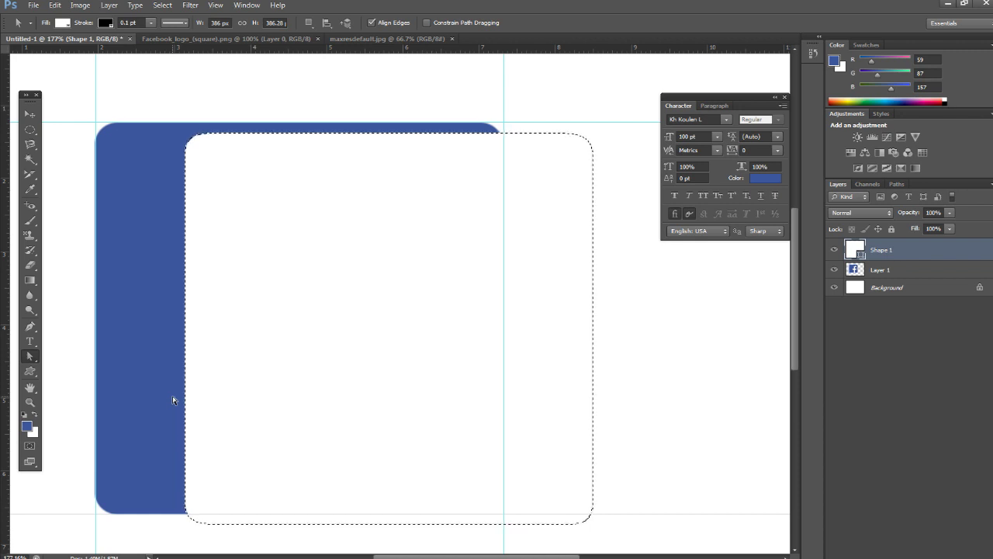
left_click(26, 112)
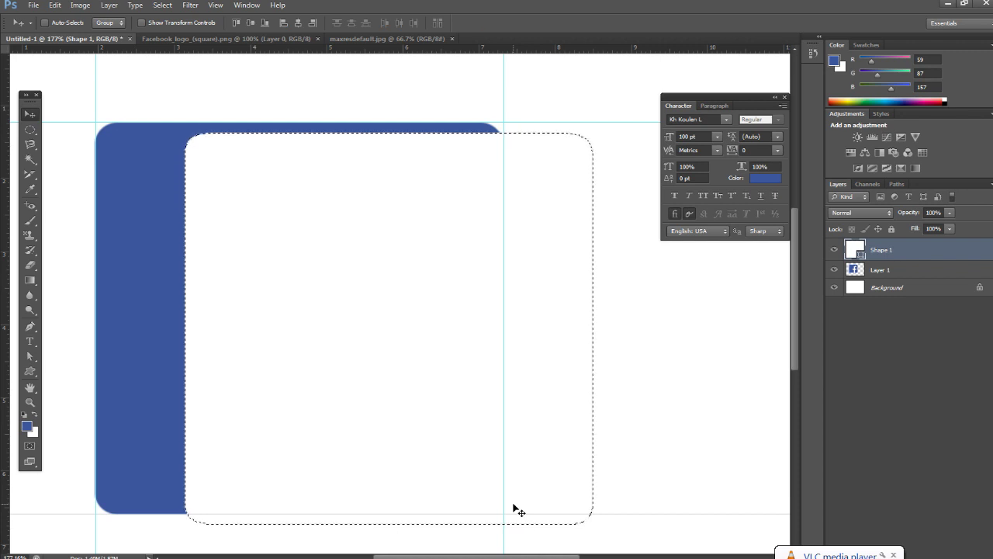
Rasterize the Shape 1 layer, then try a blue fill of the selection and remove it
right_click(891, 248)
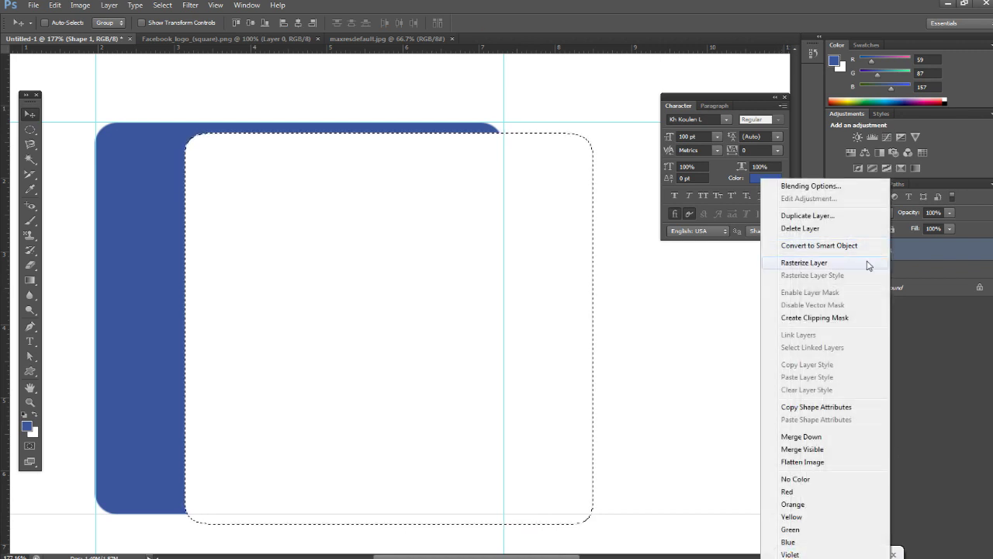
left_click(815, 264)
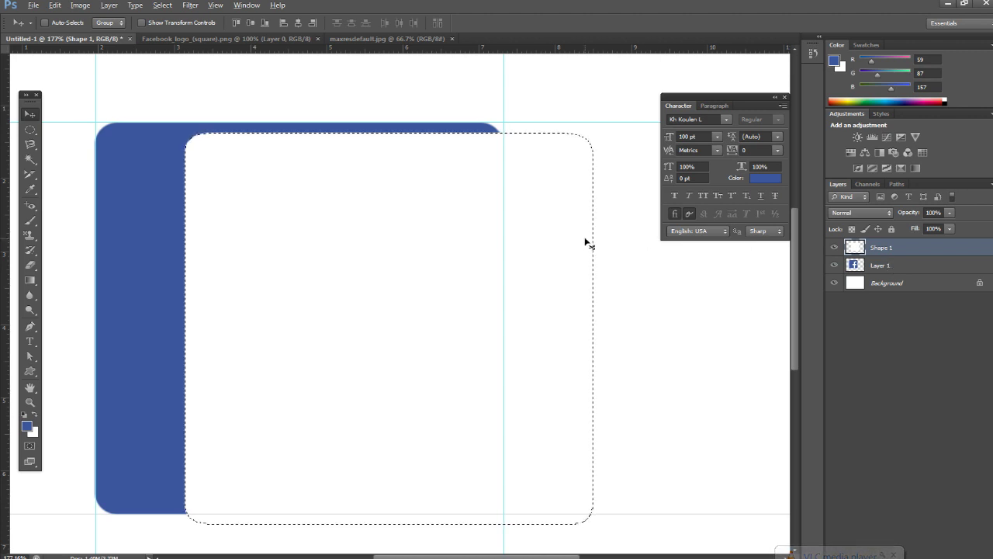
key("alt+BackSpace")
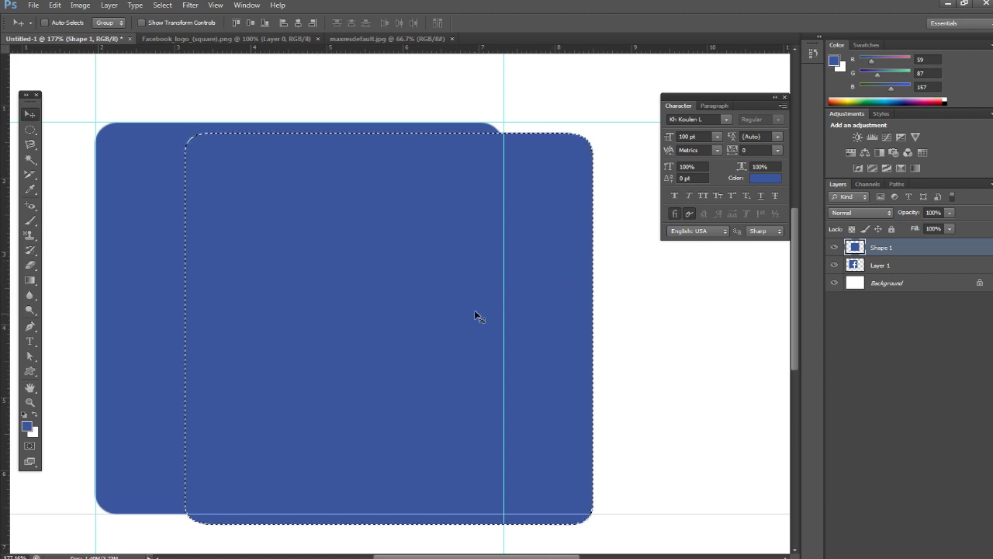
key("Delete")
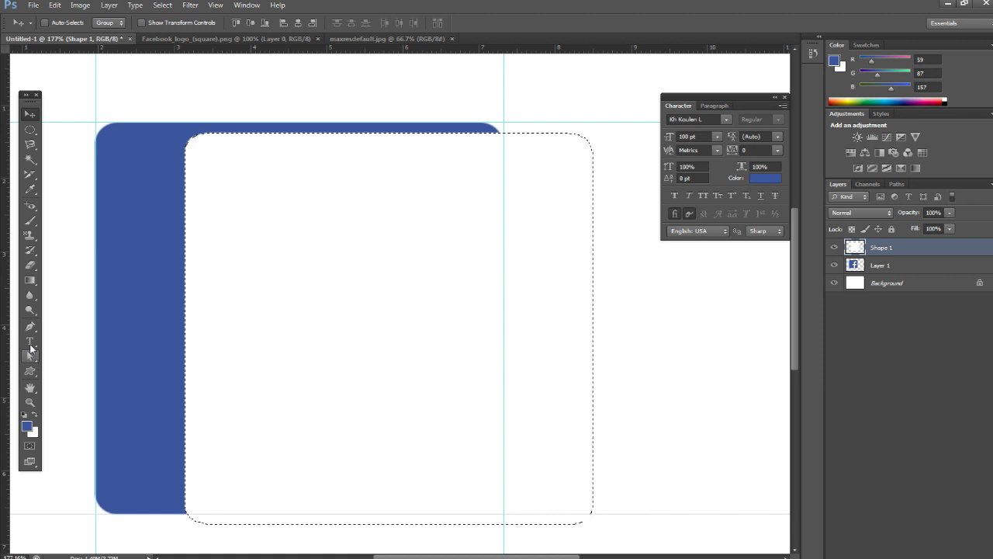
Try a Paint Bucket fill of the rounded selection, then clear it
left_click(31, 280)
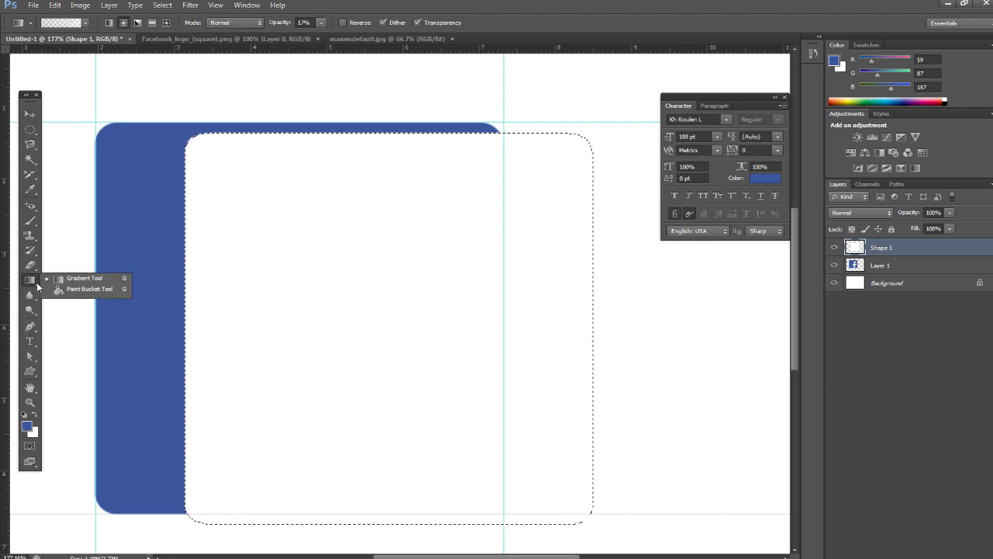
left_click(64, 289)
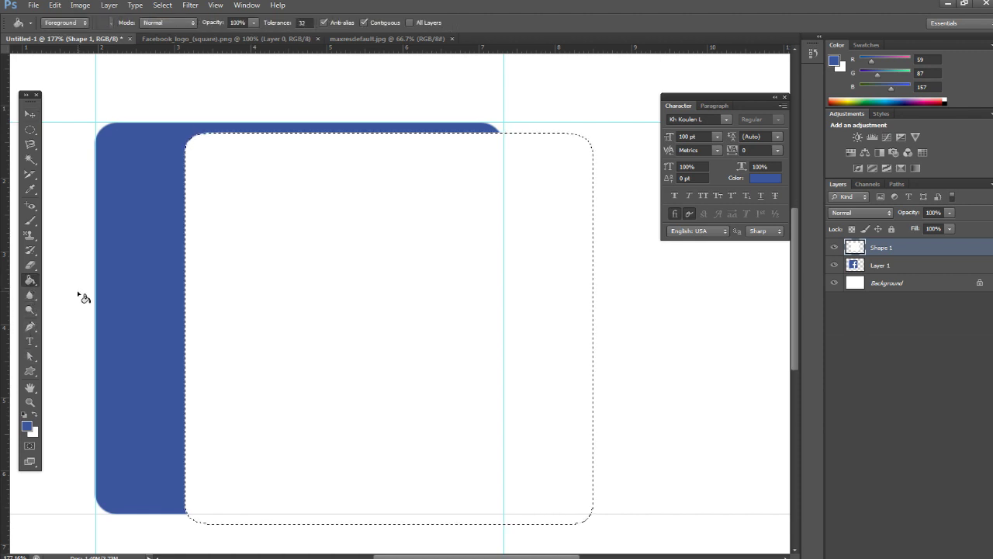
left_click(303, 278)
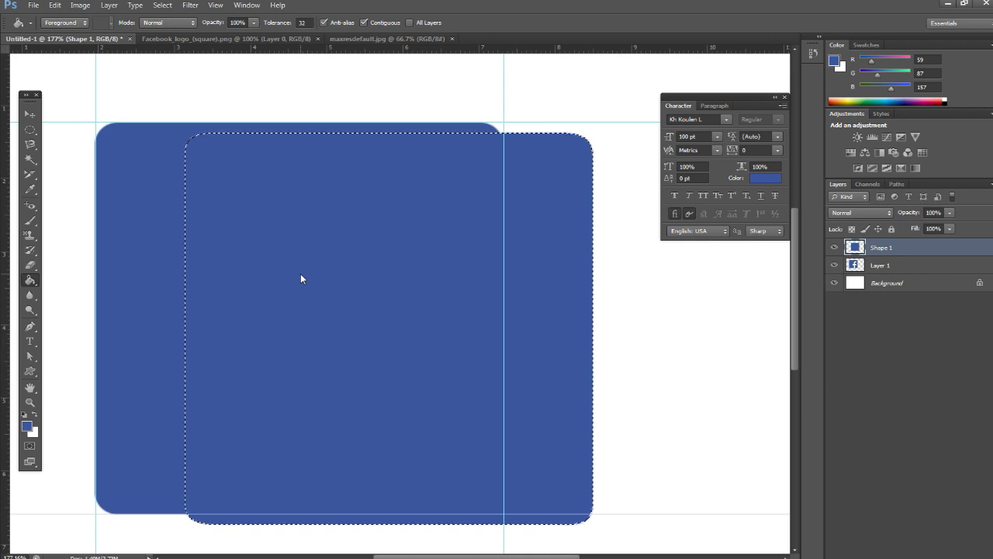
left_click(31, 279)
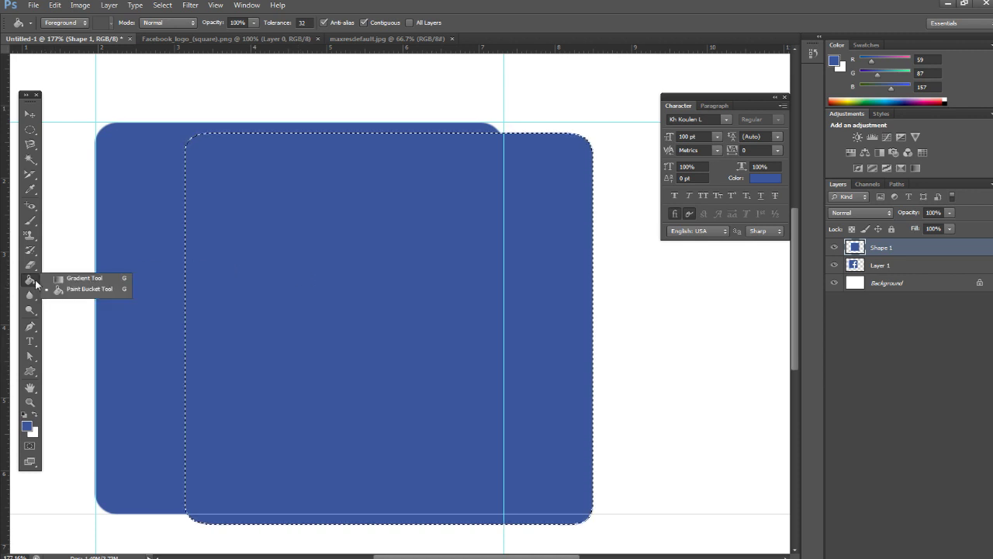
left_click(68, 290)
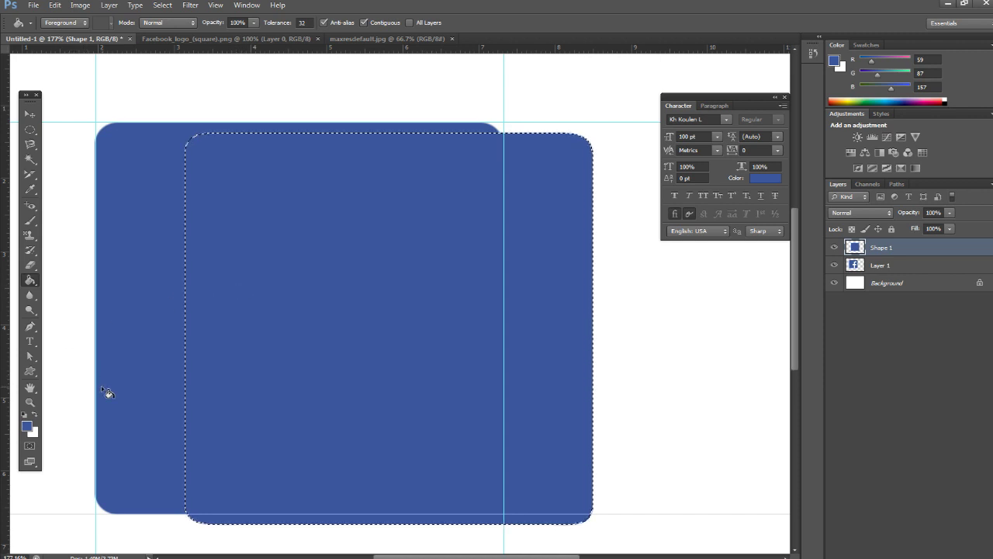
key("Delete")
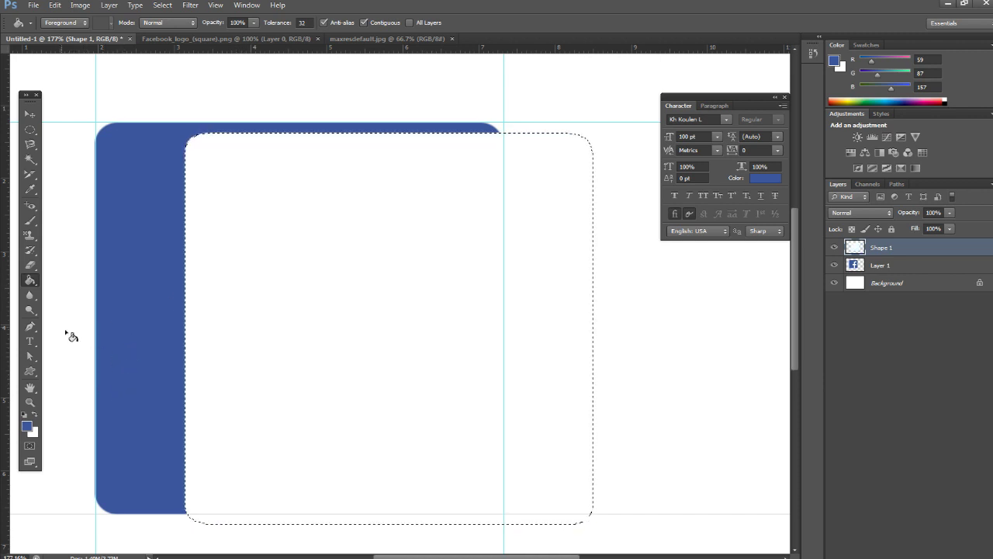
Reconfirm the blue foreground colour and try the Gradient, Eraser and Elliptical Marquee tools
left_click(27, 426)
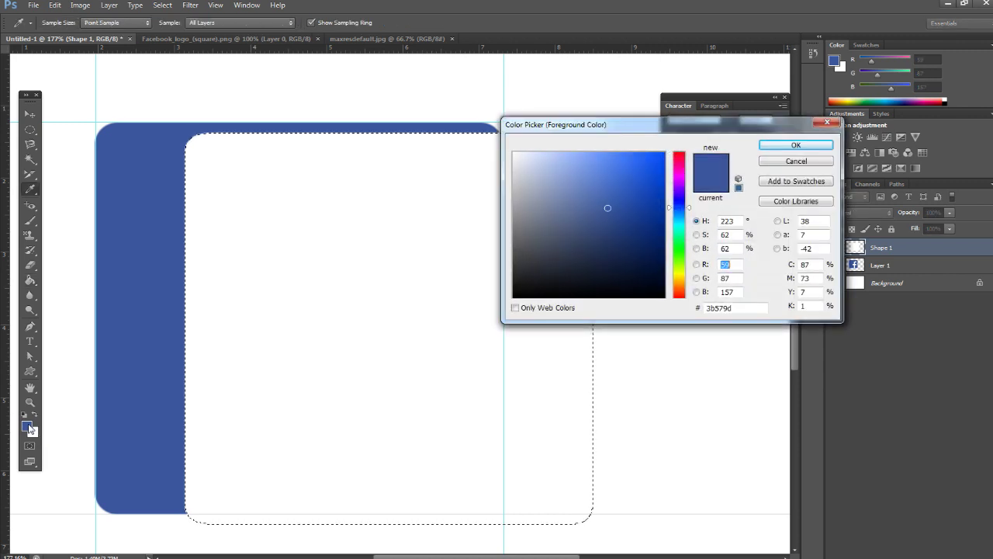
left_click(813, 145)
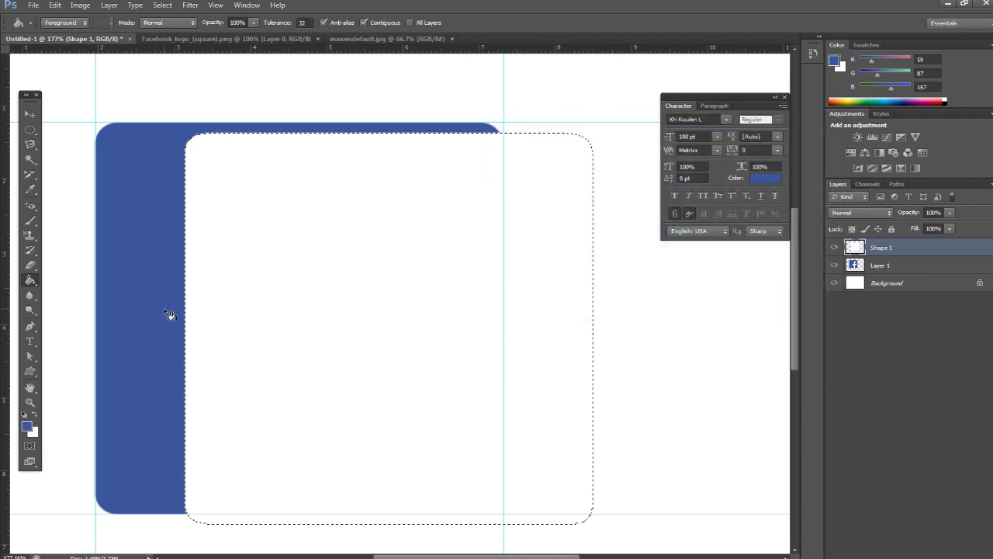
left_click(26, 283)
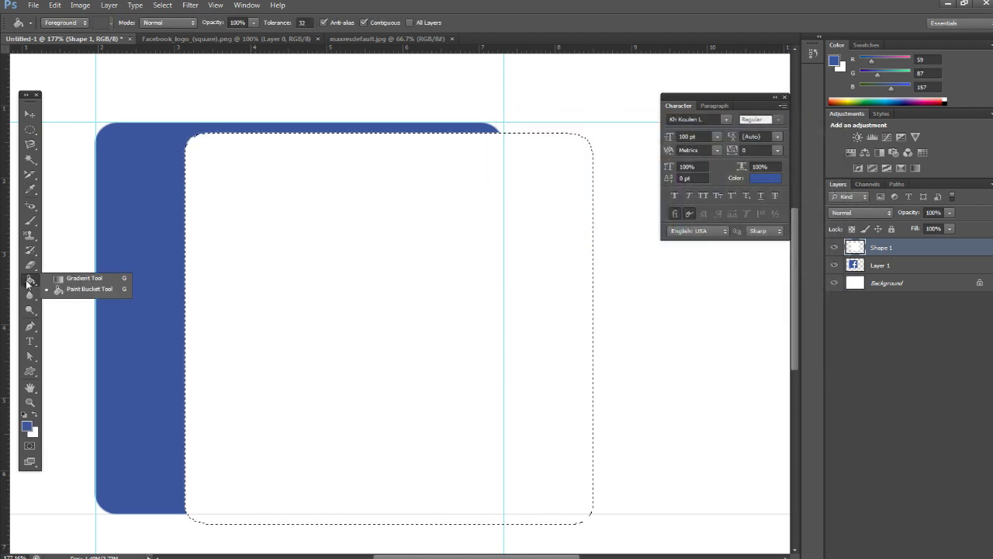
left_click(70, 278)
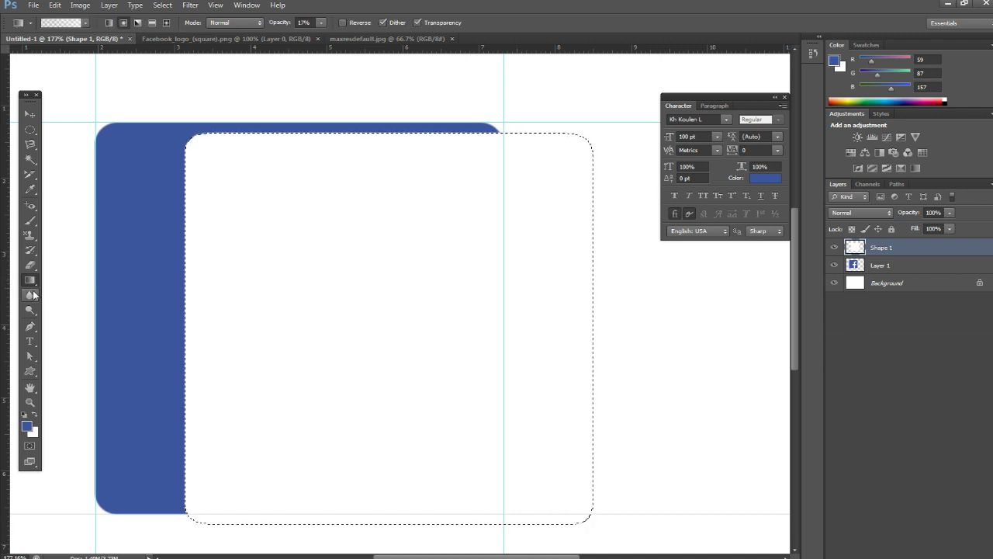
left_click(29, 280)
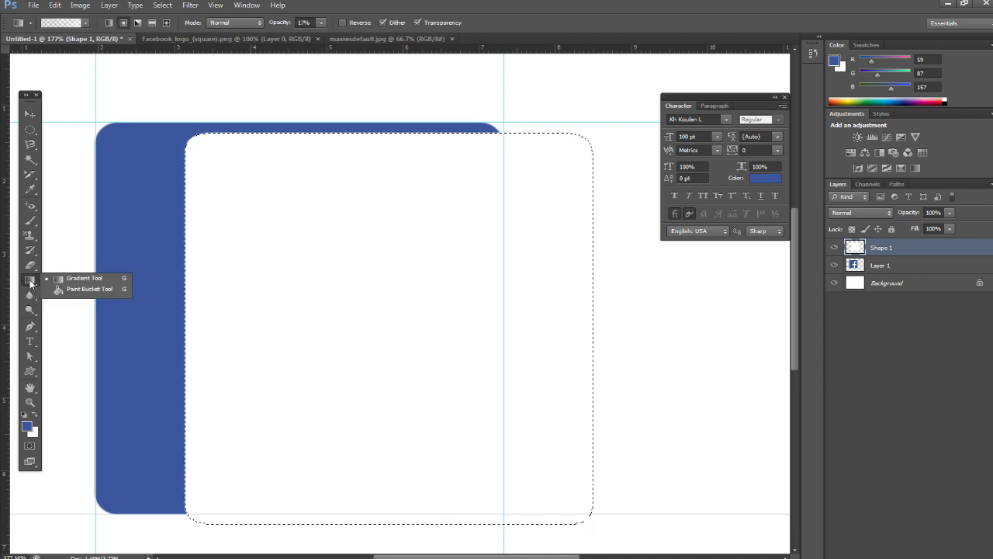
left_click(61, 289)
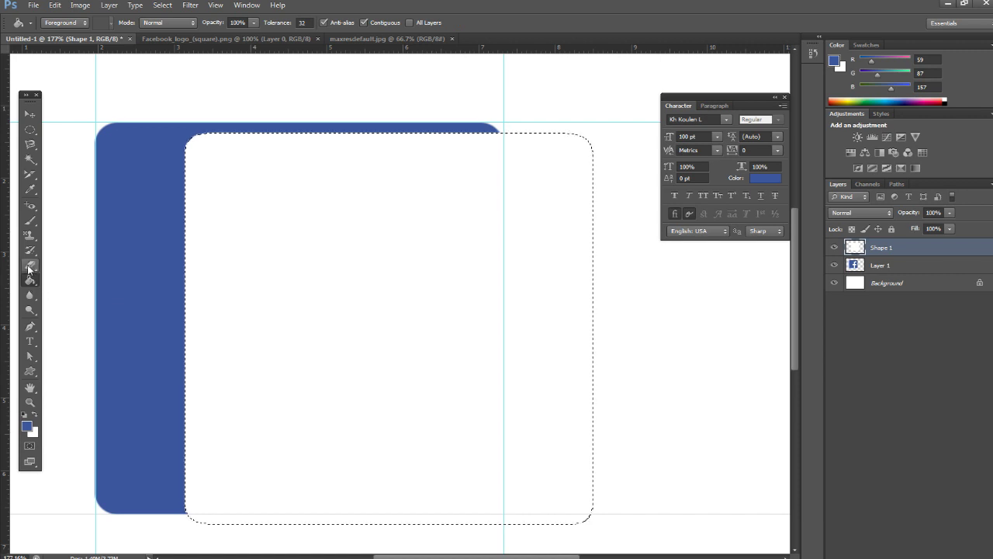
left_click(29, 267)
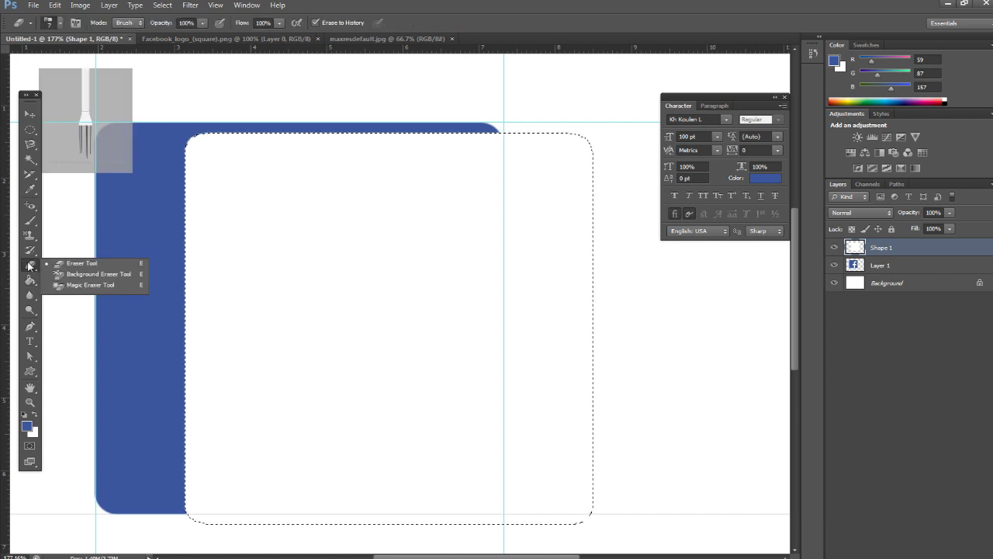
left_click(31, 130)
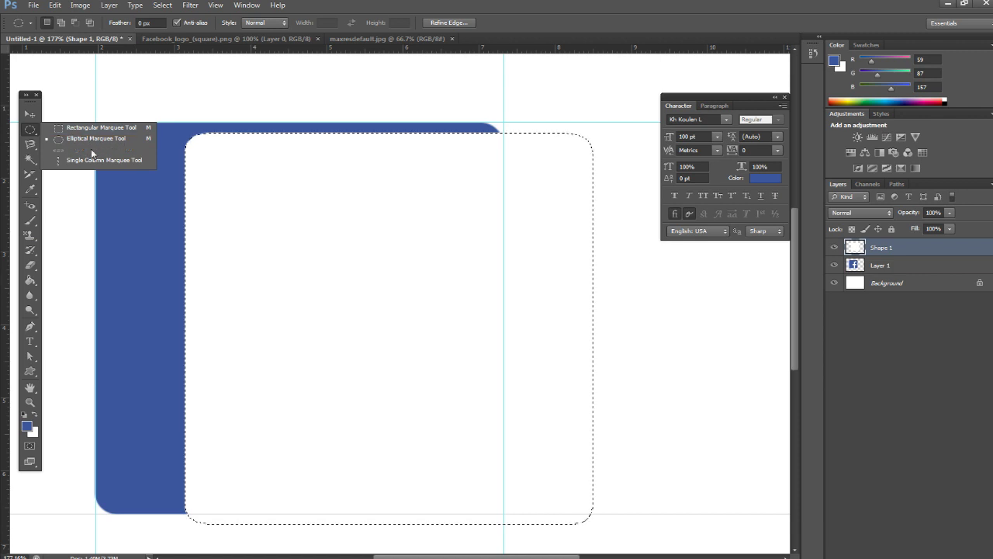
left_click(29, 115)
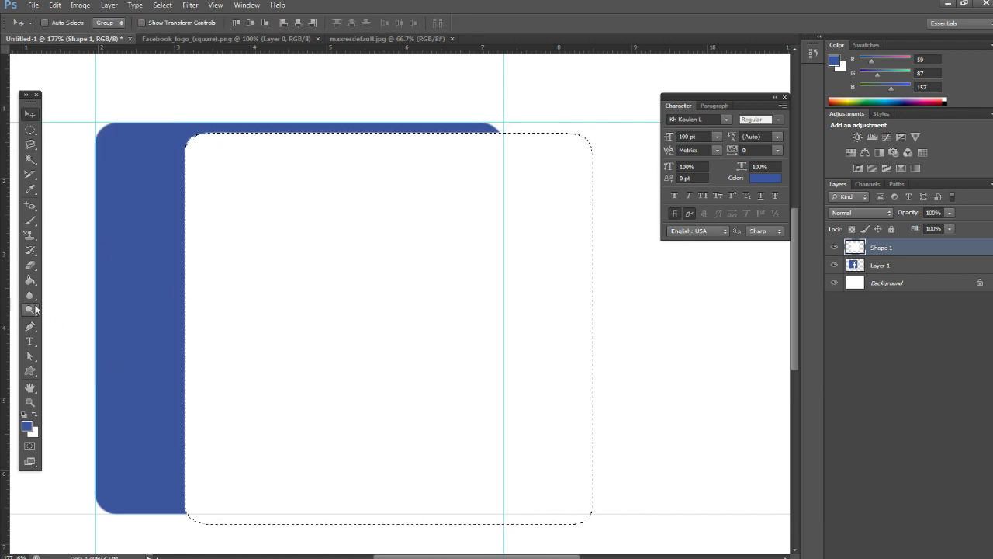
Fill the rounded selection on Shape 1 with blue #3b579d using the Paint Bucket
left_click(31, 281)
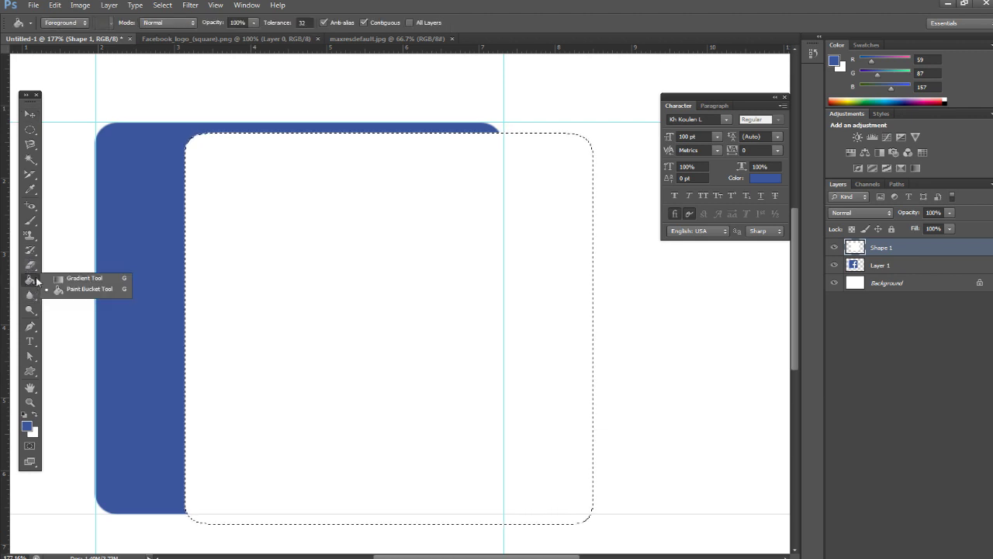
left_click(73, 291)
left_click(303, 261)
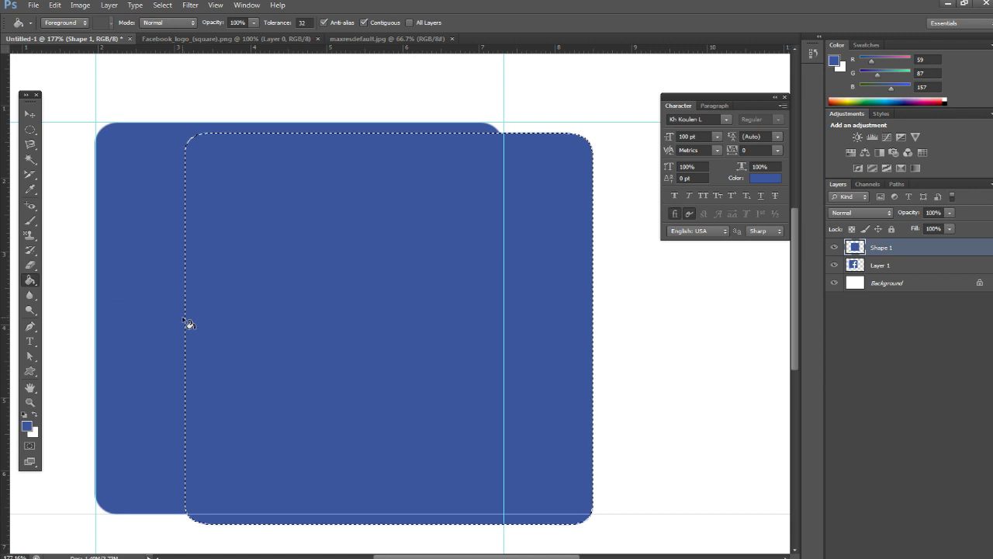
left_click(27, 429)
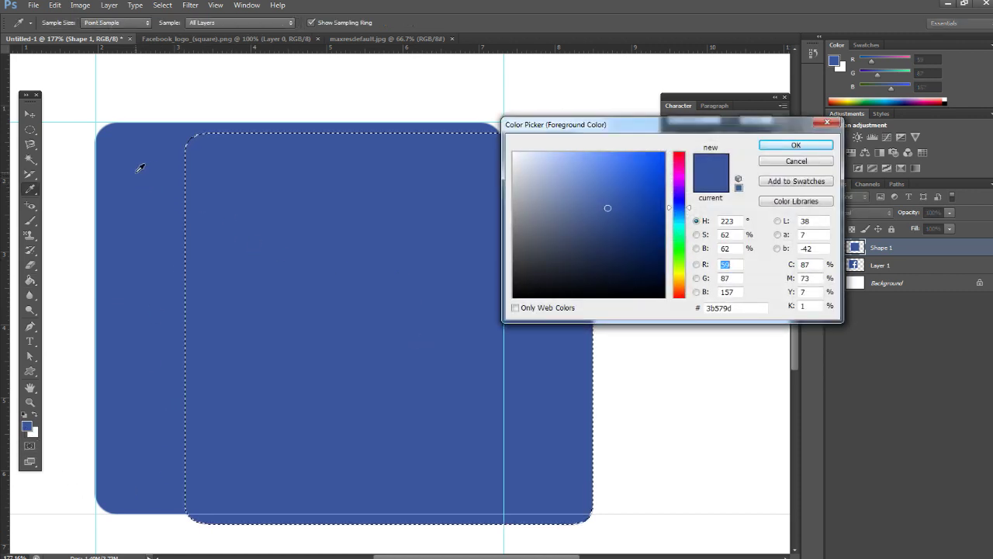
left_click(797, 145)
key("g")
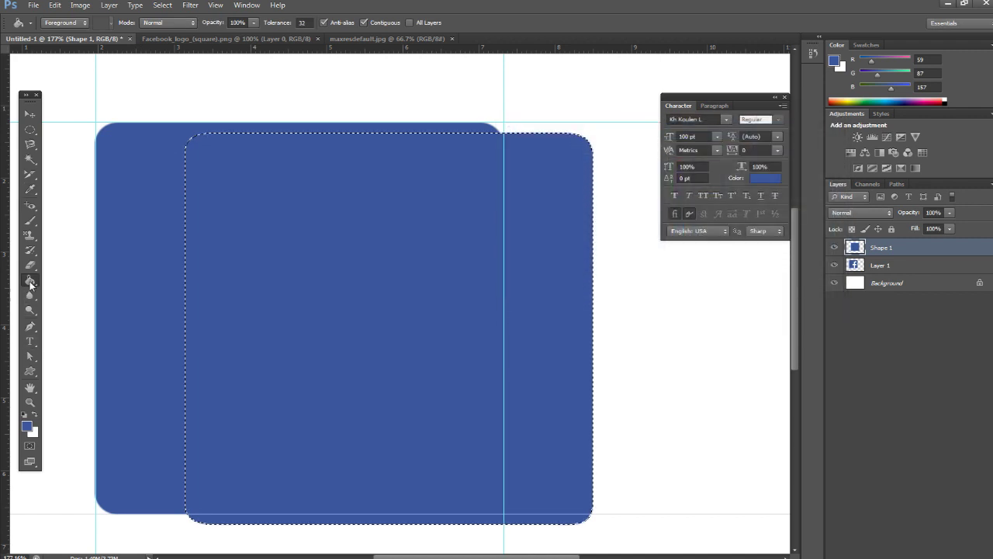
left_click(30, 114)
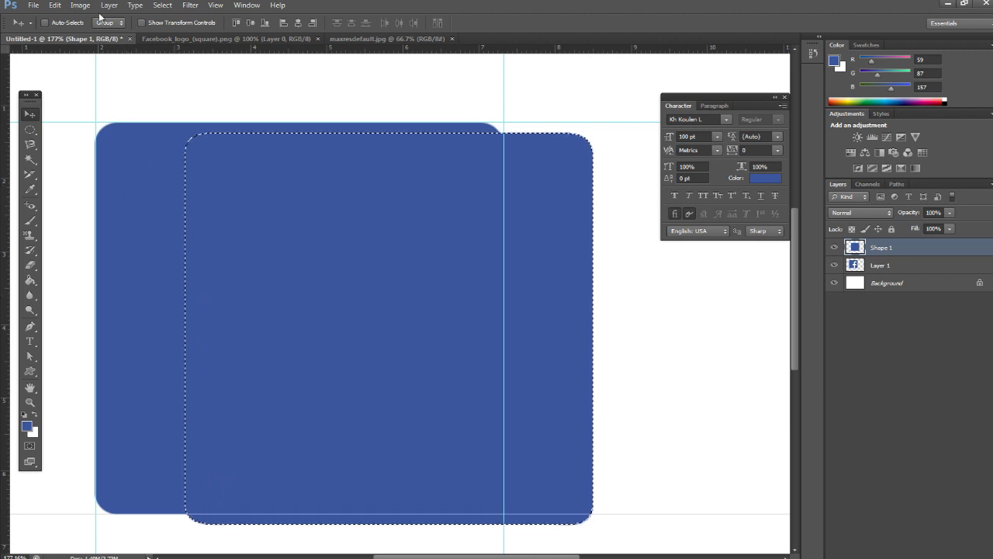
Deselect and move the blue rounded square to align over the Facebook logo
left_click(162, 5)
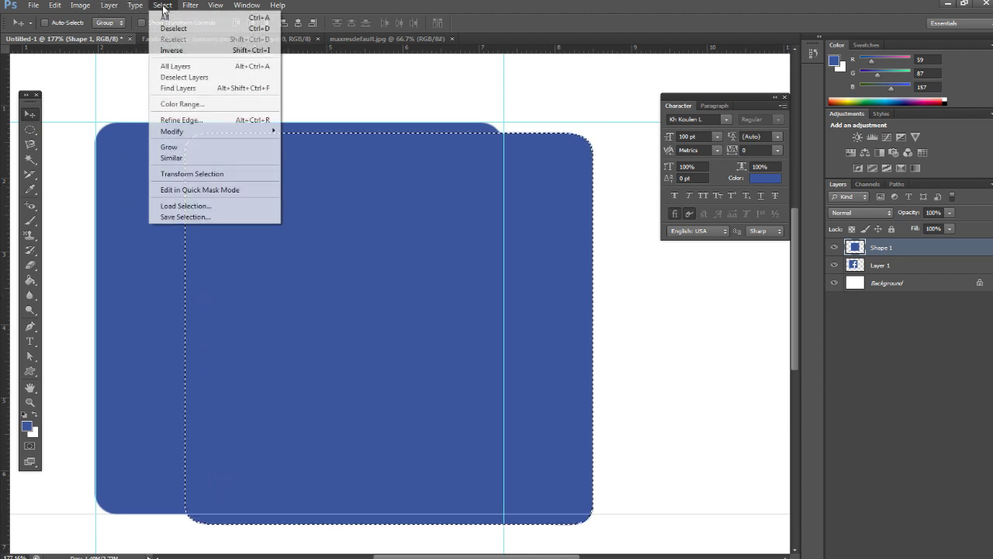
left_click(174, 28)
mouse_move(416, 289)
left_mouse_down()
mouse_move(166, 250)
mouse_move(109, 264)
mouse_move(641, 279)
mouse_move(644, 253)
mouse_move(631, 304)
left_mouse_up()
key("ctrl+minus")
key("ctrl+minus")
mouse_move(563, 312)
left_mouse_down()
mouse_move(586, 289)
mouse_move(310, 333)
mouse_move(237, 288)
mouse_move(387, 291)
left_mouse_up()
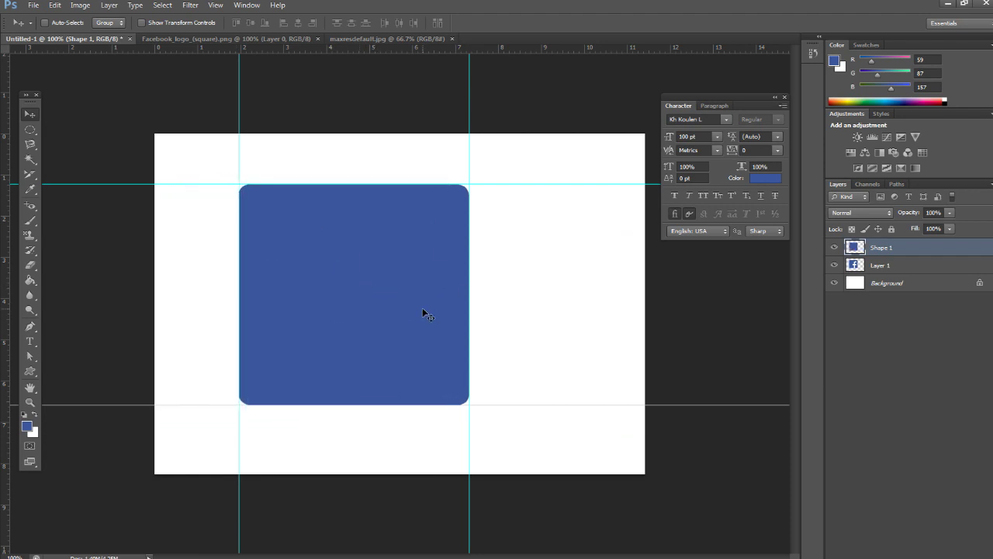
Toggle Shape 1's visibility to compare, leaving it hidden, and make Layer 1 active
left_click(835, 248)
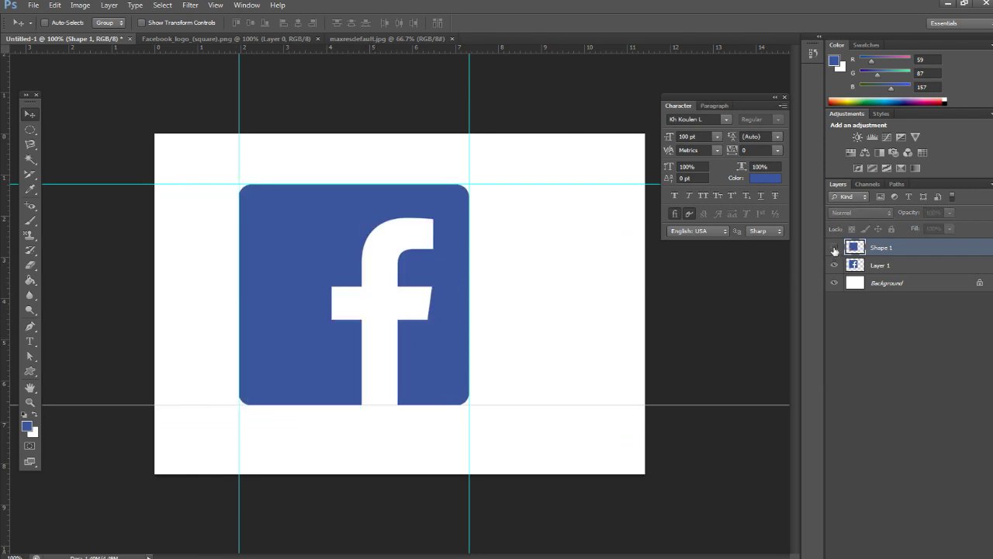
left_click(834, 249)
left_click(891, 268)
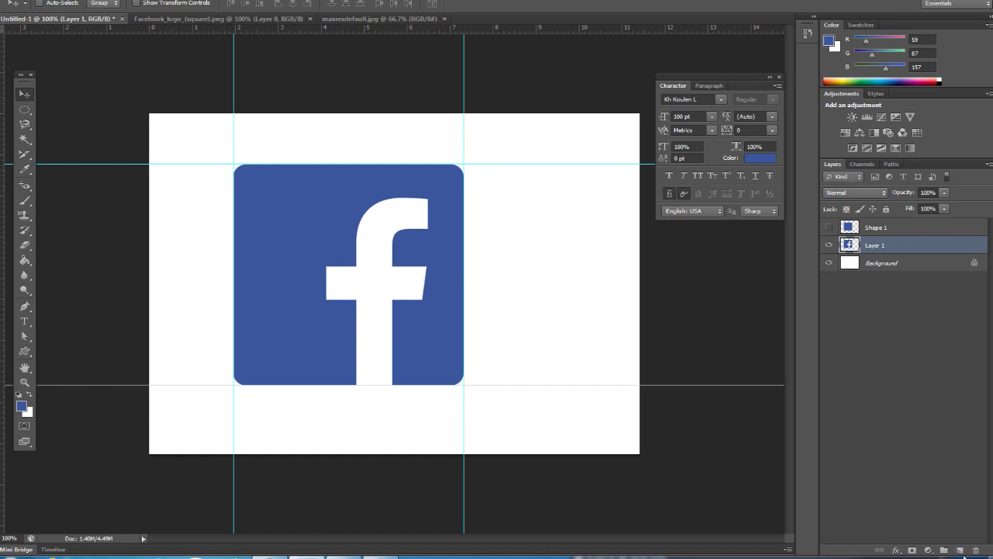
Add a new Layer 2 and choose the Pen tool, zooming in on the f
left_click(893, 435)
left_click(960, 549)
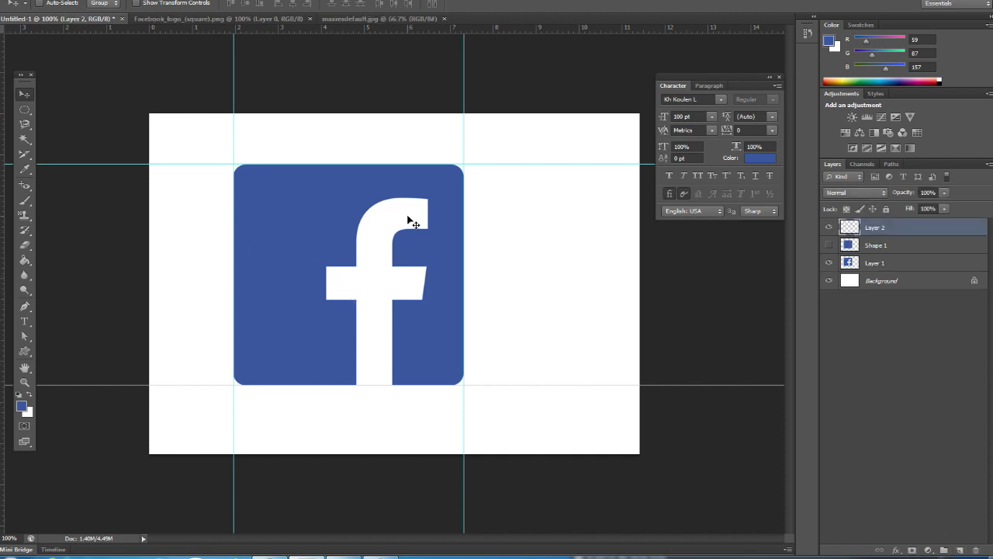
left_click(24, 307)
left_click_drag(23, 311, 70, 305)
scroll(431, 208, "up", 1)
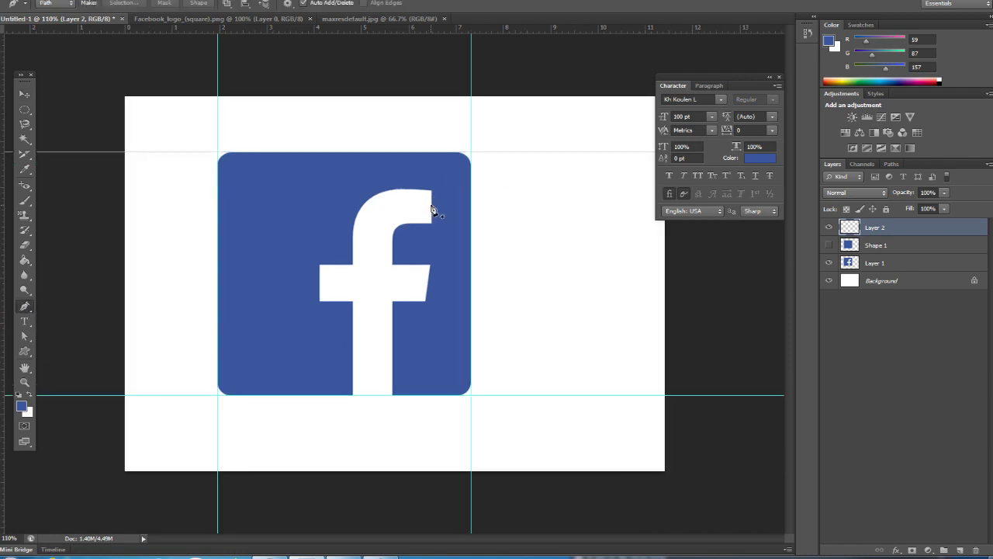
scroll(445, 137, "up", 1)
scroll(458, 191, "up", 1)
scroll(454, 204, "up", 1)
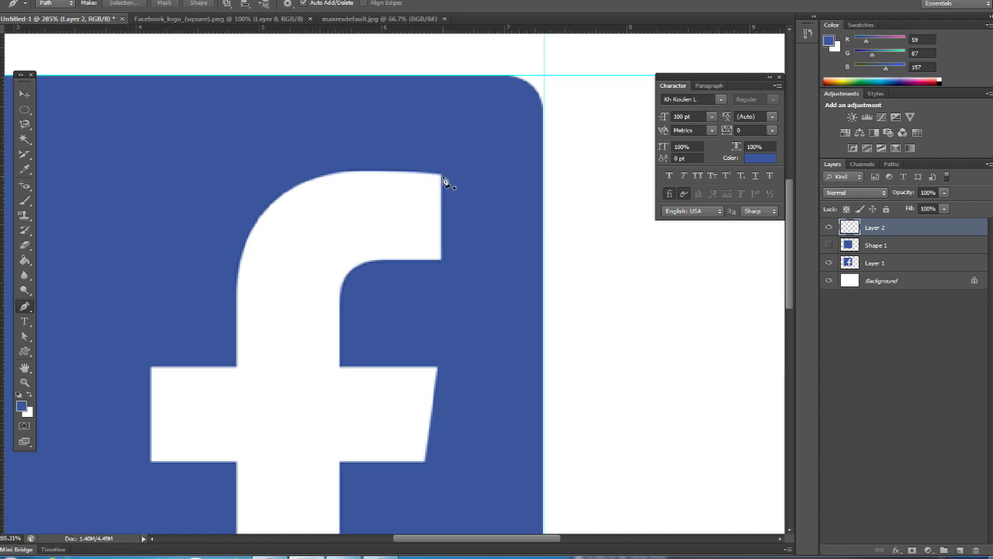
Trace anchors from the f's top-right corner down the inner curve to the crossbar top
left_click(442, 174)
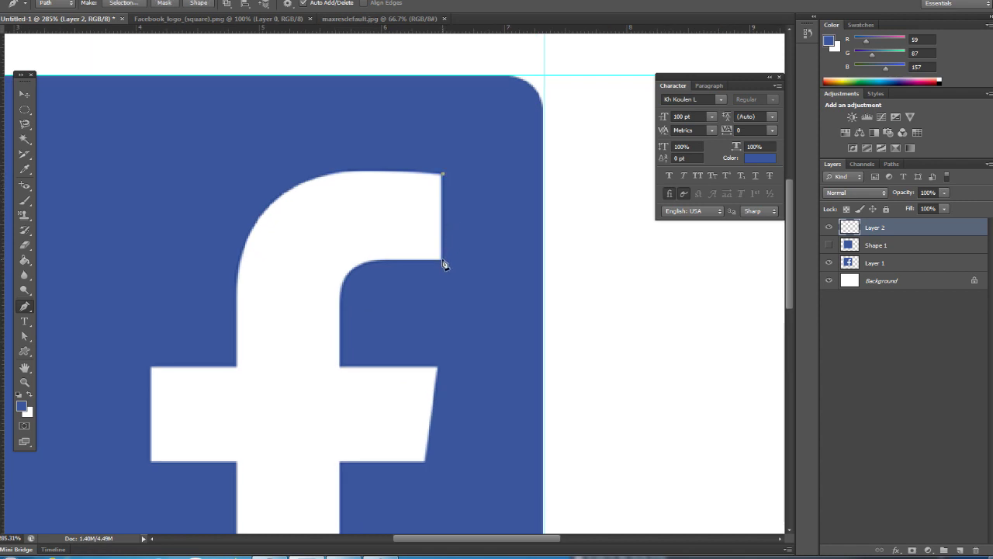
left_click(380, 261)
left_click_drag(340, 261, 341, 343)
left_click(339, 368)
key("ctrl+z")
scroll(342, 348, "up", 1)
scroll(343, 347, "up", 1)
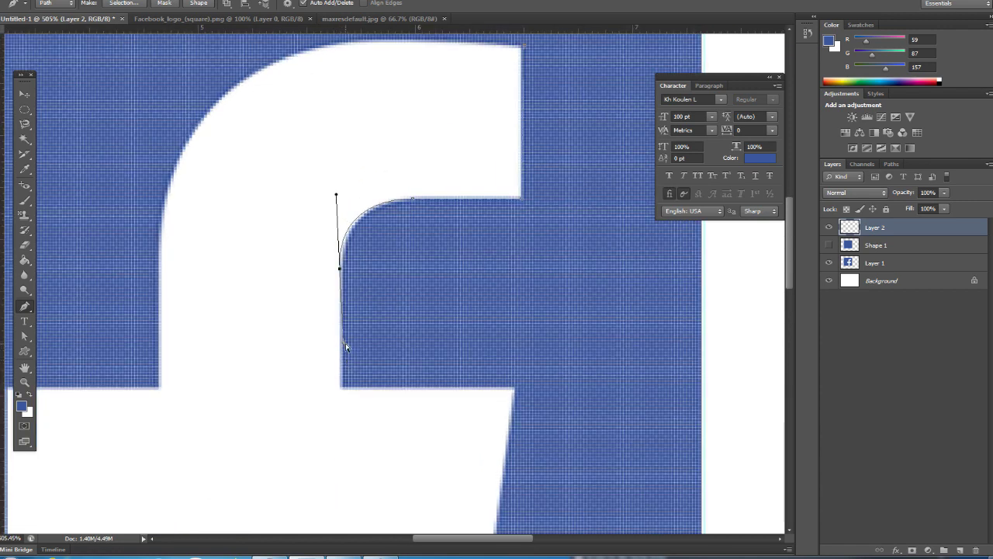
left_click(342, 345)
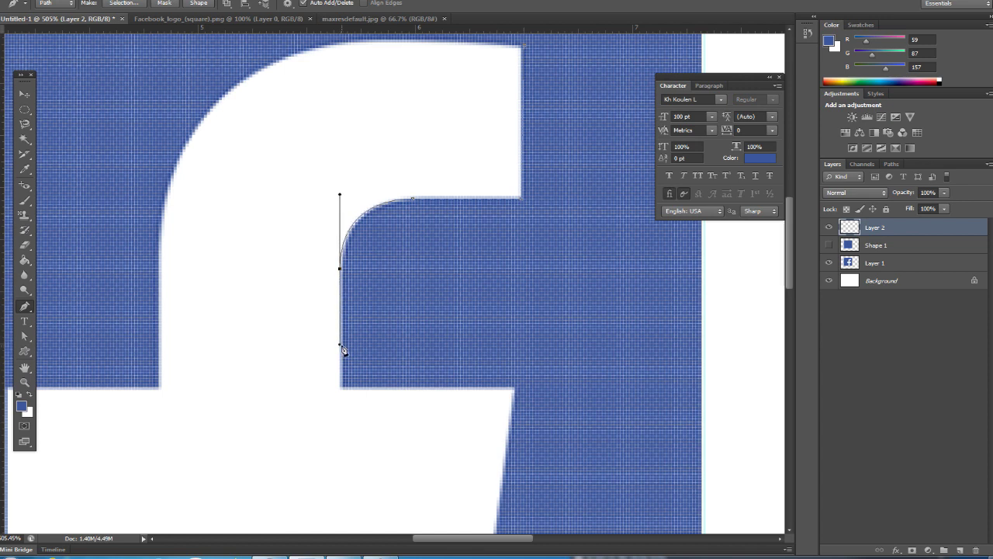
left_click(340, 388)
left_click(515, 389)
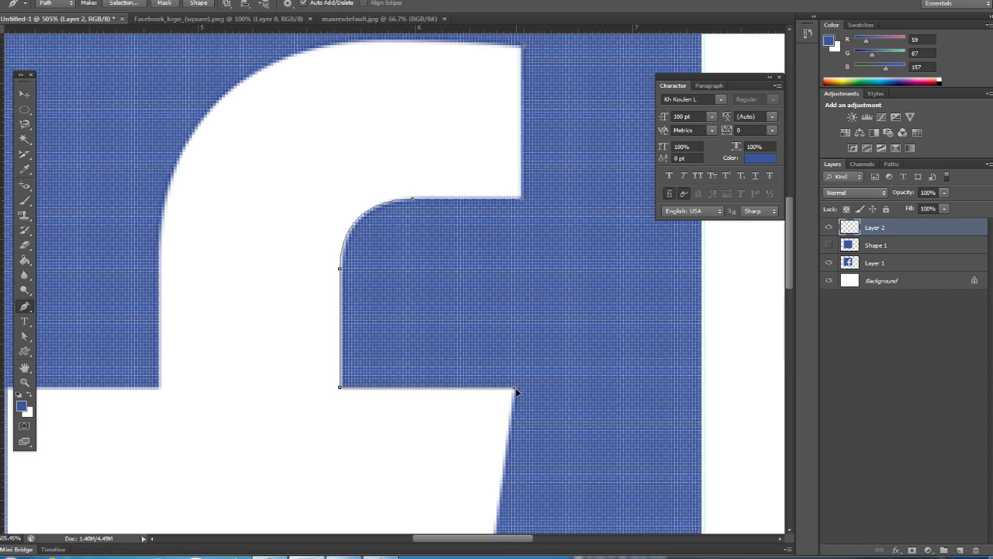
left_click_drag(519, 396, 516, 390)
Continue the path to the crossbar's lower-right corner, the stem bottom, and up the stem's left side
scroll(518, 396, "down", 2)
scroll(512, 419, "down", 3)
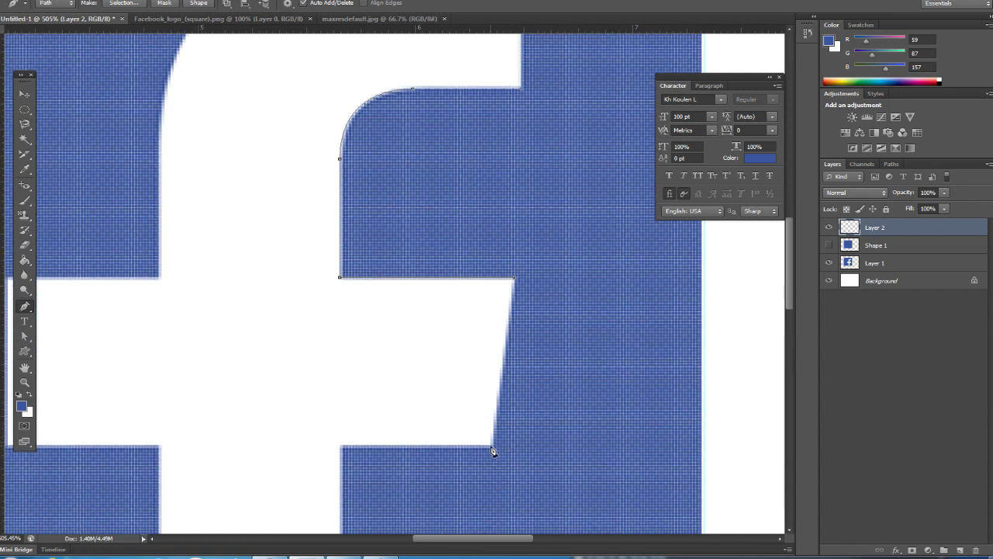
left_click(492, 448)
scroll(345, 454, "down", 2)
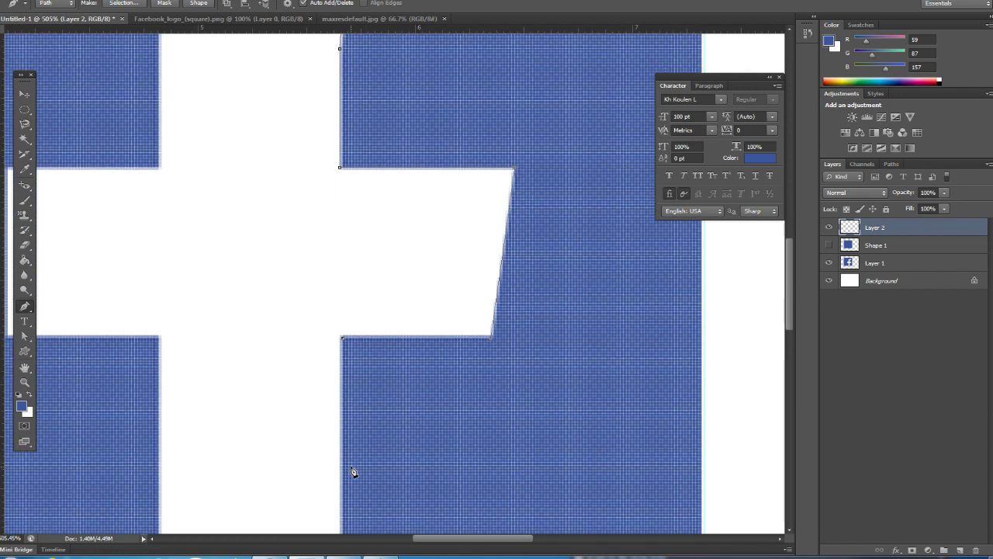
scroll(345, 454, "down", 2)
scroll(345, 454, "down", 2)
scroll(346, 456, "down", 2)
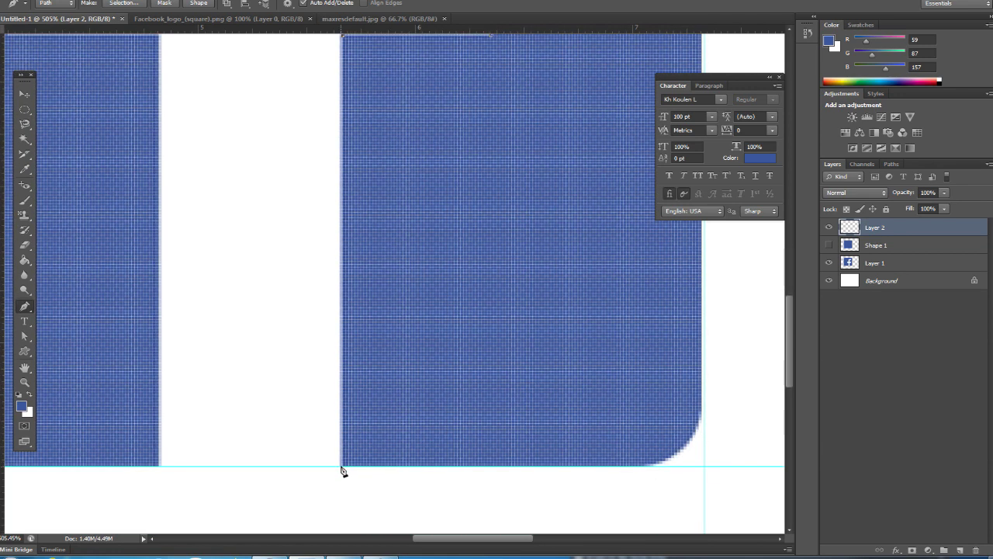
left_click(158, 466)
scroll(233, 326, "down", 2)
scroll(375, 277, "up", 1)
scroll(217, 266, "up", 2)
scroll(215, 288, "up", 1)
scroll(163, 193, "up", 2)
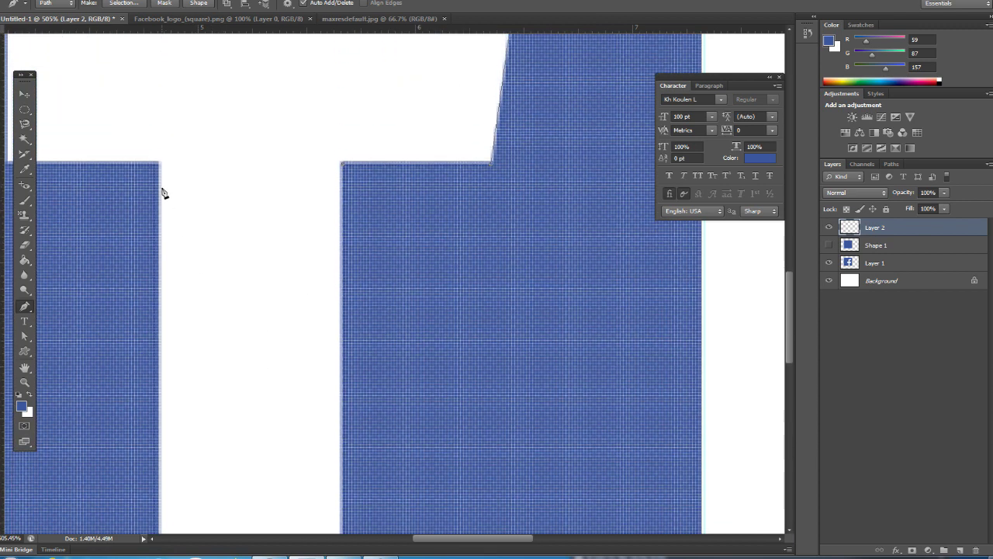
left_click(158, 164)
Add anchors at the crossbar's top-left corner, its stem junction, and where the stem starts curving
left_click_drag(244, 201, 501, 205)
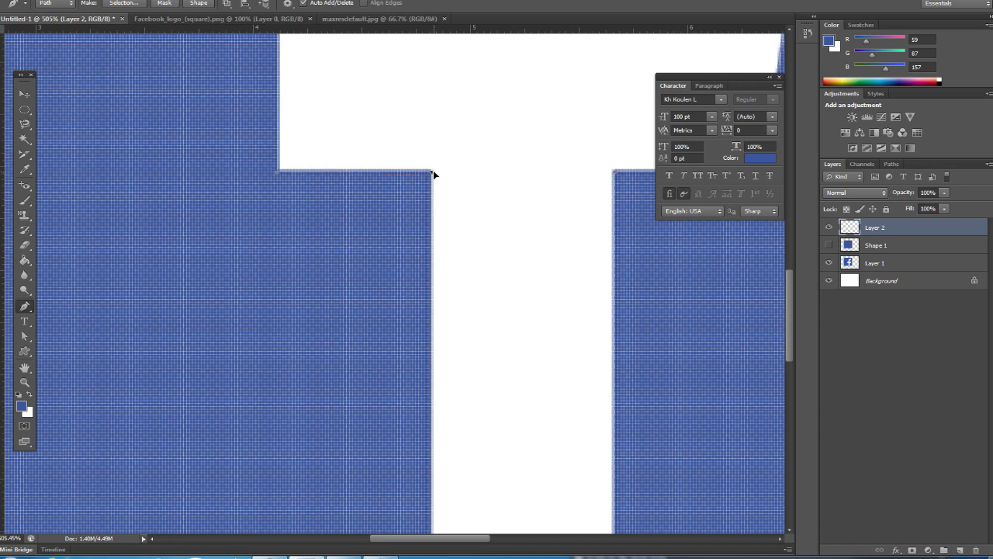
scroll(434, 173, "up", 1)
scroll(427, 164, "up", 2)
scroll(452, 215, "up", 2)
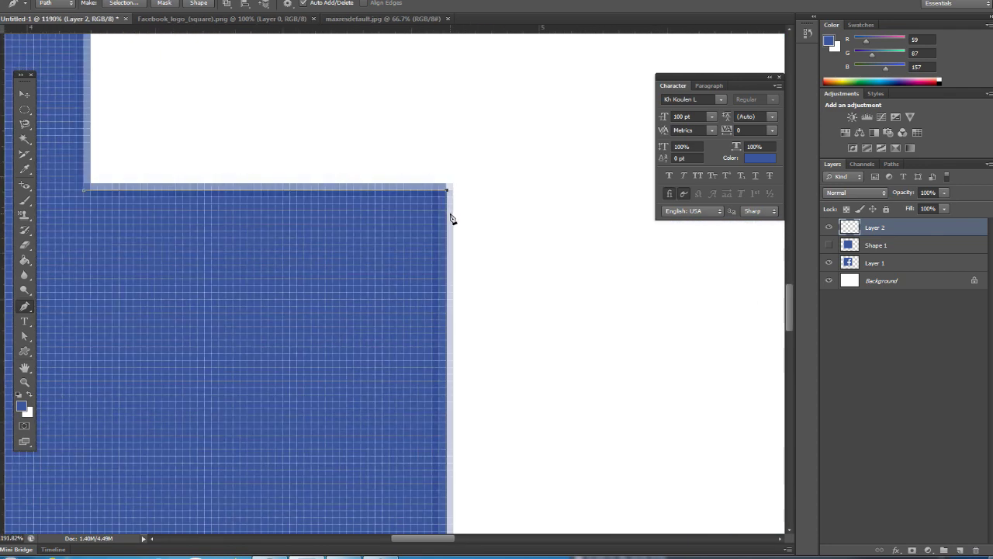
scroll(330, 218, "up", 2)
scroll(338, 233, "down", 1)
scroll(341, 249, "down", 5)
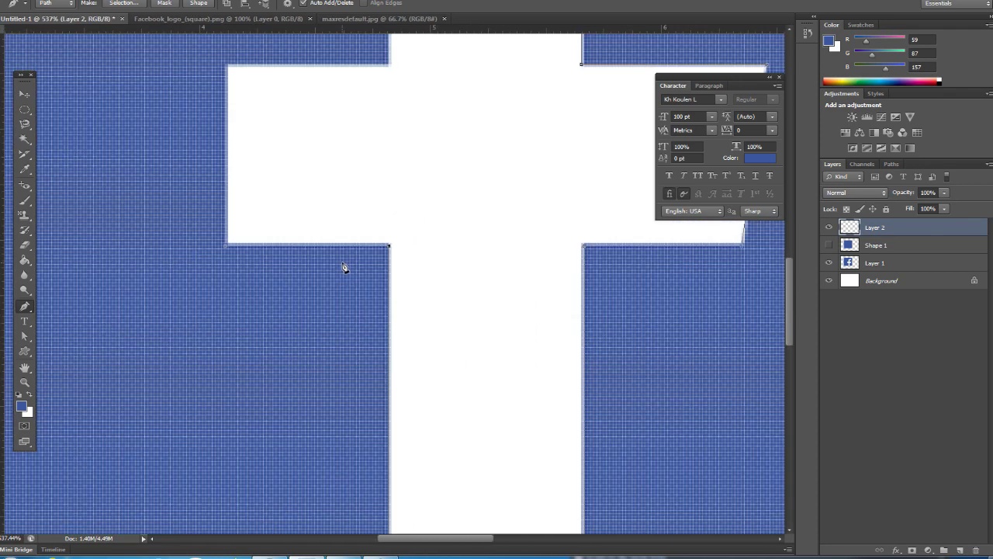
left_click_drag(401, 173, 496, 434)
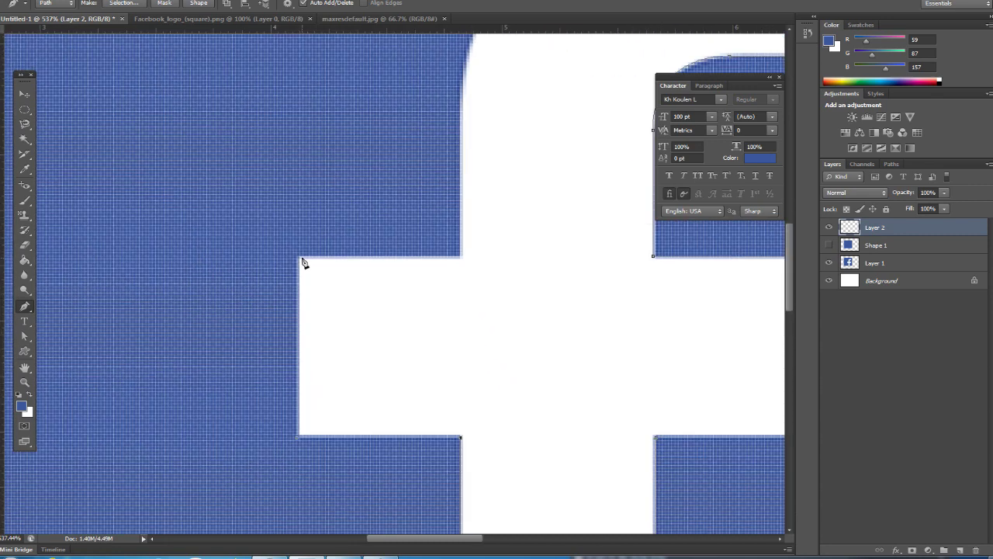
scroll(299, 262, "up", 2)
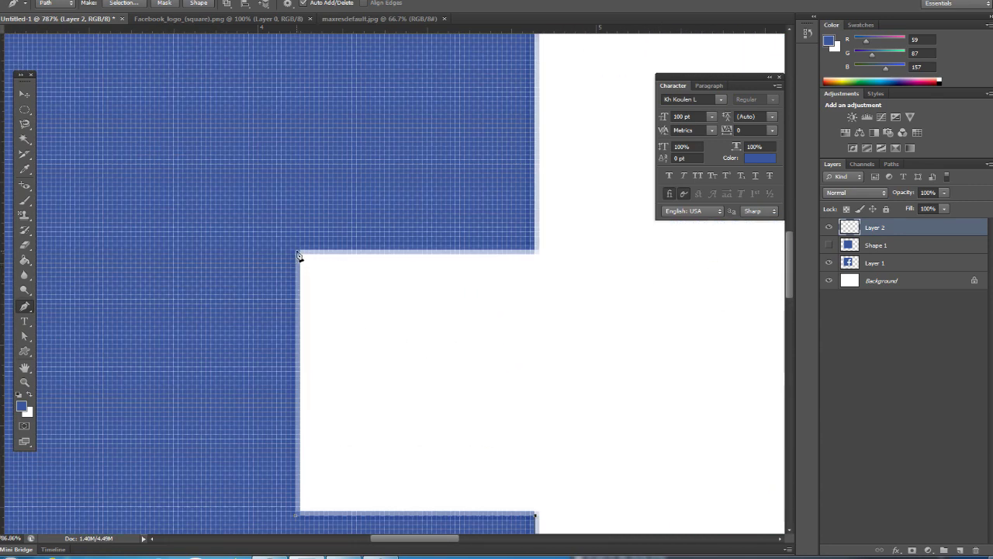
left_click(297, 251)
left_click(534, 253)
left_click_drag(582, 220, 454, 448)
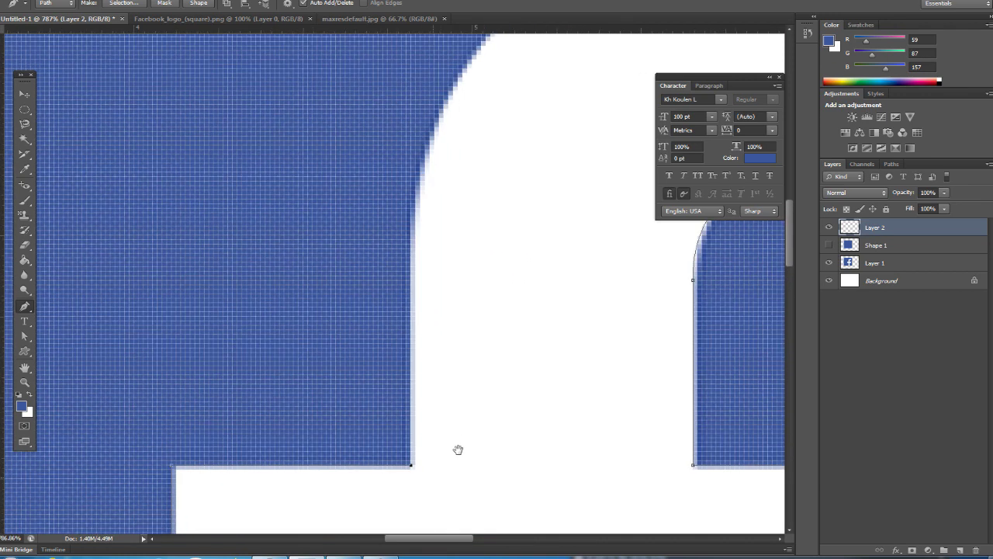
left_click(409, 239)
scroll(430, 261, "down", 2)
scroll(437, 295, "down", 2)
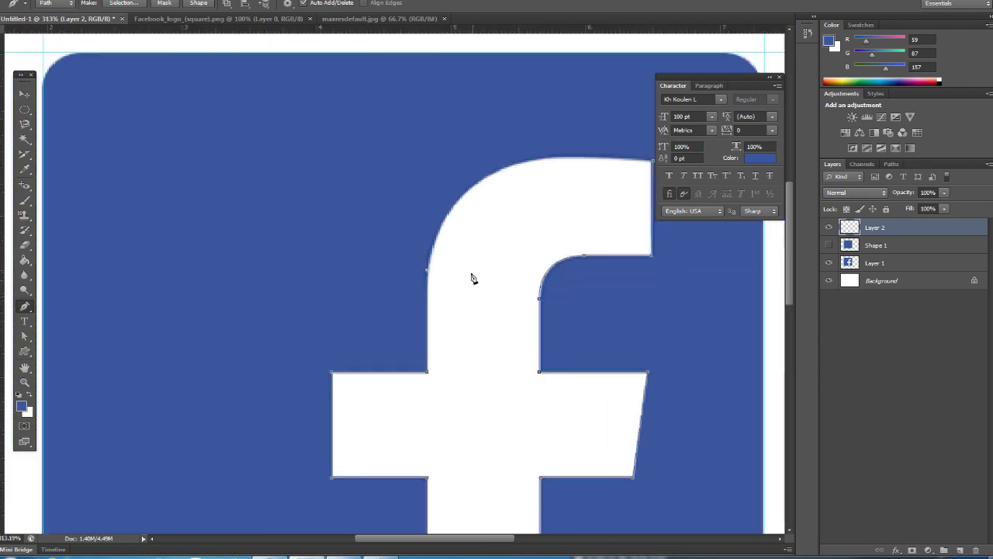
scroll(472, 277, "down", 1)
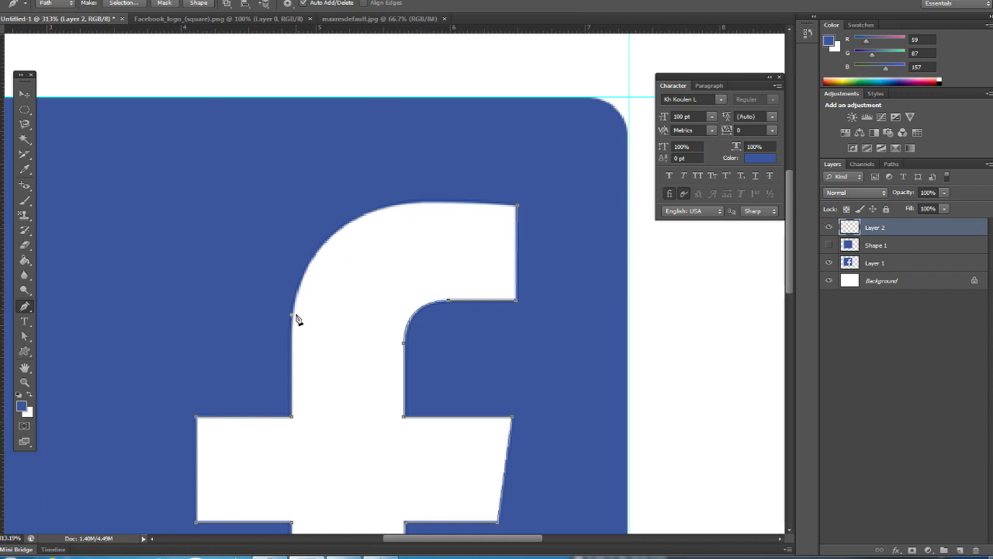
Bend the path along the f's curved top, close it, fine-tune the curve, and fit on screen
left_click(417, 205)
left_click_drag(417, 205, 541, 197)
left_click_drag(541, 196, 541, 198)
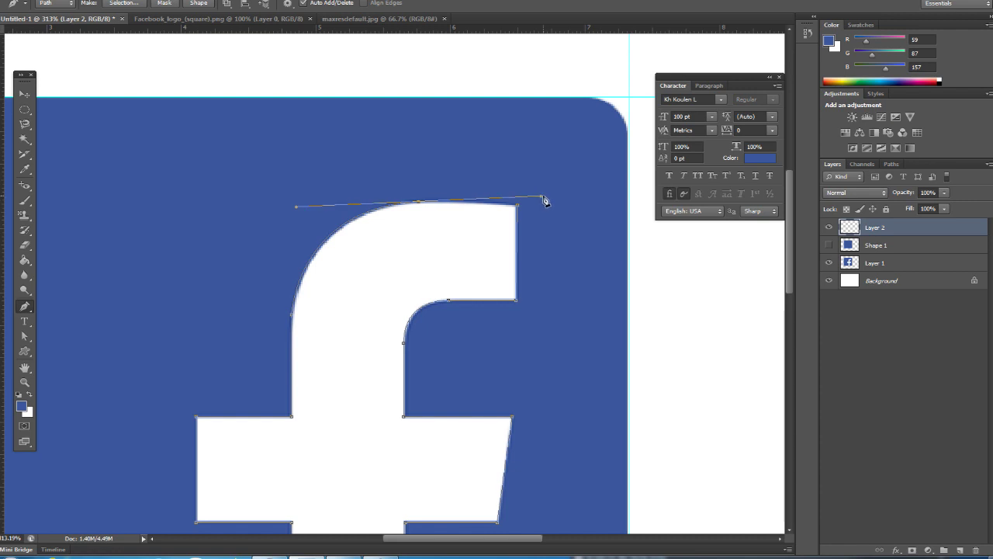
left_click(518, 208)
left_click_drag(523, 213, 545, 204)
left_click_drag(542, 197, 542, 198)
left_click_drag(542, 199, 480, 206)
left_click(519, 208)
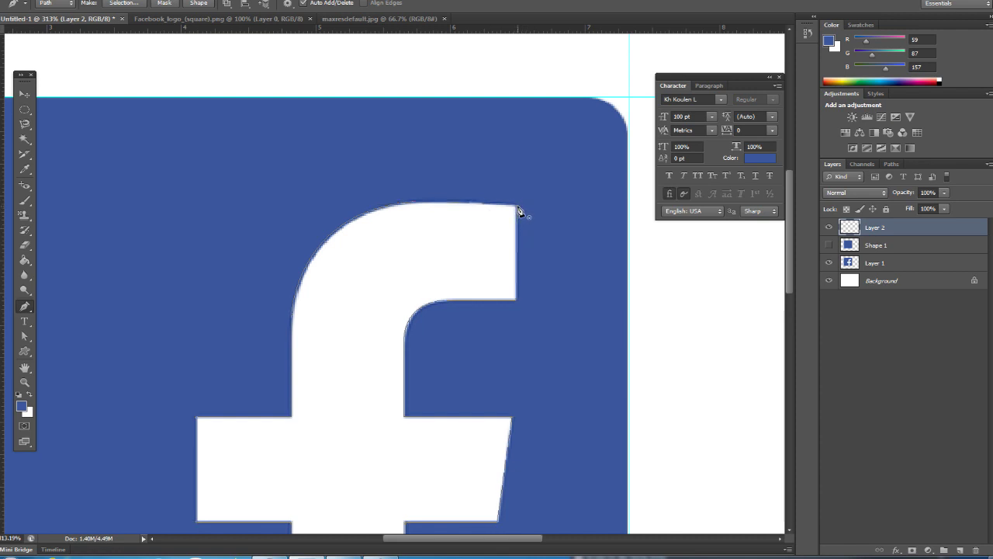
key("ctrl+0")
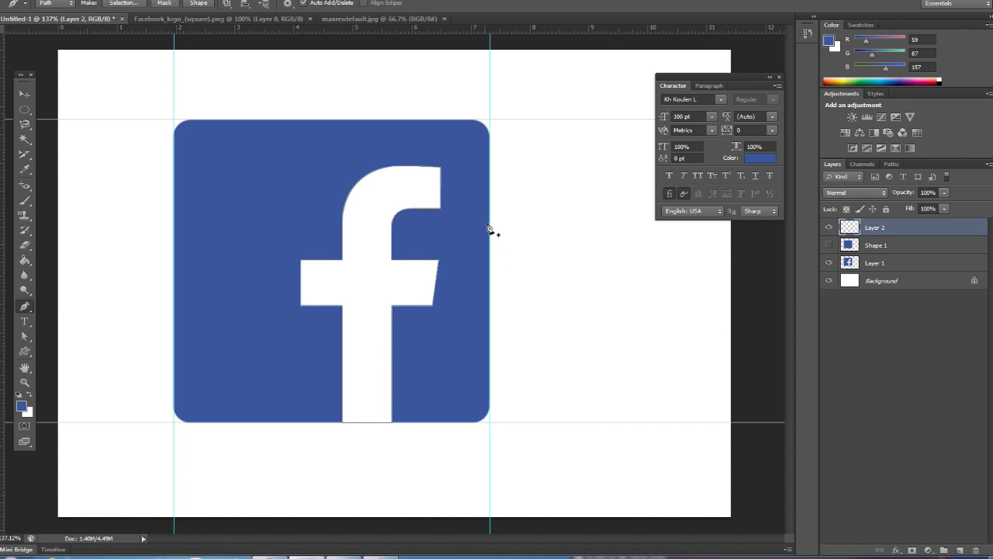
Convert the f-shaped pen path into a selection with Make Selection
right_click(399, 199)
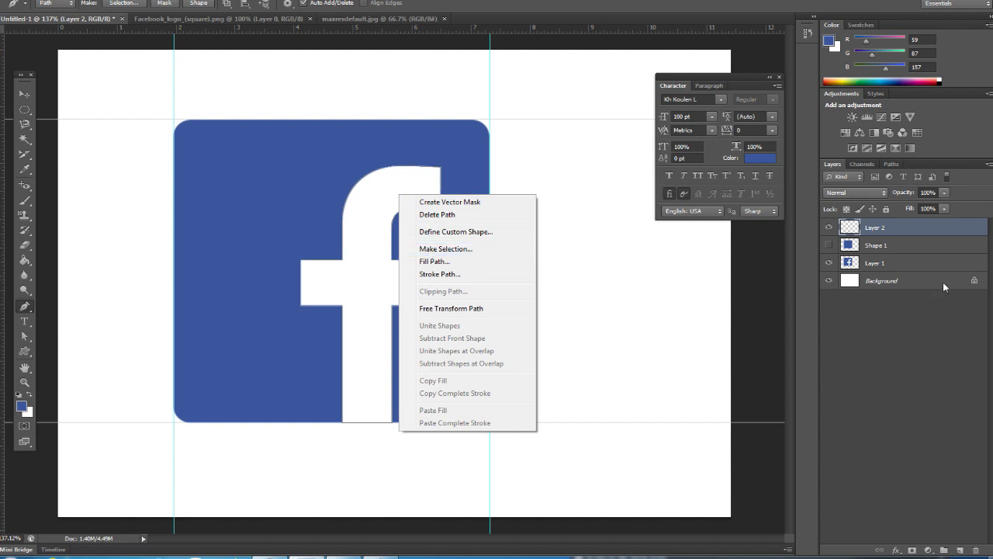
left_click(425, 248)
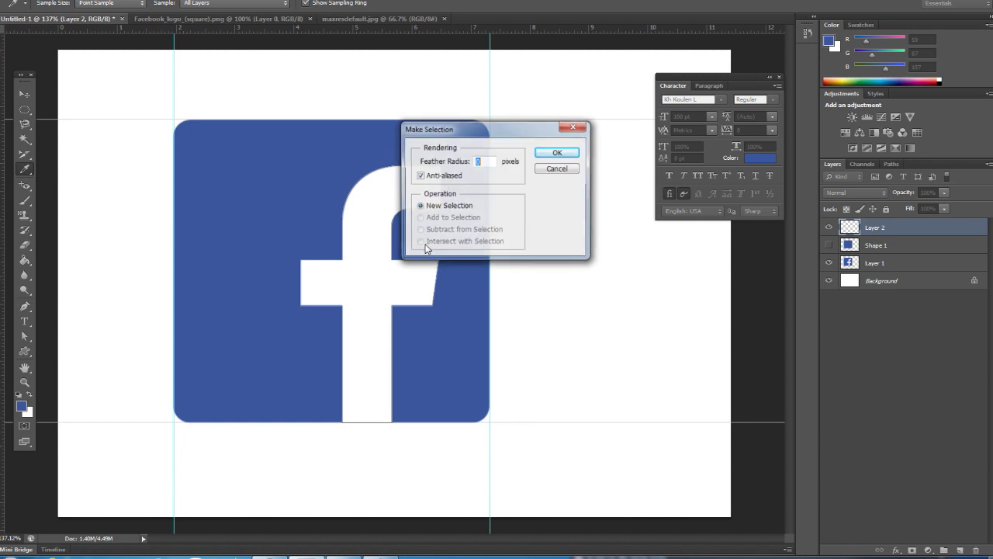
left_click(559, 153)
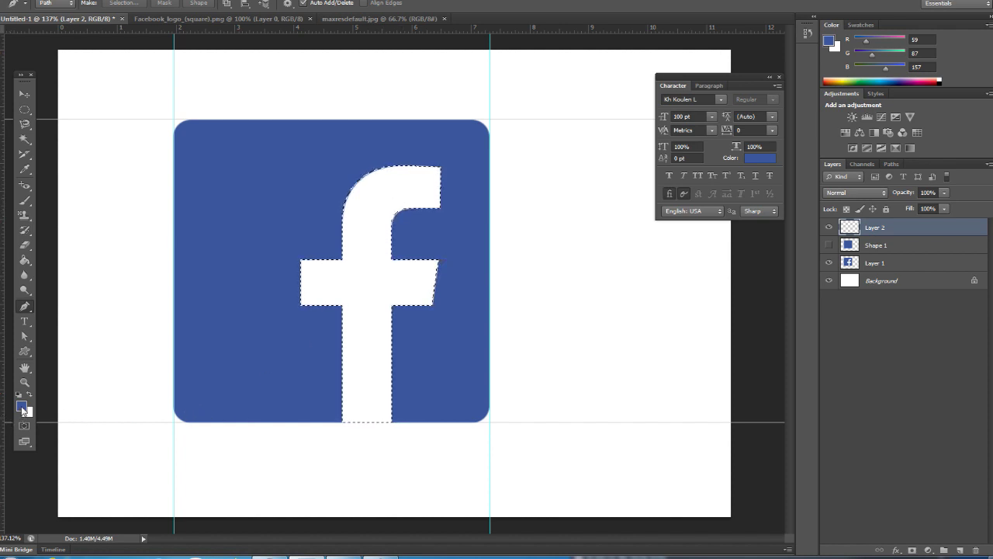
Set the foreground colour to white sampled from the f for filling Layer 2
key("i")
left_click(22, 407)
left_click_drag(597, 189, 504, 126)
left_click(378, 282)
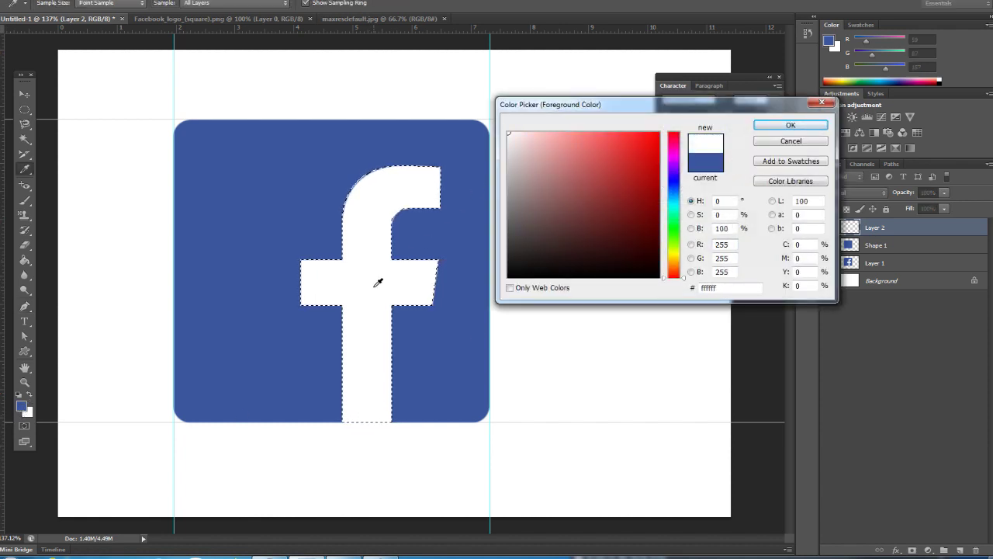
left_click(812, 124)
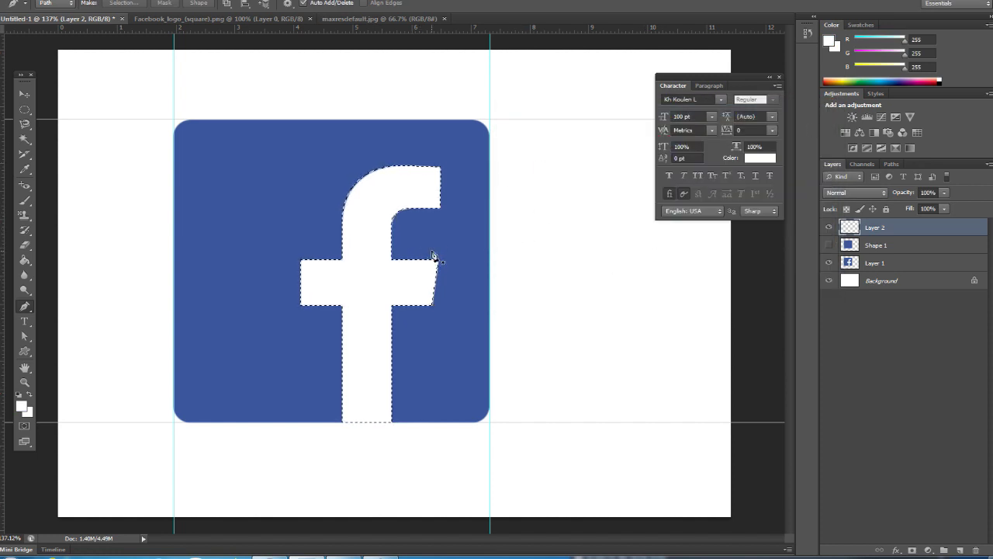
left_click(26, 263)
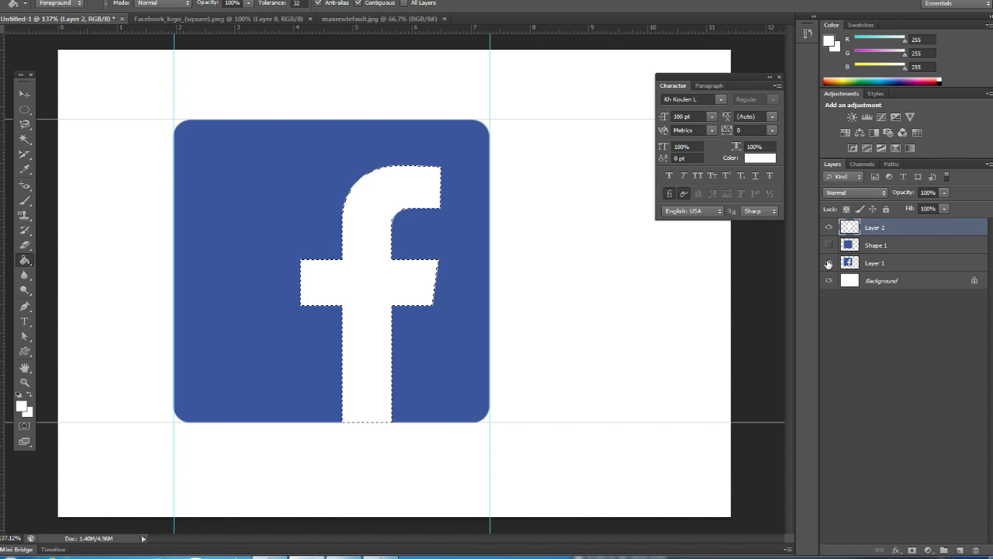
Hide Layer 1, clear the selection, and show the blue Shape 1 square
left_click(829, 264)
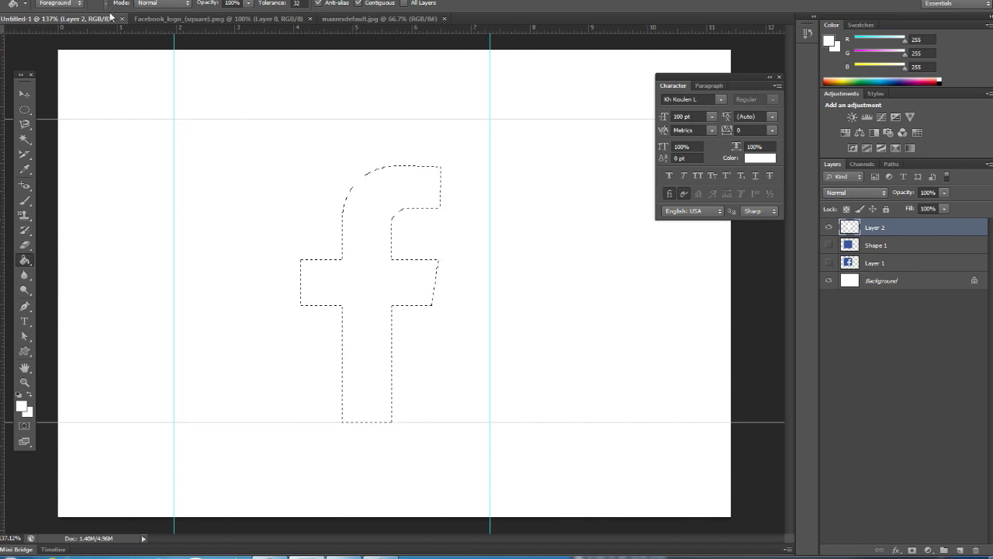
left_click(159, 0)
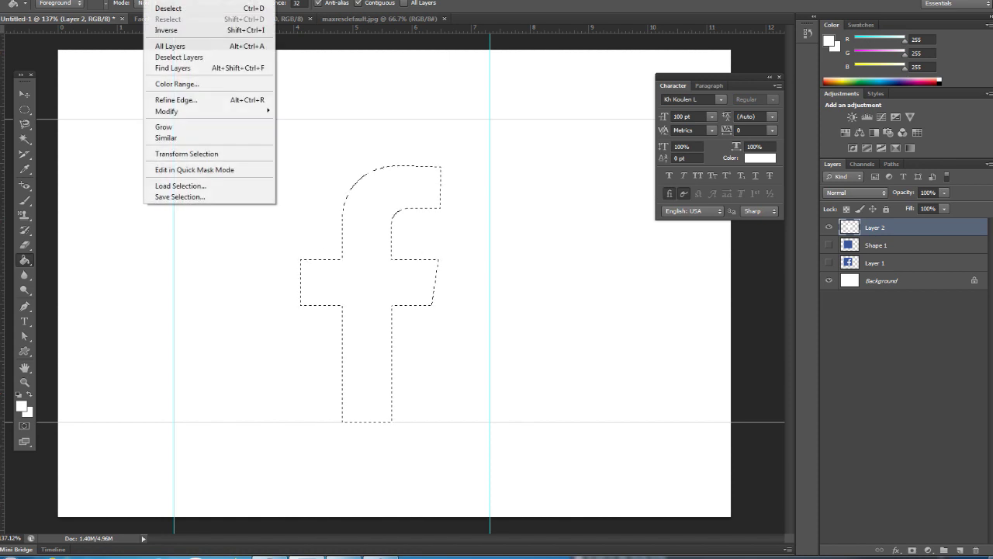
left_click(180, 12)
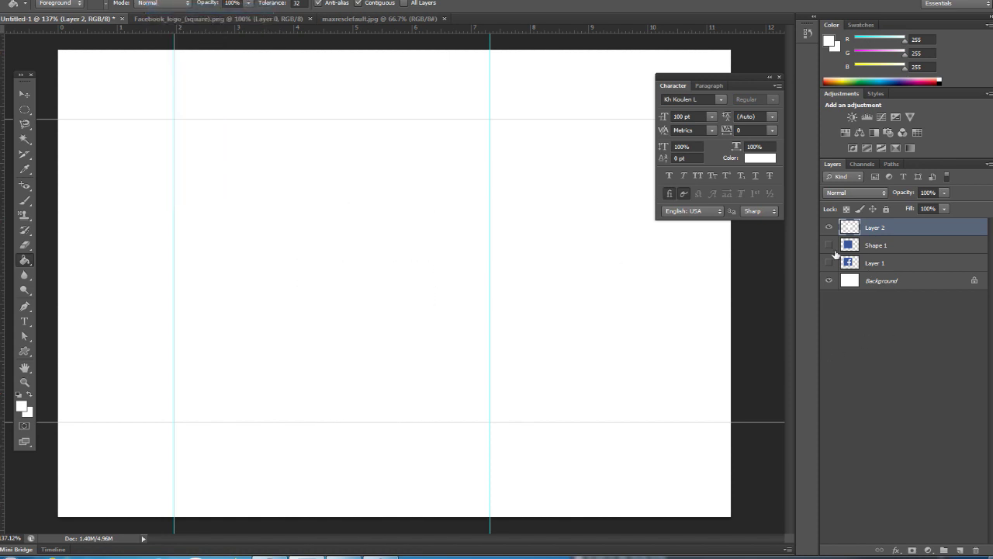
left_click(829, 245)
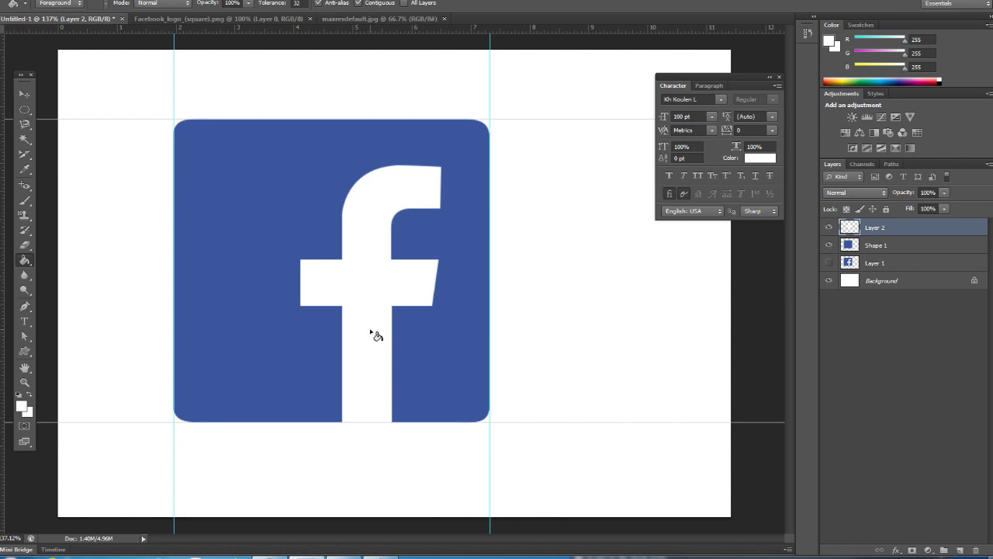
key("v")
left_click_drag(363, 274, 279, 250)
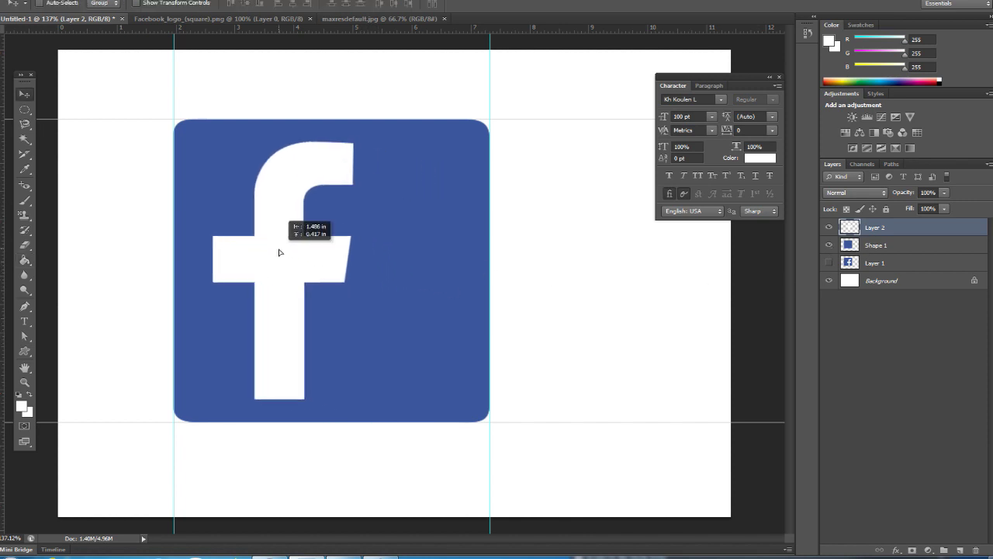
key("ctrl+z")
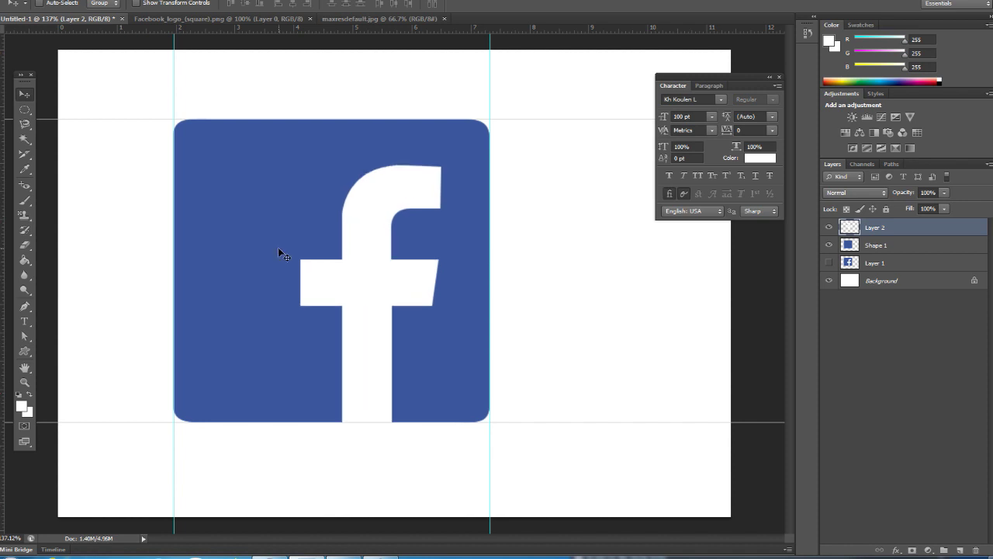
left_click(853, 247)
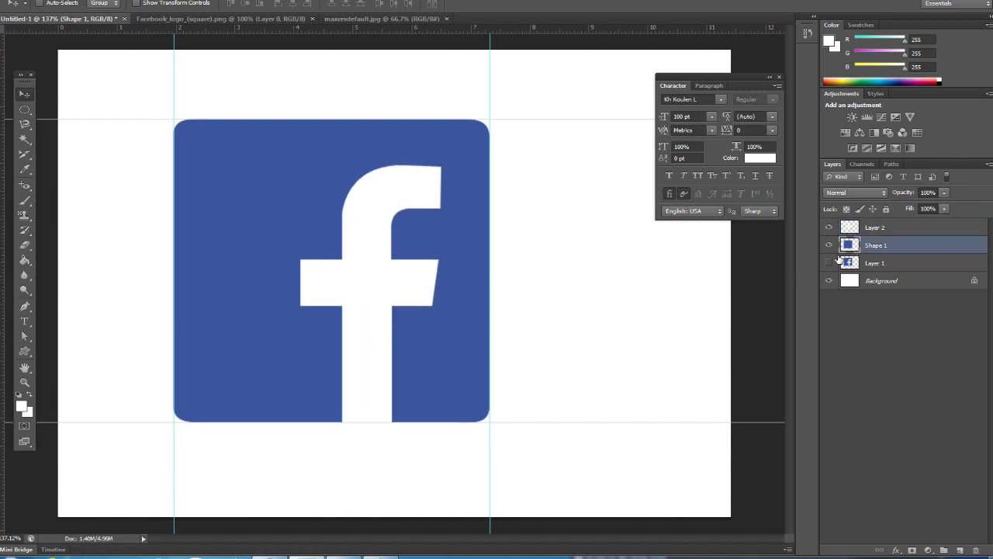
left_click_drag(288, 243, 226, 178)
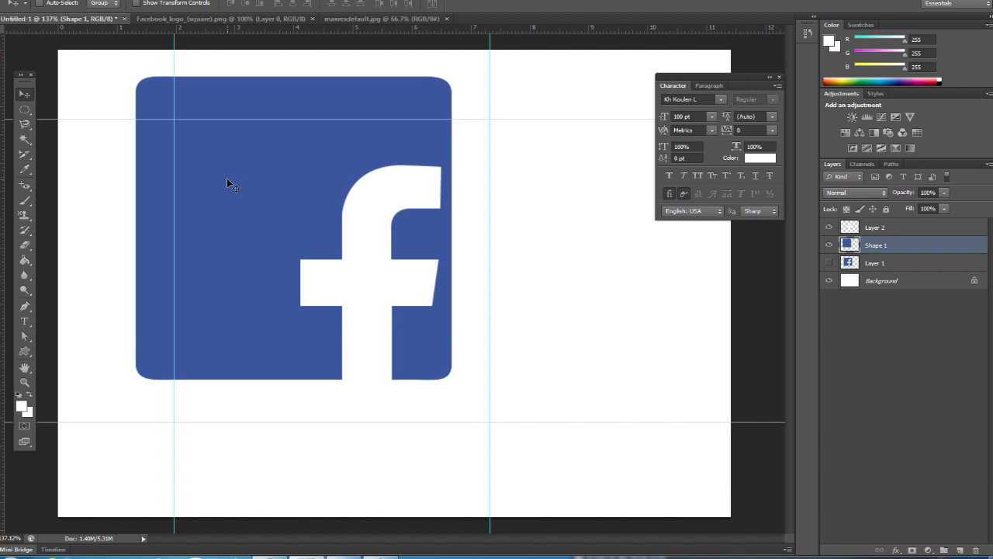
key("ctrl+z")
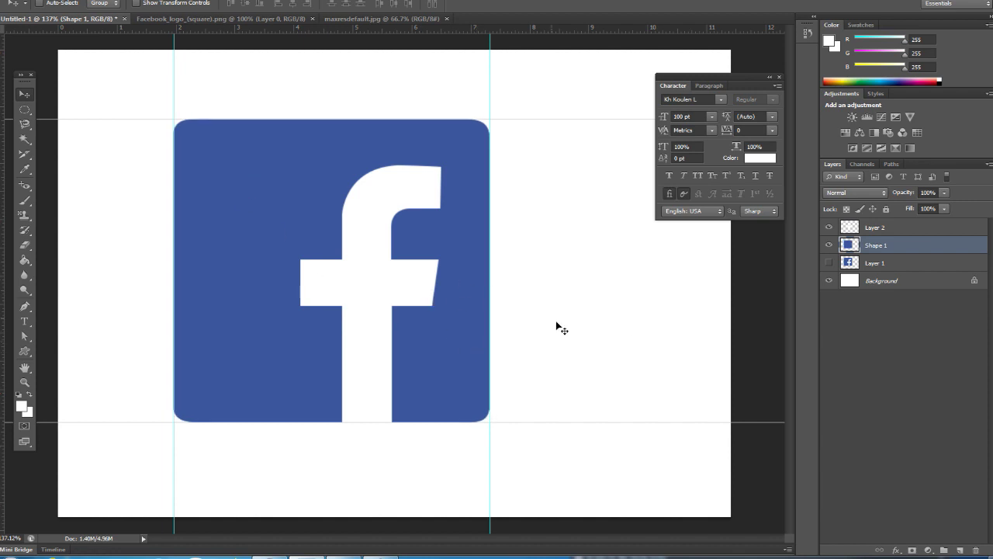
Select Layer 2 and Shape 1 together in the Layers panel
left_click(889, 229)
left_click(885, 246)
left_click(890, 229)
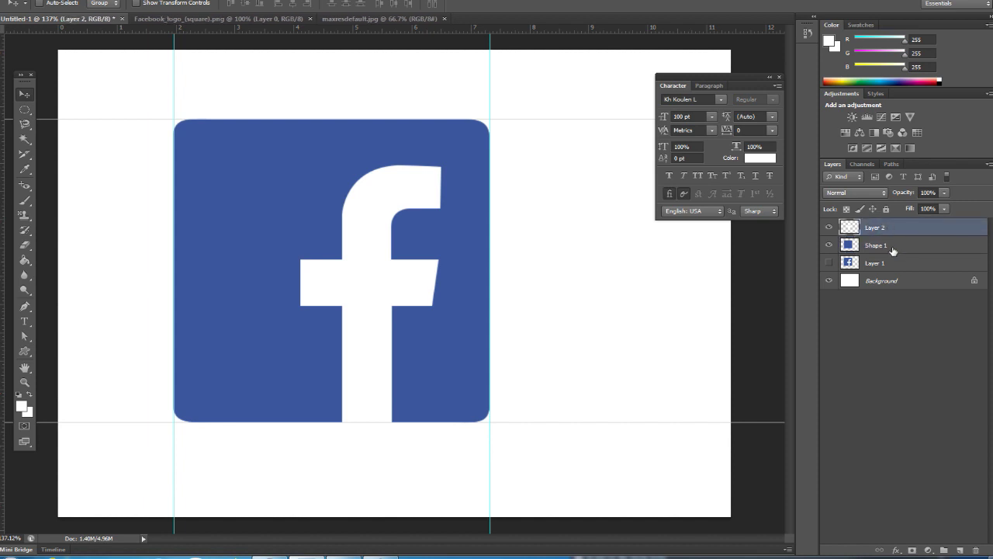
left_click(892, 246)
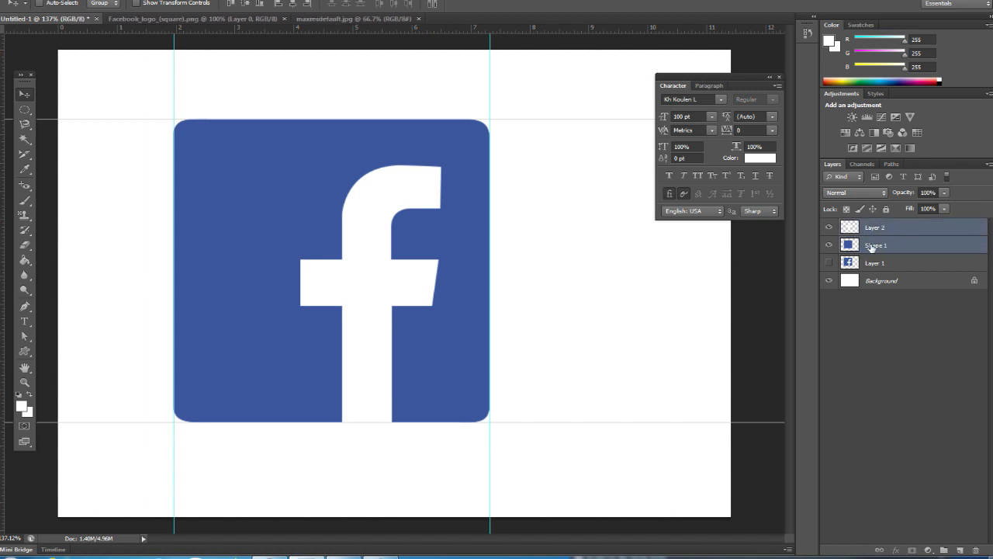
left_click(892, 246)
left_click(903, 231)
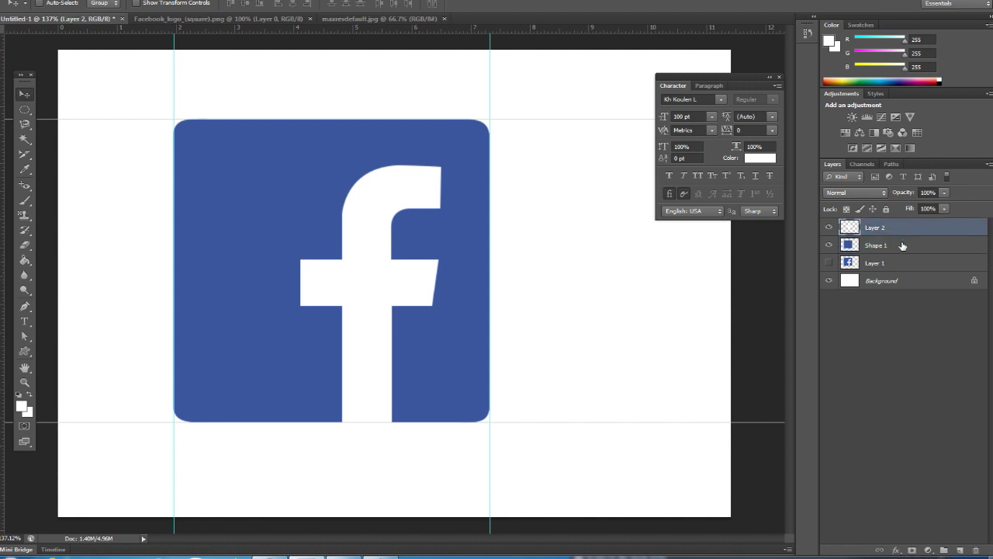
left_click(903, 233, "shift")
right_click(903, 233)
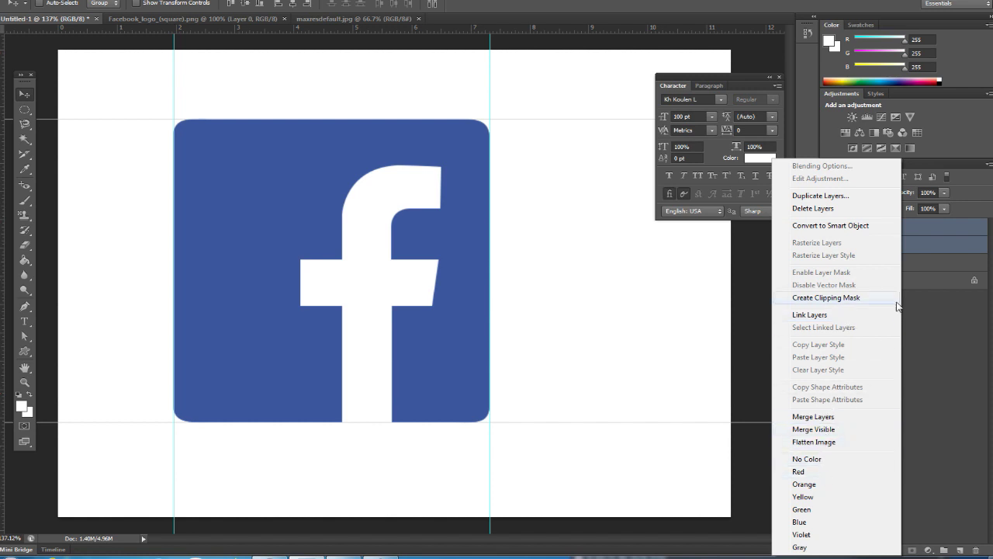
left_click(933, 236)
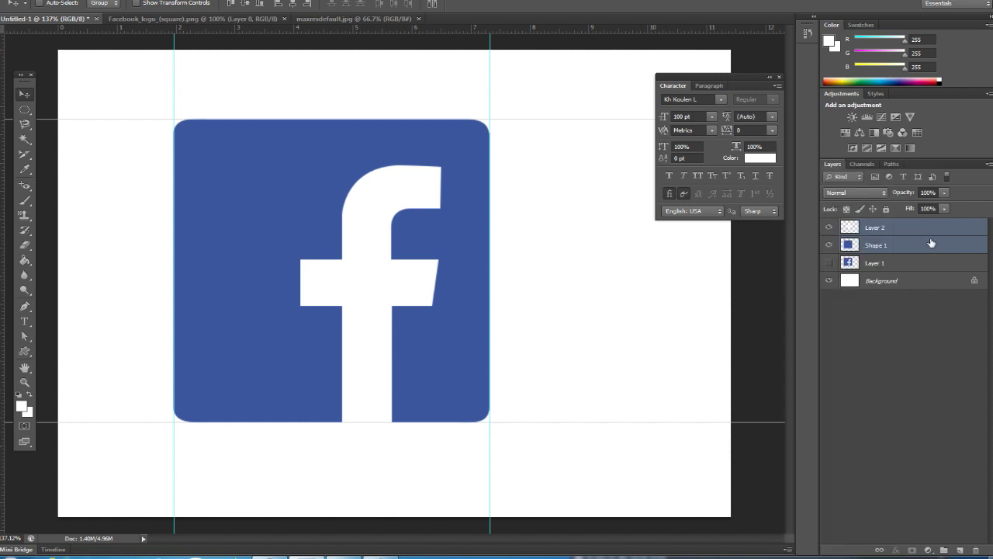
Create the new layer group Group 1, undoing an empty first attempt
left_click(944, 550)
left_click(872, 244)
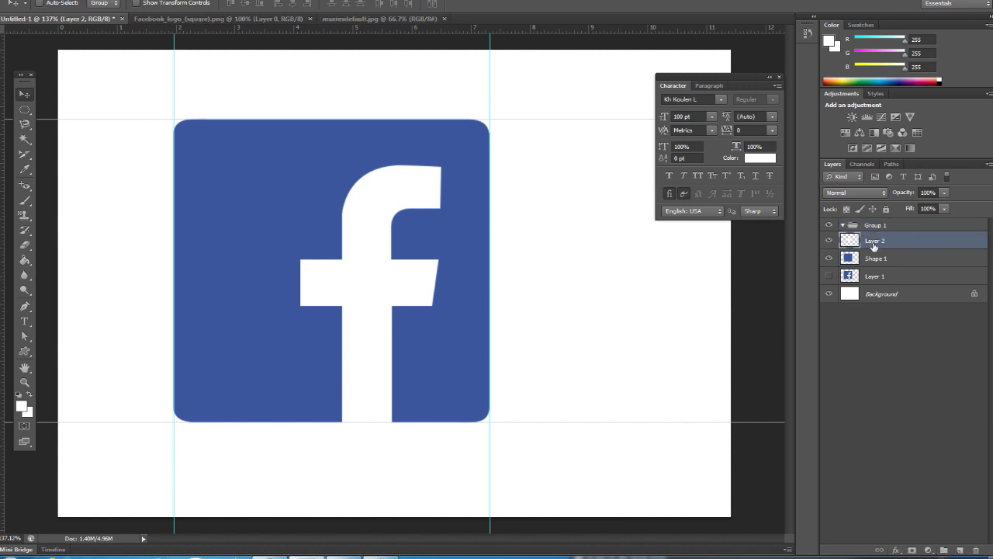
key("ctrl+z")
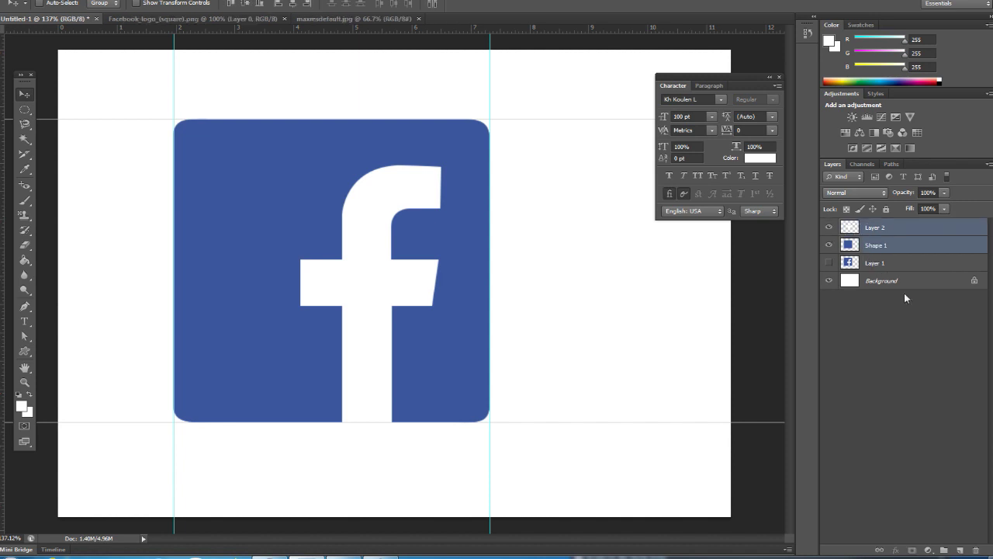
left_click(914, 247)
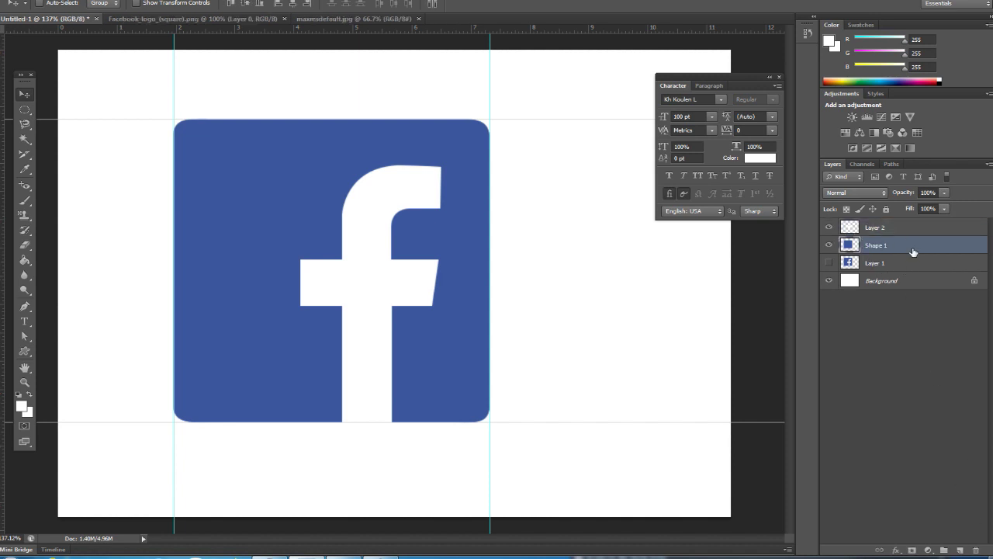
left_click(913, 233, "shift")
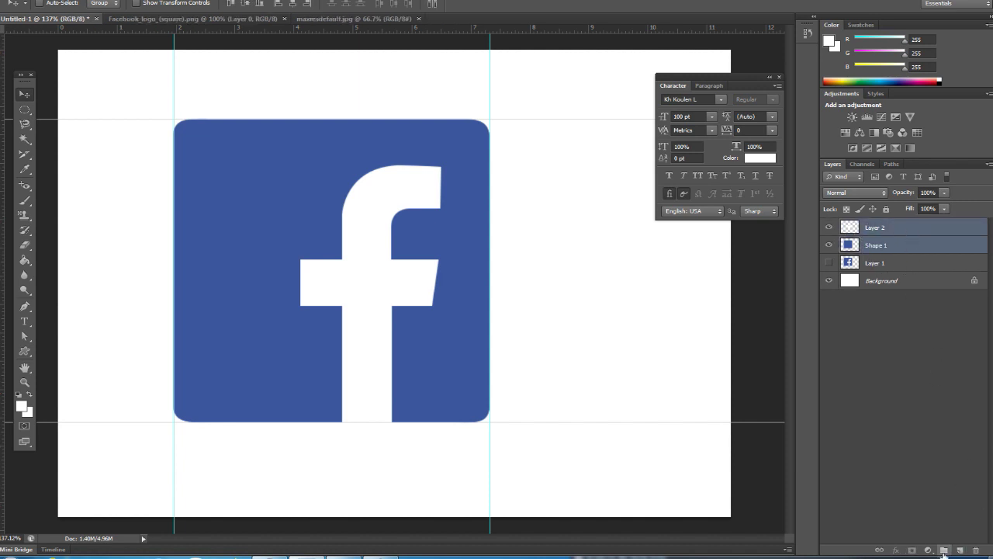
left_click(944, 550)
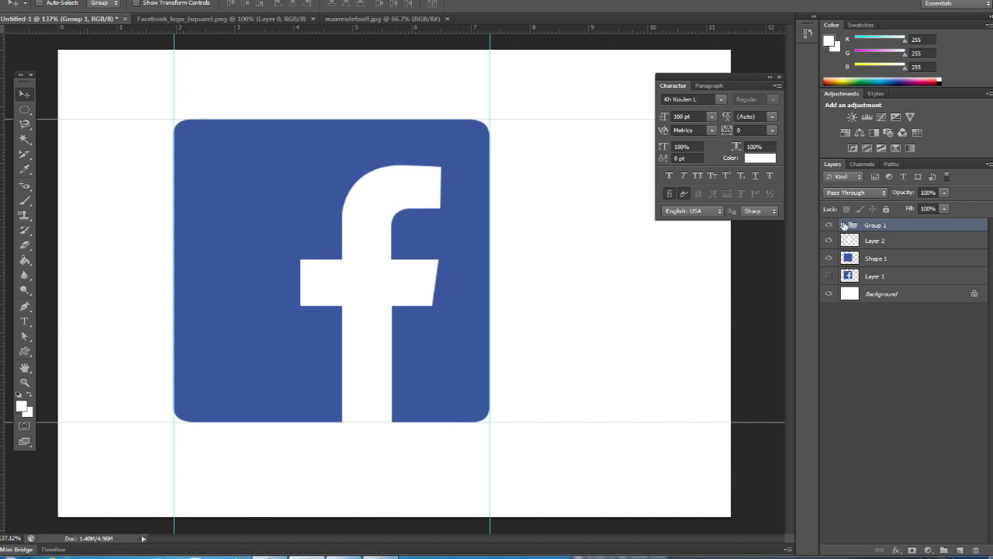
Move Layer 2 and Shape 1 into Group 1, check its visibility, and collapse it
left_click(844, 224)
left_click(866, 242)
left_click(876, 259)
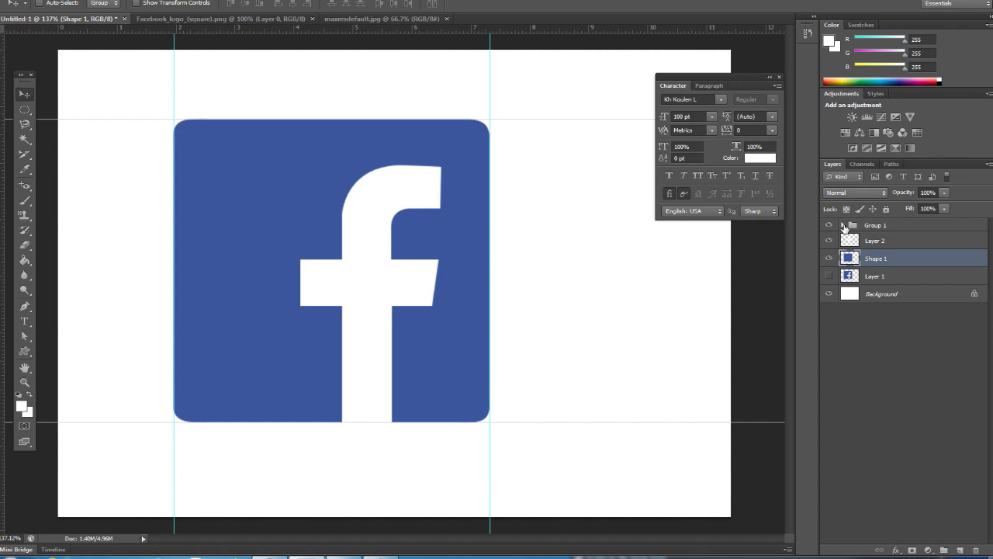
left_click(879, 242)
left_click(889, 259, "ctrl")
left_click_drag(890, 259, 877, 227)
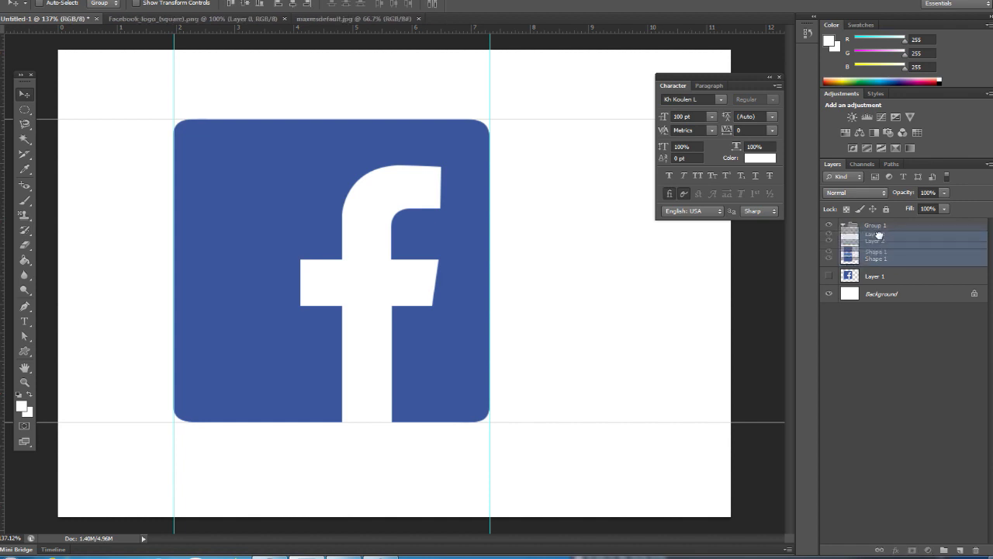
left_click(829, 225)
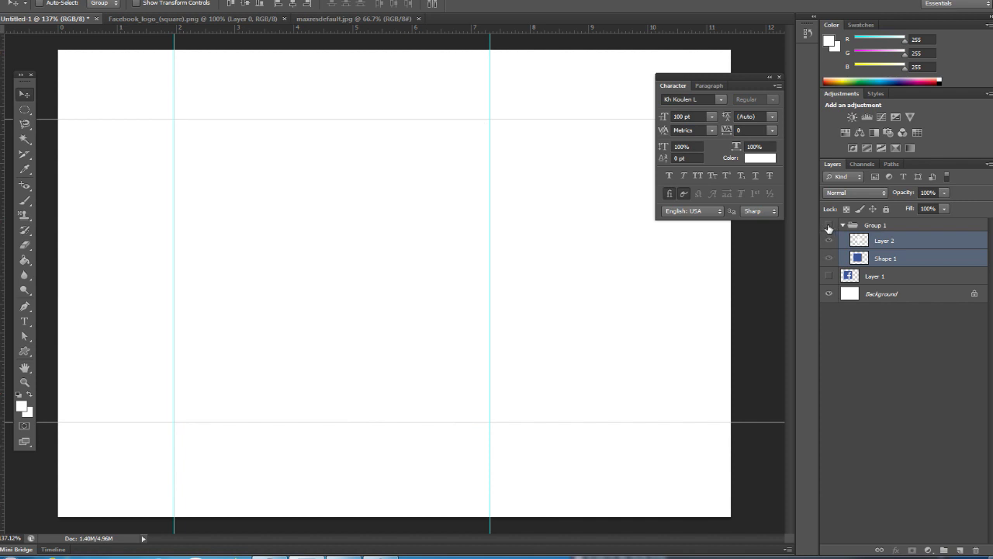
left_click(830, 225)
left_click(869, 226)
Rename Group 1 to 'Facebook Logo'
double_click(869, 226)
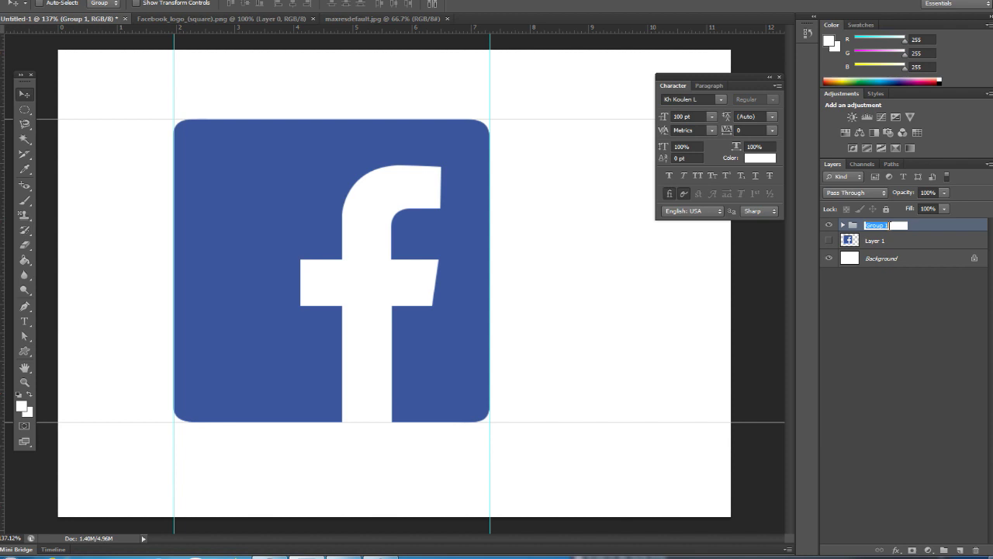
type("Facebook Lo")
type("go")
key("Return")
left_click(864, 299)
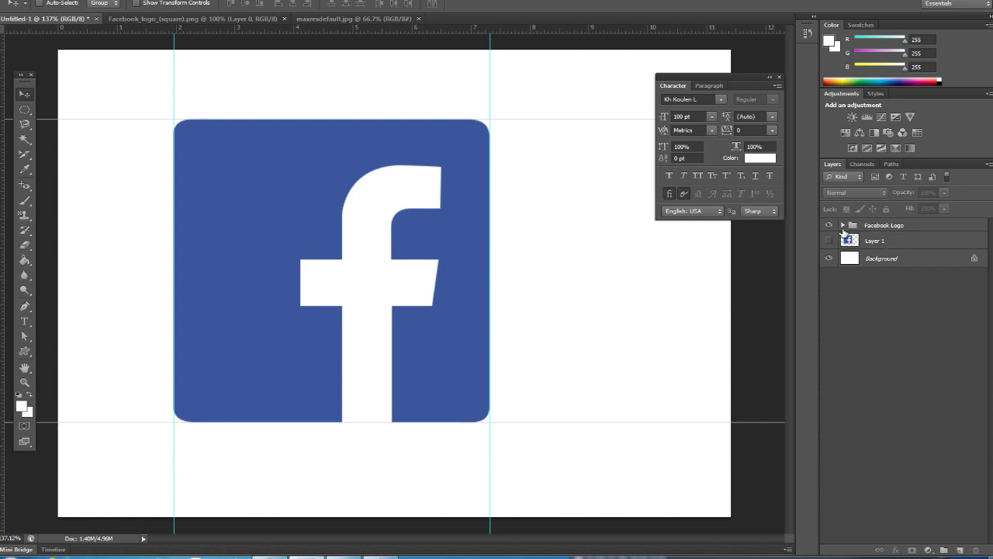
Toggle Facebook Logo and Layer 1 visibility to compare the traced logo with the original
left_click(829, 225)
left_click(829, 241)
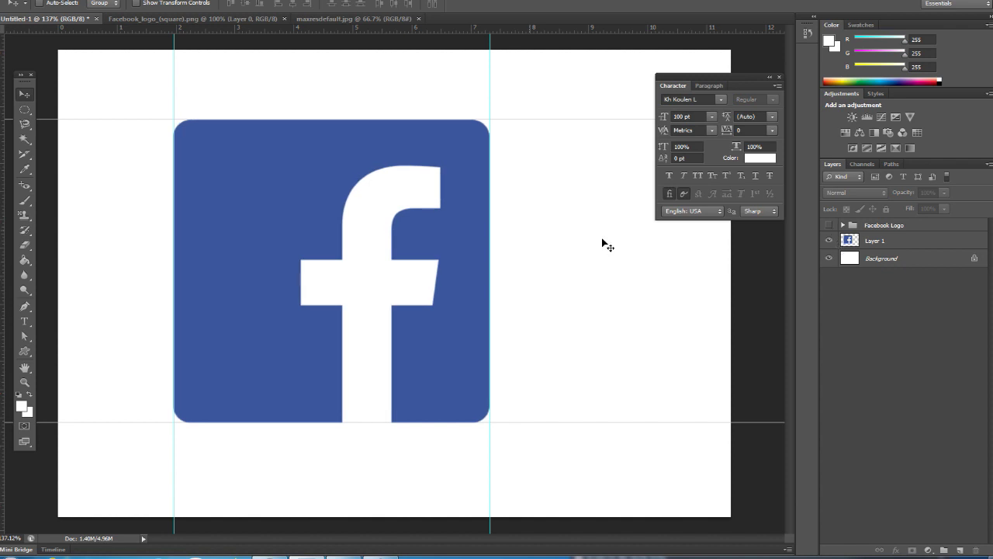
left_click(829, 225)
left_click(829, 225)
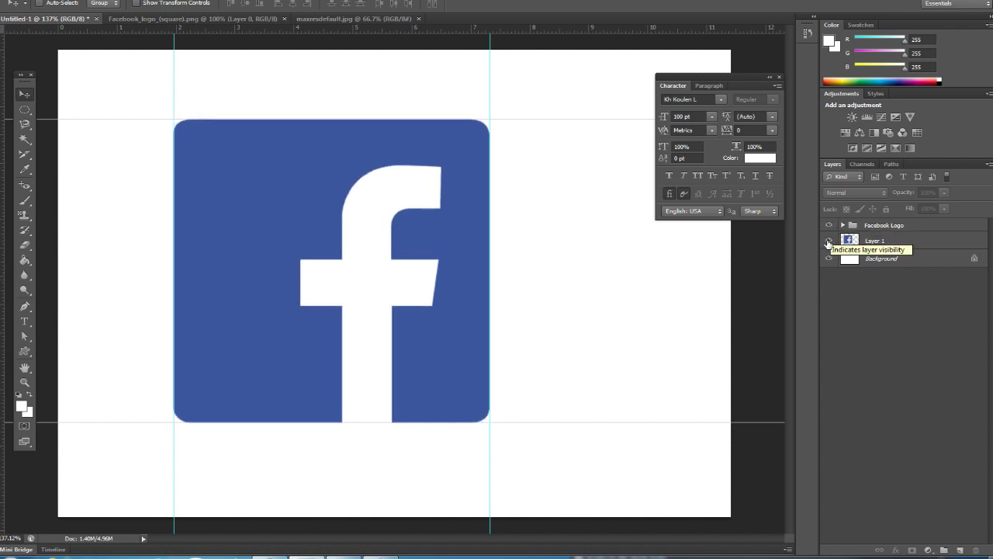
left_click(829, 225)
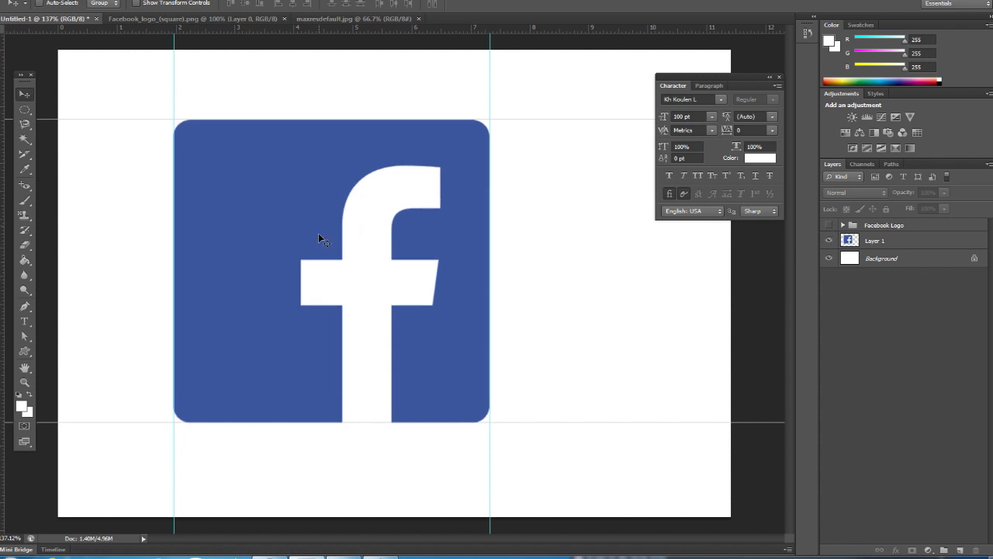
scroll(318, 233, "up", 1)
scroll(336, 179, "up", 2)
scroll(399, 178, "up", 2)
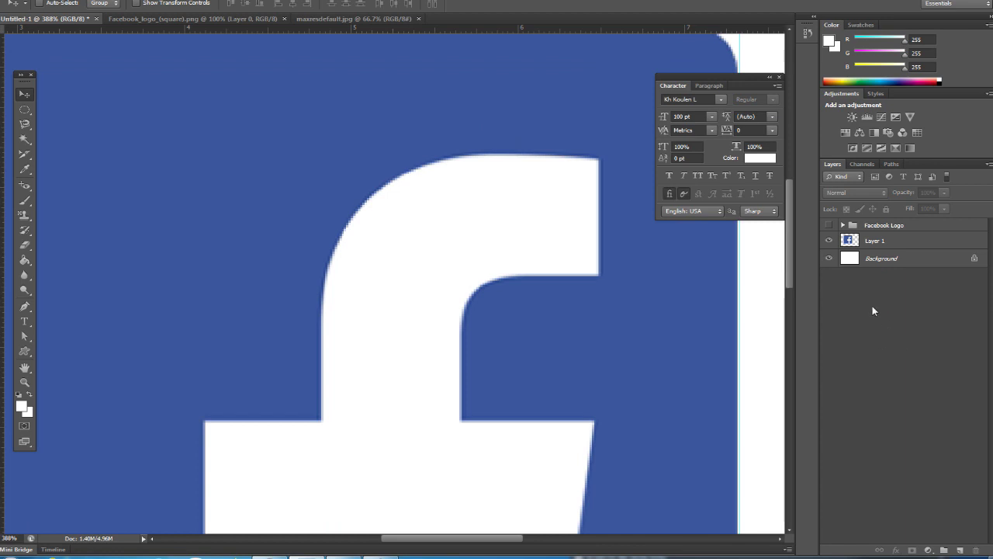
Hide the original Layer 1 and leave the Facebook Logo group visible
left_click(829, 241)
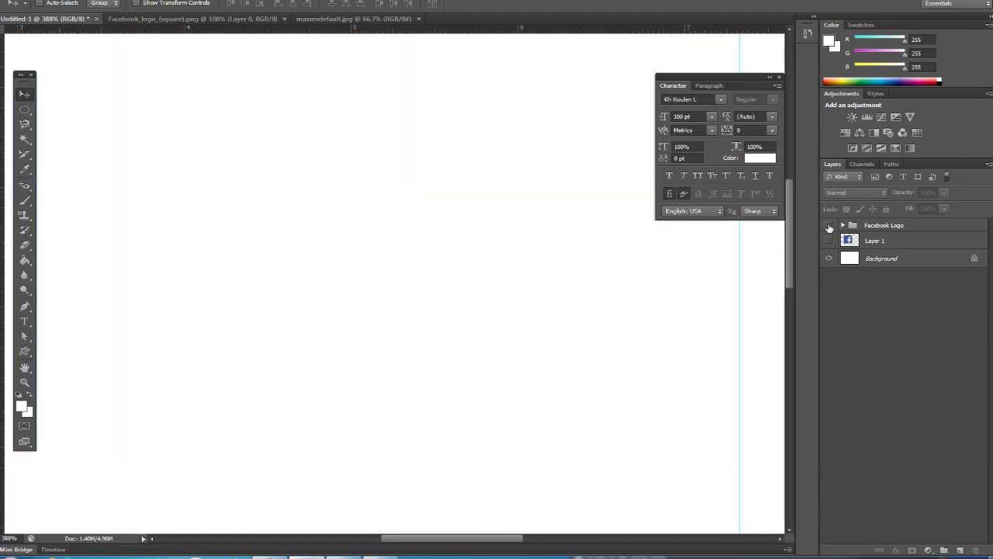
left_click(829, 236)
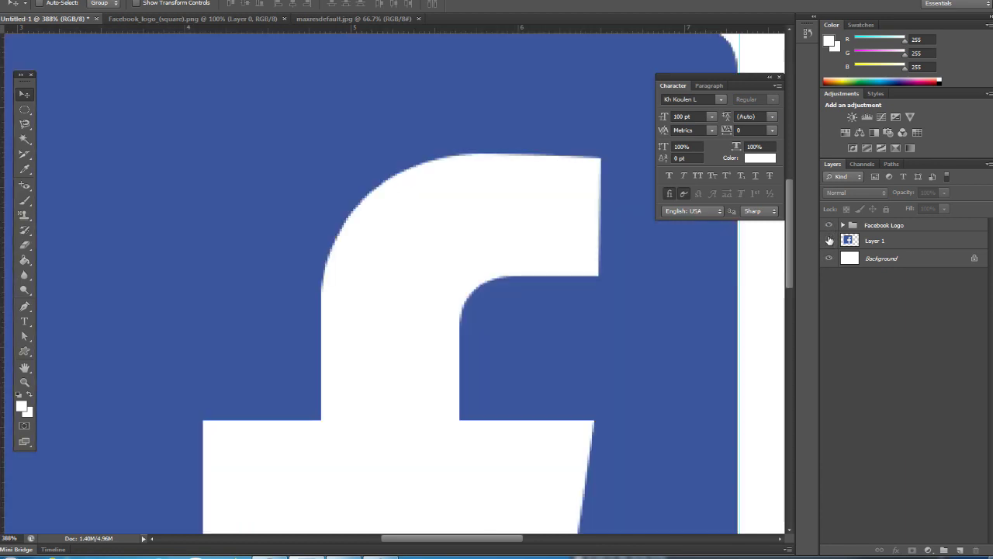
left_click(829, 226)
left_click(828, 225)
left_click(830, 242)
left_click(829, 225)
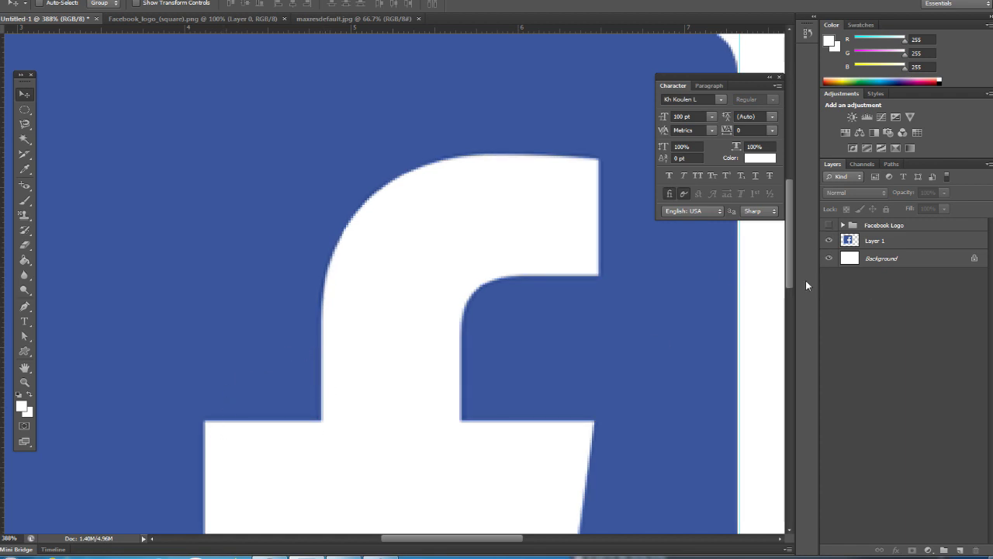
left_click(829, 225)
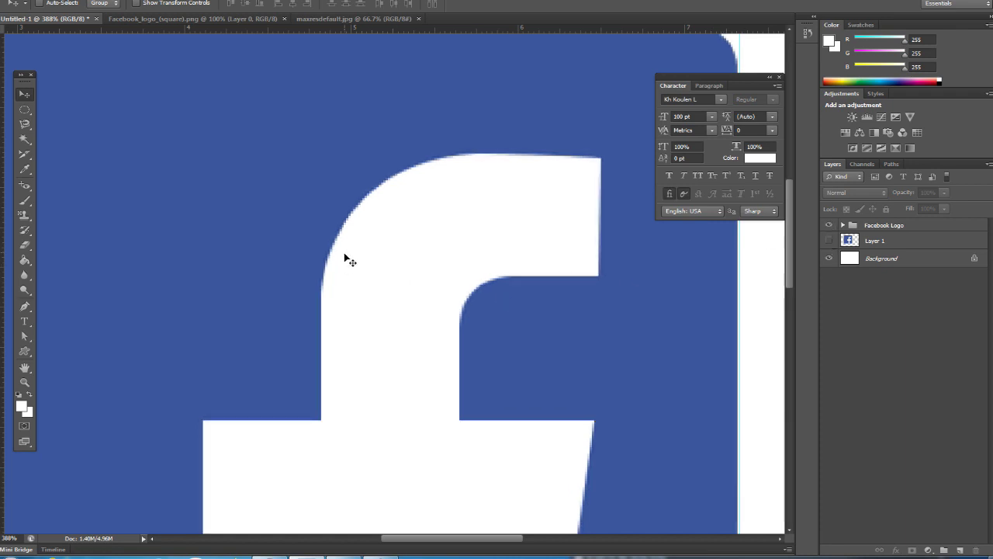
scroll(343, 252, "down", 3)
scroll(355, 267, "down", 3)
scroll(373, 275, "down", 3)
left_click(416, 284)
Move the Facebook Logo group left and free-transform it to about 44% toward the lower-left
left_click(481, 197)
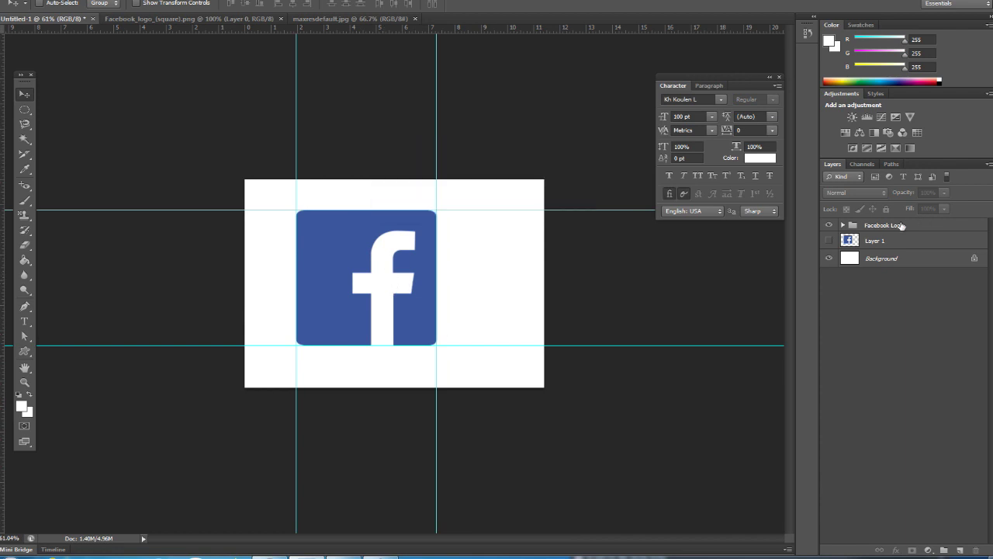
left_click(900, 225)
left_click_drag(336, 292, 307, 254)
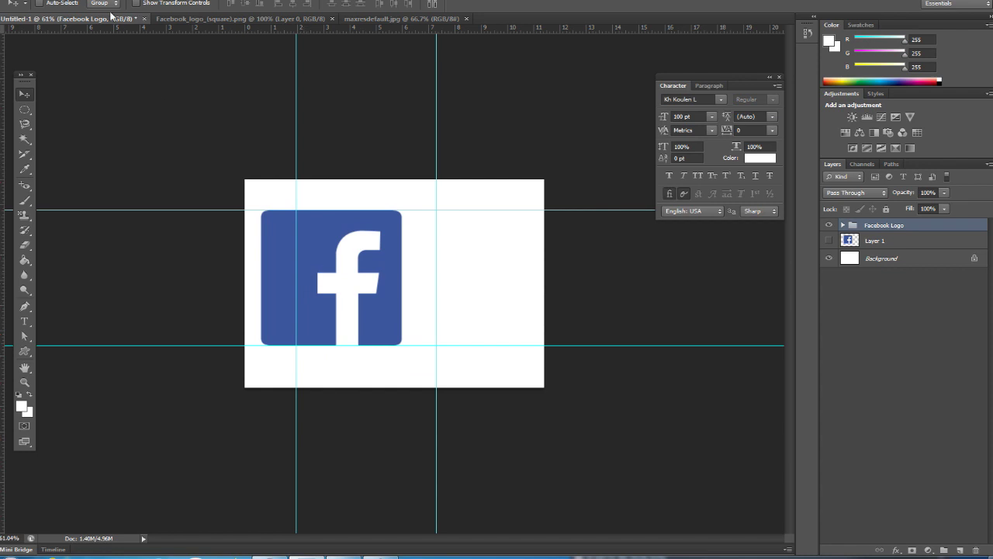
left_click(54, 0)
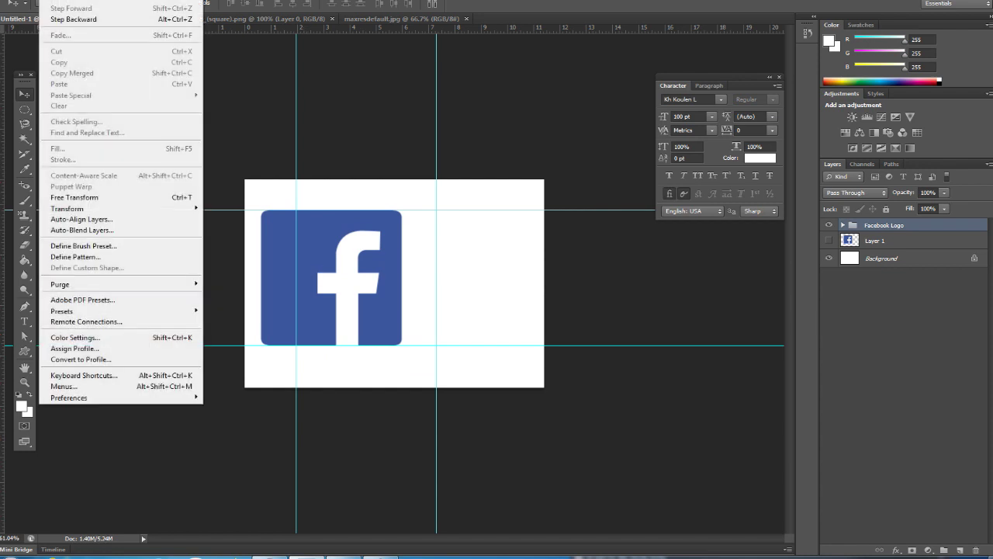
left_click(101, 198)
left_click_drag(406, 208, 329, 289)
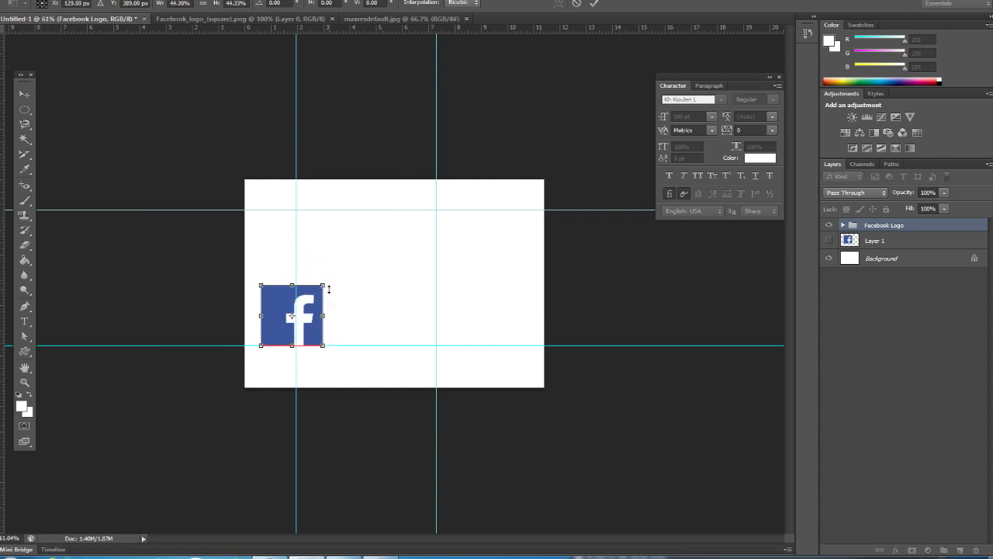
key("Return")
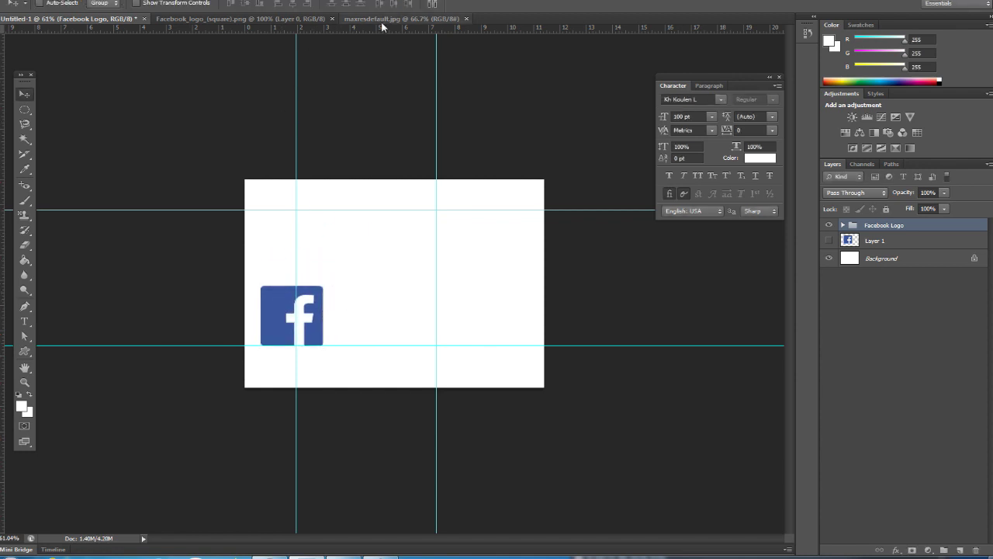
left_click(380, 18)
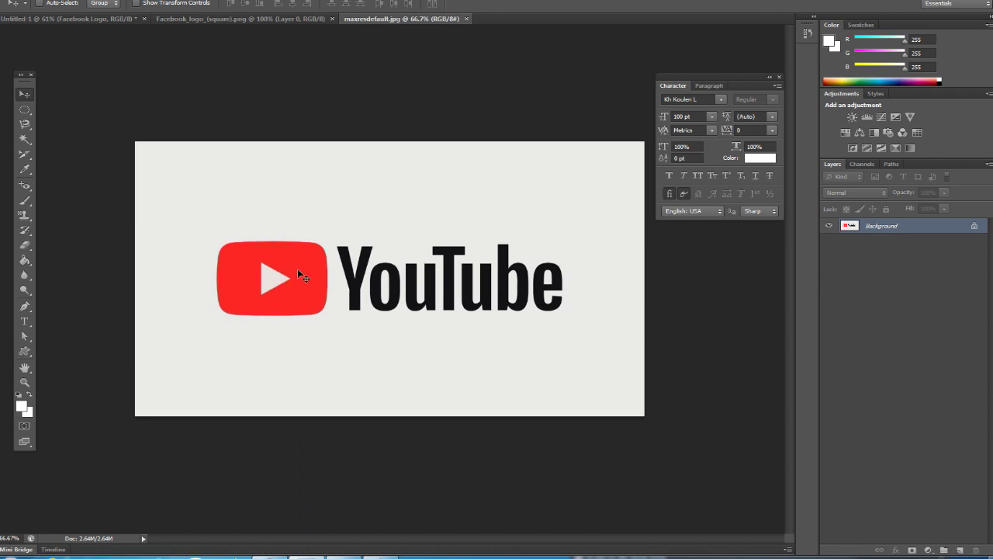
Bring the YouTube image in as Layer 3, scale it to about 32.5%, and place it above the Facebook logo
mouse_move(307, 265)
left_mouse_down()
mouse_move(101, 23)
mouse_move(407, 275)
mouse_move(357, 258)
mouse_move(353, 275)
left_mouse_up()
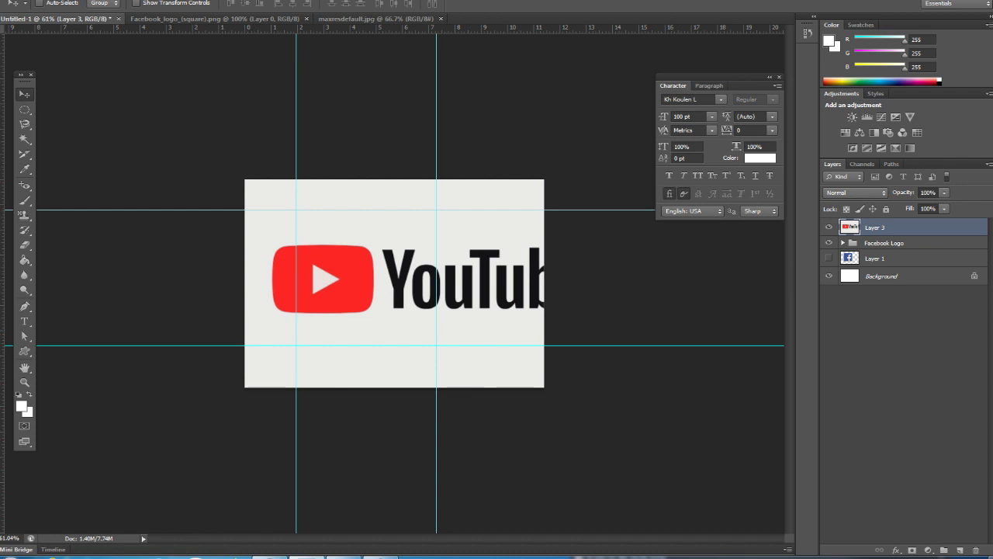
left_click(48, 1)
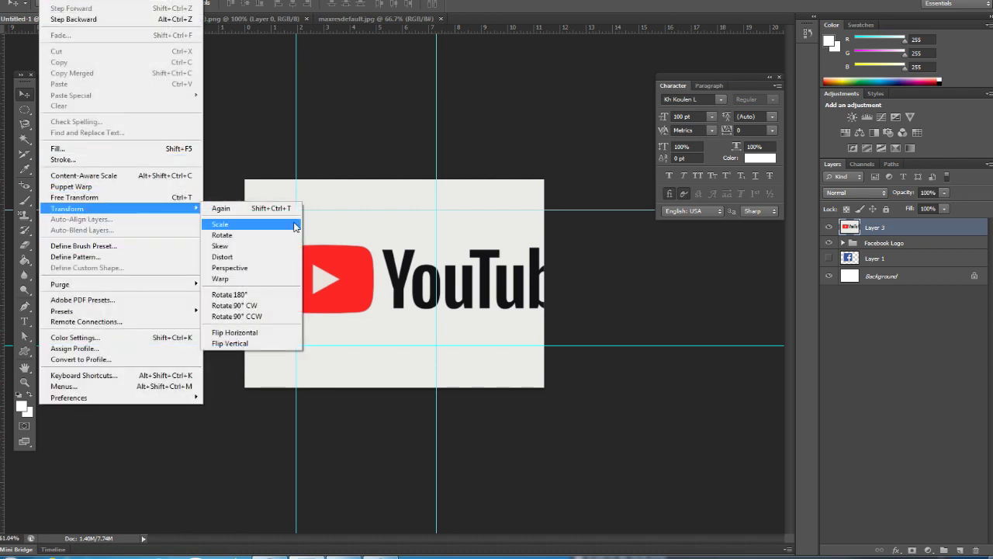
left_click(113, 198)
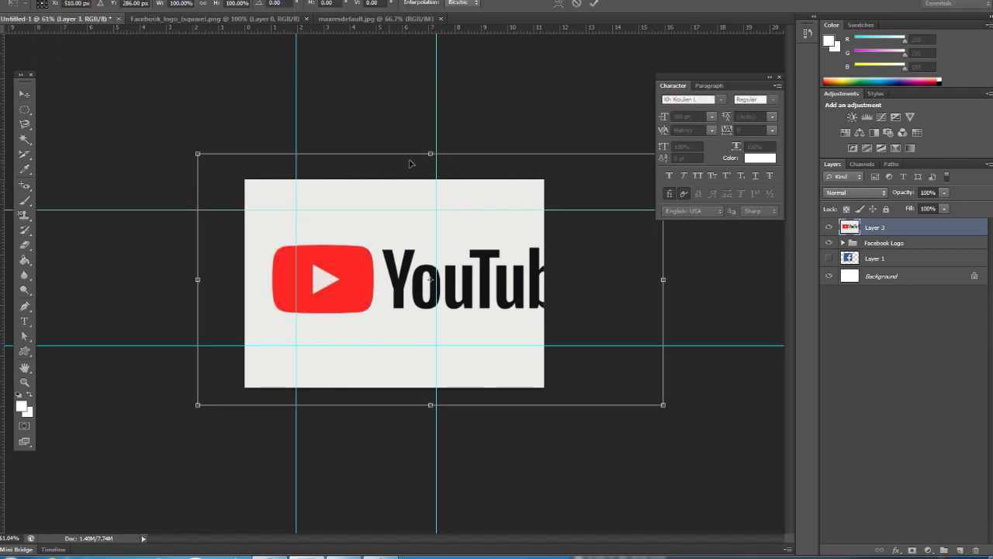
left_click_drag(199, 154, 471, 304)
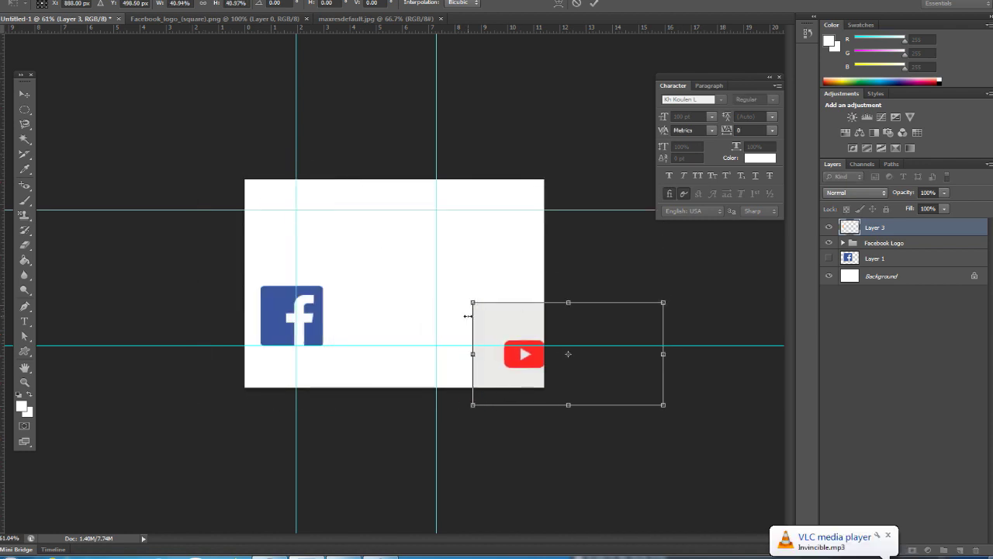
mouse_move(534, 355)
left_mouse_down()
mouse_move(384, 279)
mouse_move(338, 238)
left_mouse_up()
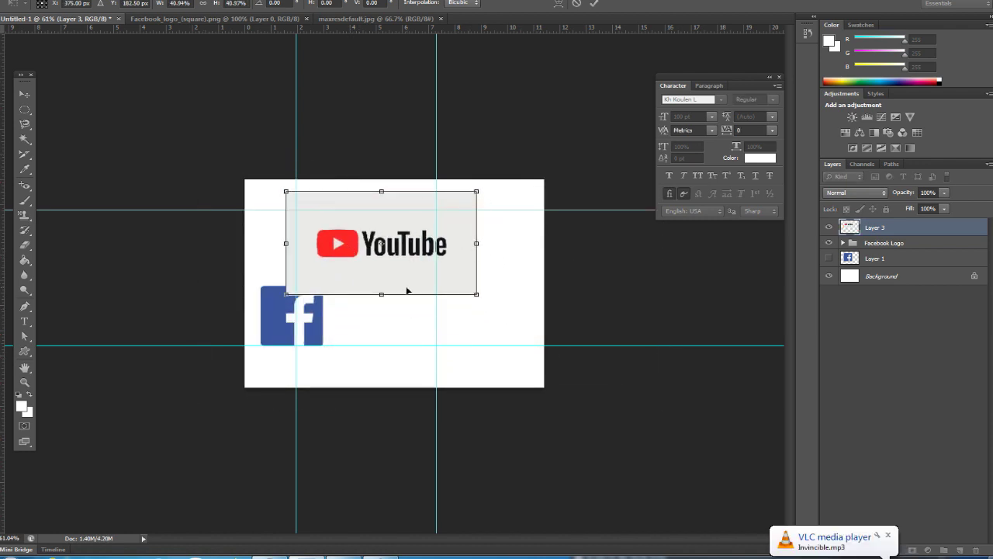
left_click_drag(476, 295, 437, 259)
left_click_drag(378, 239, 438, 255)
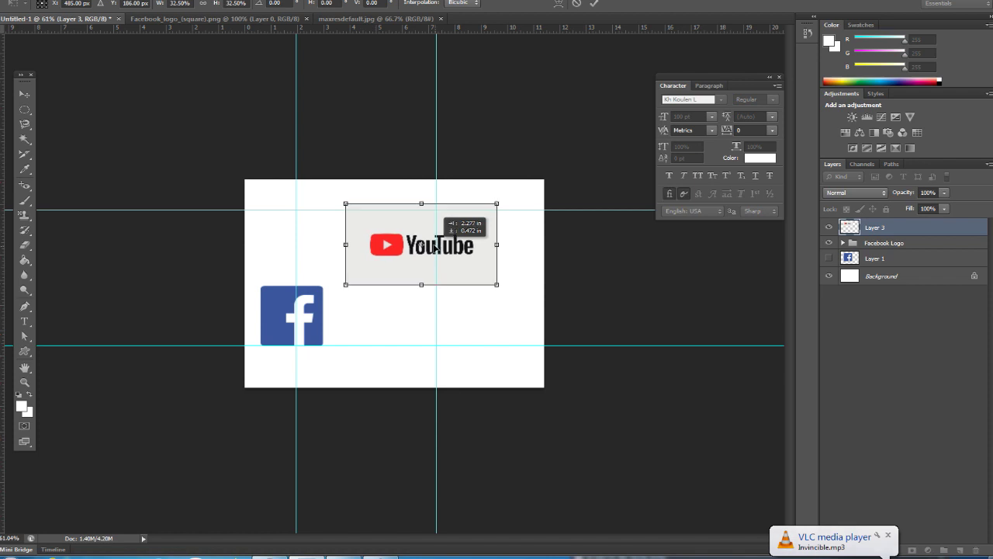
key("Return")
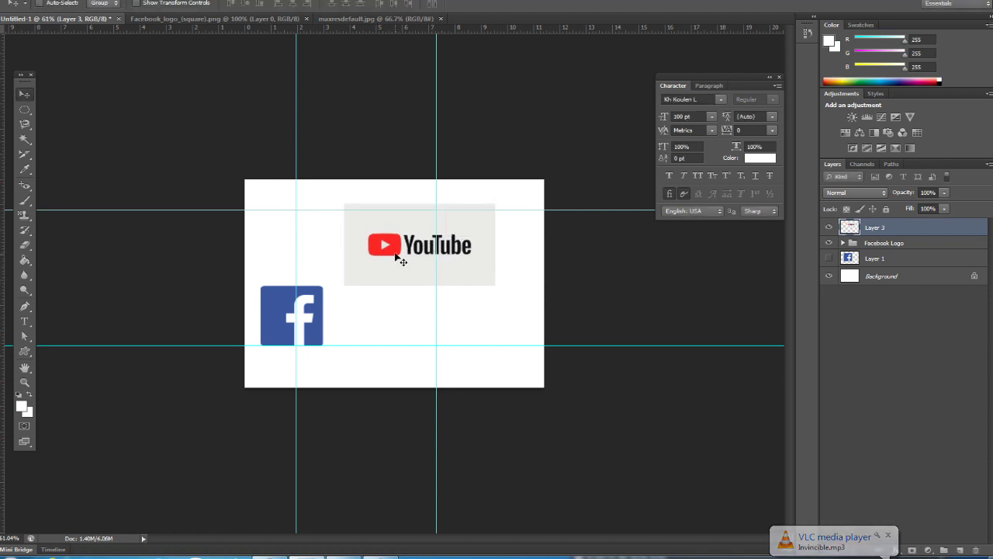
Zoom in on the YouTube logo and draw a 91 × 62 px white rounded rectangle over the play button
scroll(394, 263, "up", 2)
scroll(396, 225, "up", 2)
scroll(384, 206, "up", 2)
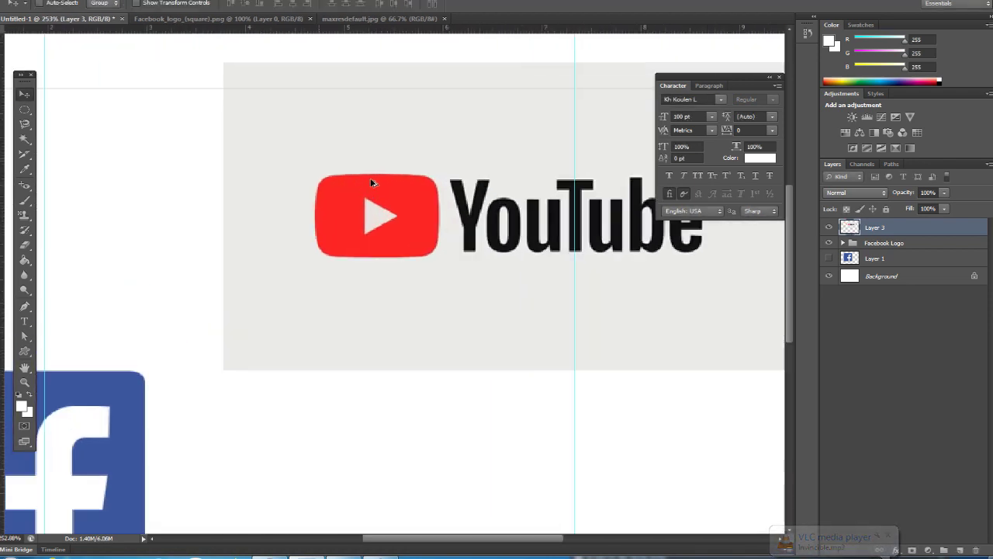
scroll(379, 200, "up", 1)
scroll(378, 199, "down", 1)
left_click_drag(378, 199, 263, 243)
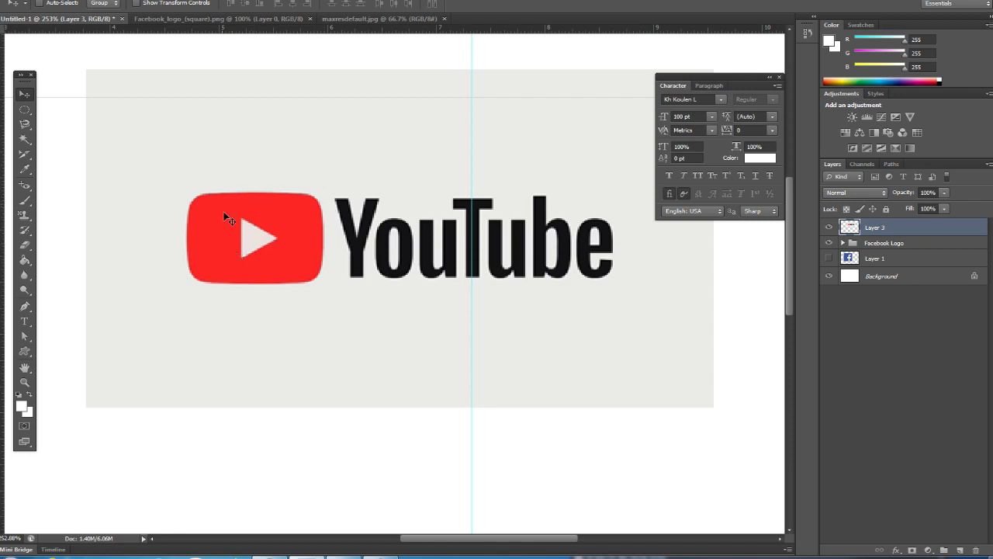
left_click(24, 351)
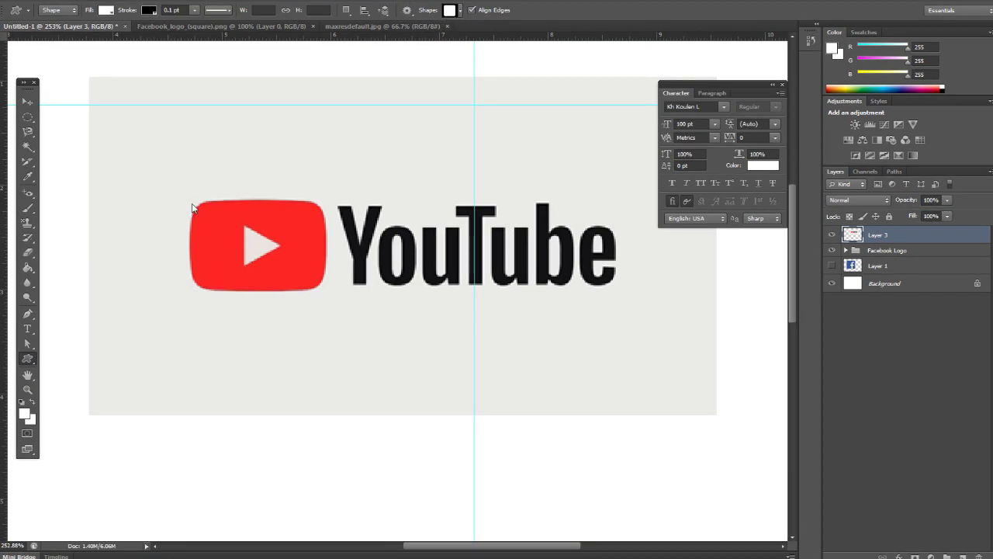
left_click_drag(189, 200, 323, 287)
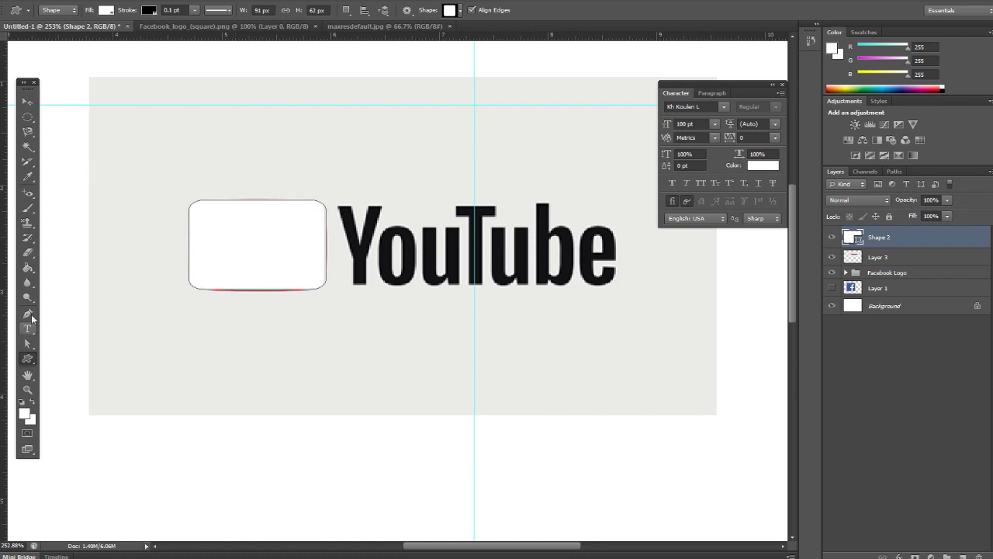
Add anchor points at the middle of Shape 2's top and bottom edges
left_click(31, 317)
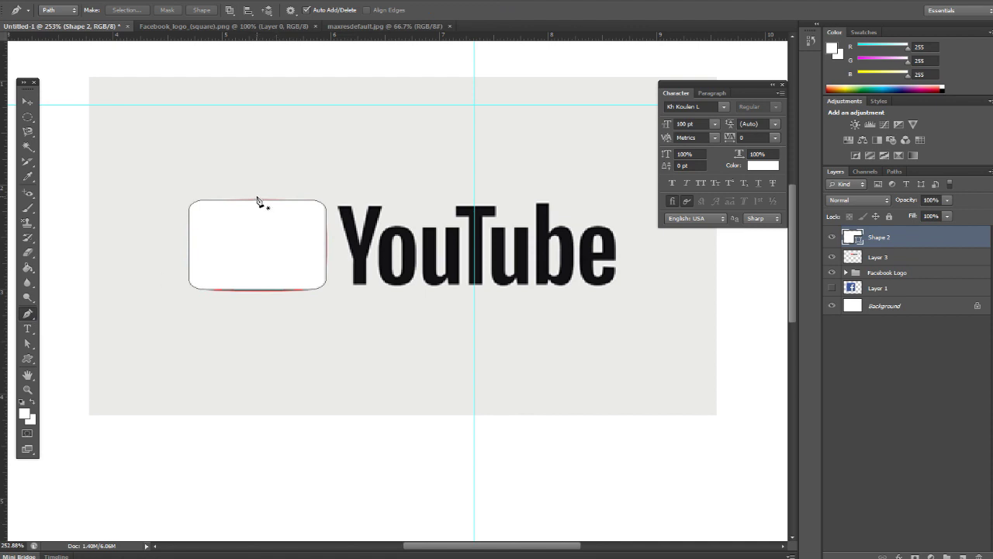
left_click(257, 207)
left_click(257, 207)
left_click(27, 342)
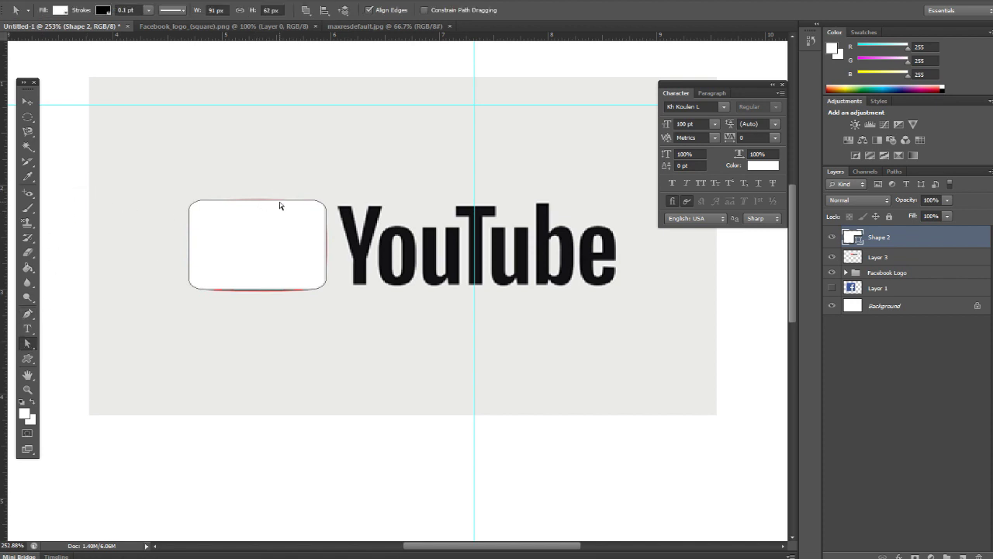
left_click(27, 312)
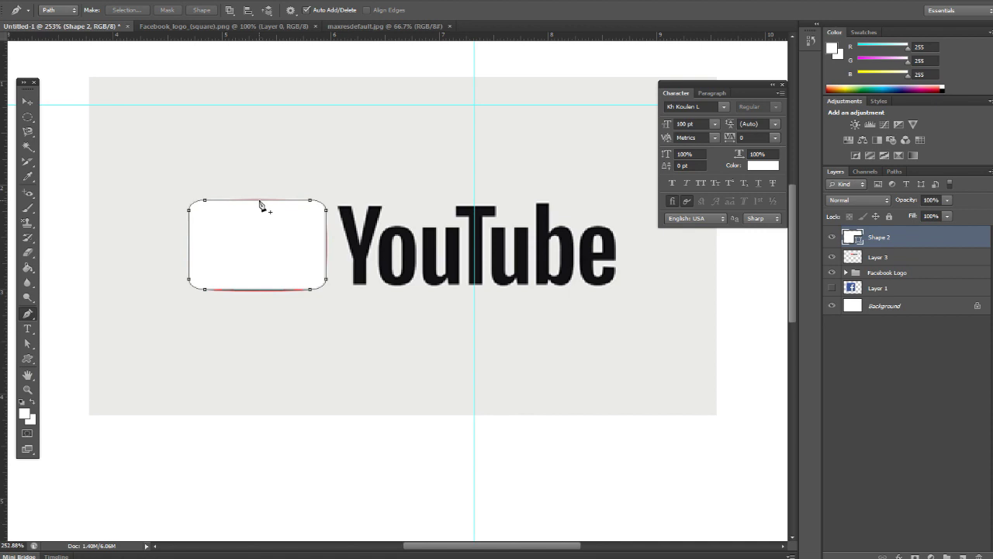
scroll(260, 204, "up", 2)
scroll(260, 204, "up", 3)
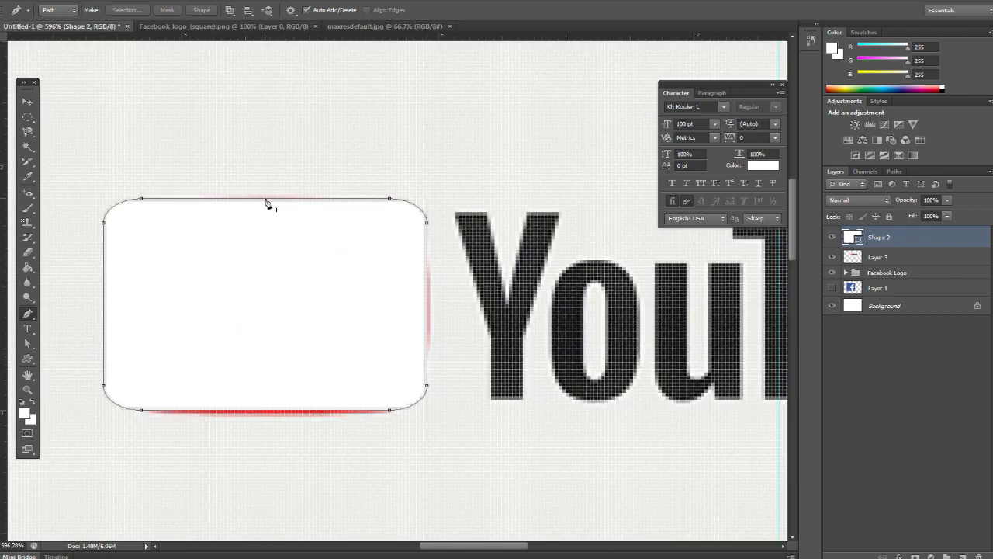
left_click(267, 198)
left_click(266, 411)
Drag the top anchor up and the bottom anchor down to bow those edges outward
left_click(266, 198, "ctrl")
left_click_drag(267, 201, 263, 198)
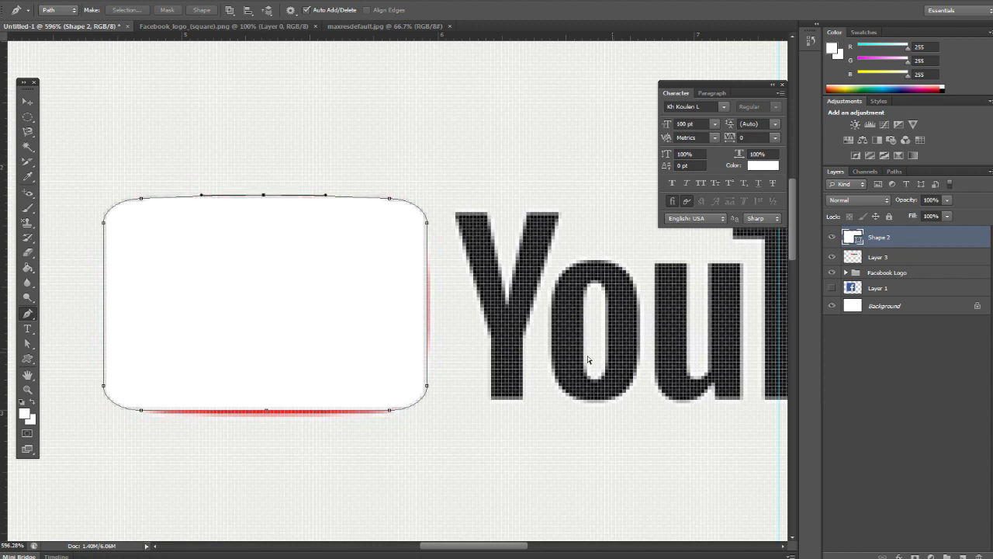
left_click(267, 412)
left_click_drag(266, 413, 268, 416)
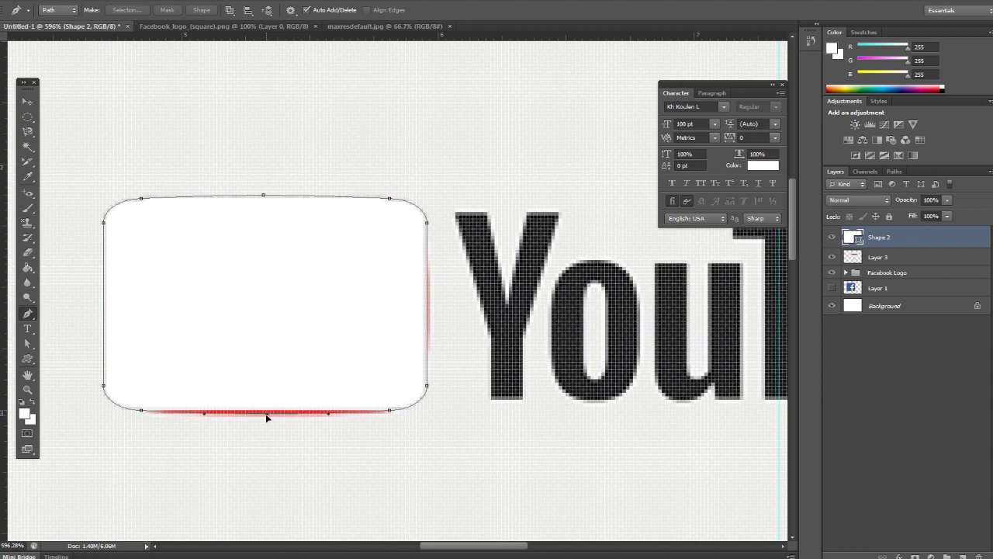
left_click_drag(266, 418, 264, 415)
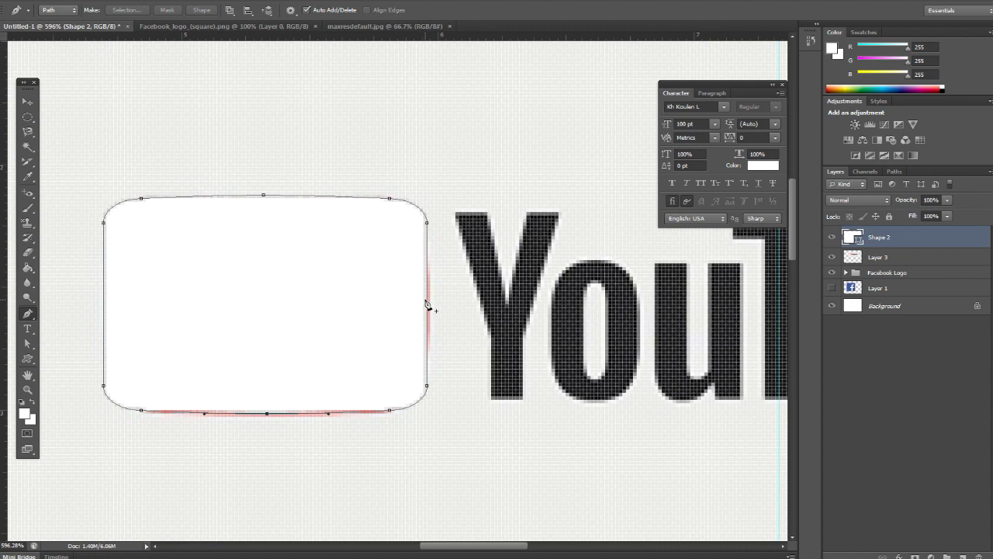
Add anchors on the left and right edges and push them slightly outward
left_click(427, 304)
left_click(104, 305)
left_click(428, 304, "ctrl")
left_click_drag(428, 305, 432, 304)
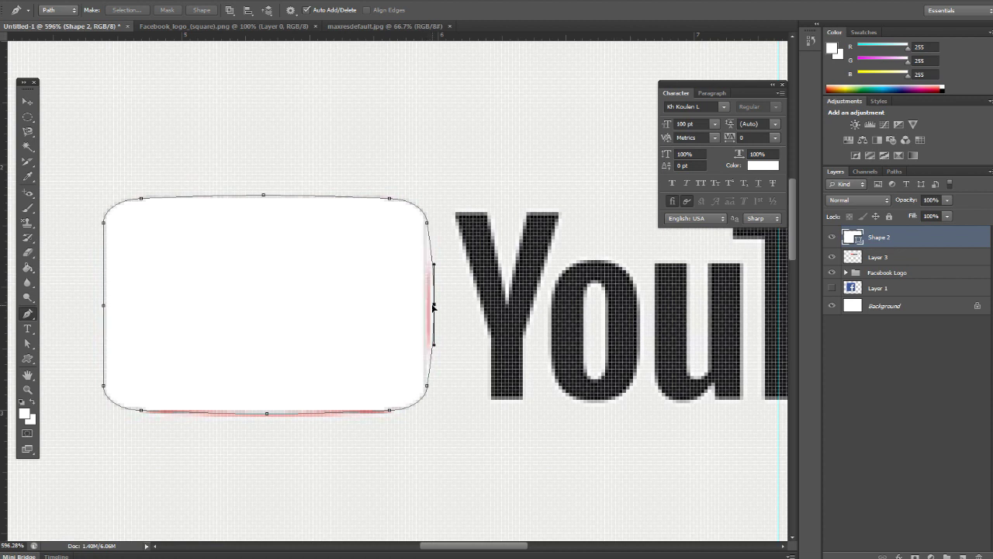
left_click(103, 305, "ctrl")
left_click_drag(103, 305, 100, 304)
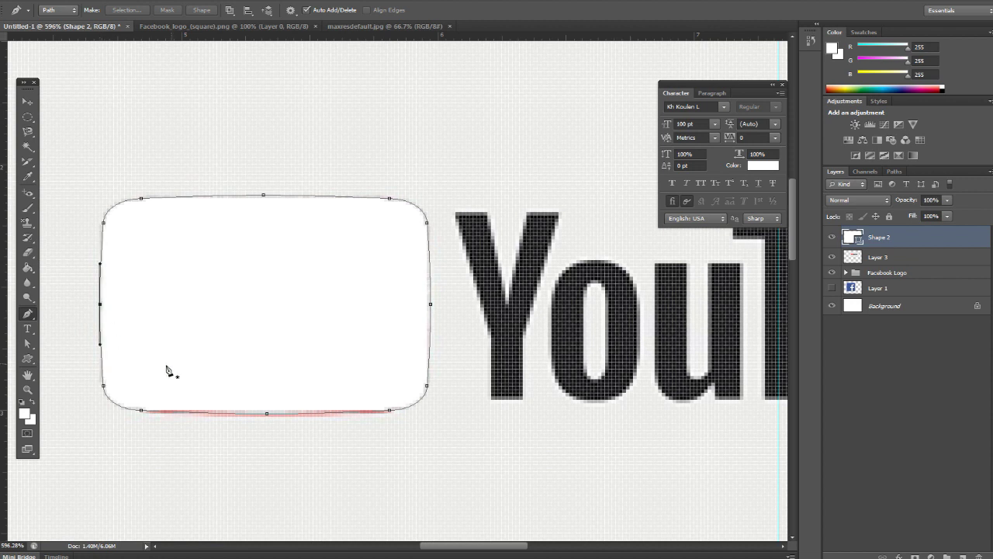
left_click(27, 102)
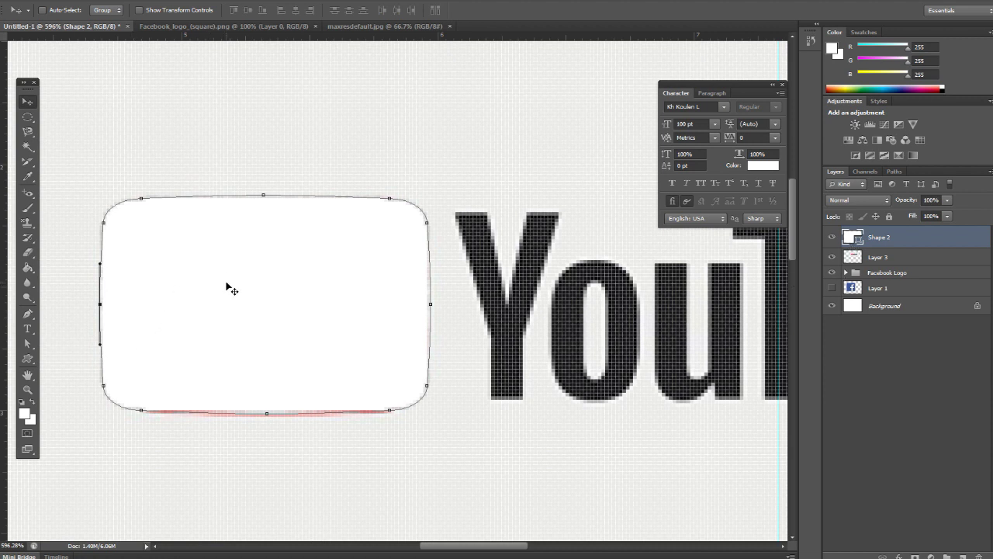
Load Shape 2's path outline as a selection with Make Selection
right_click(231, 257)
left_click(190, 279)
left_click(28, 343)
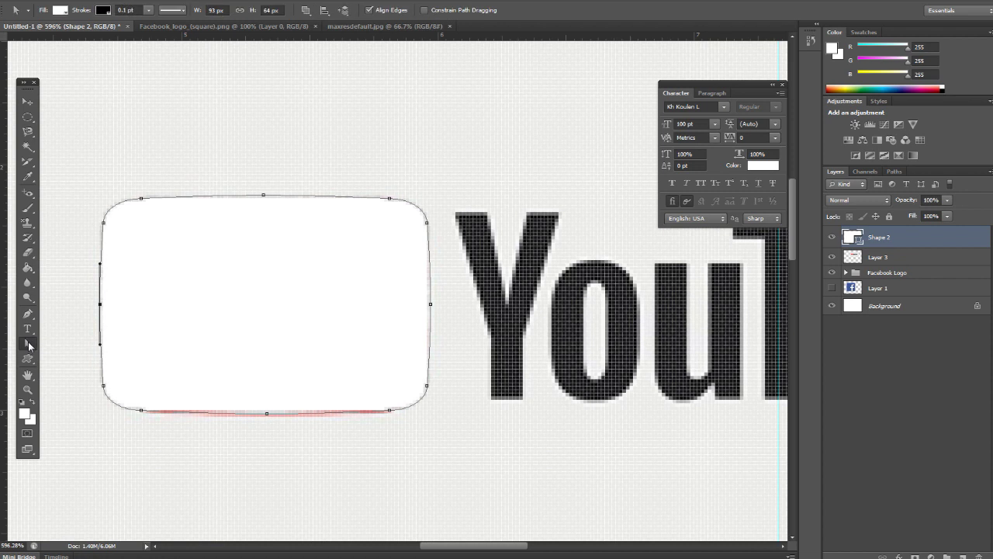
right_click(243, 273)
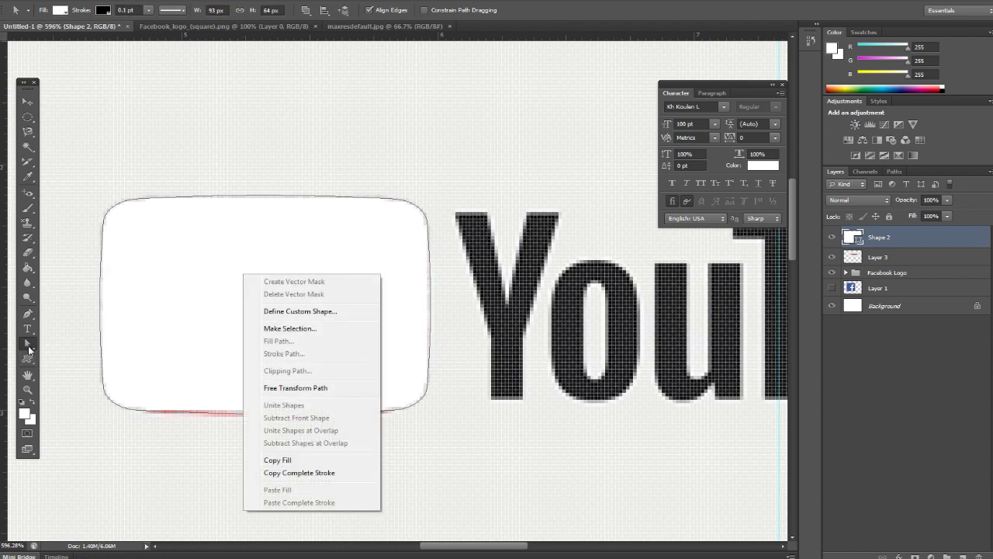
left_click(284, 329)
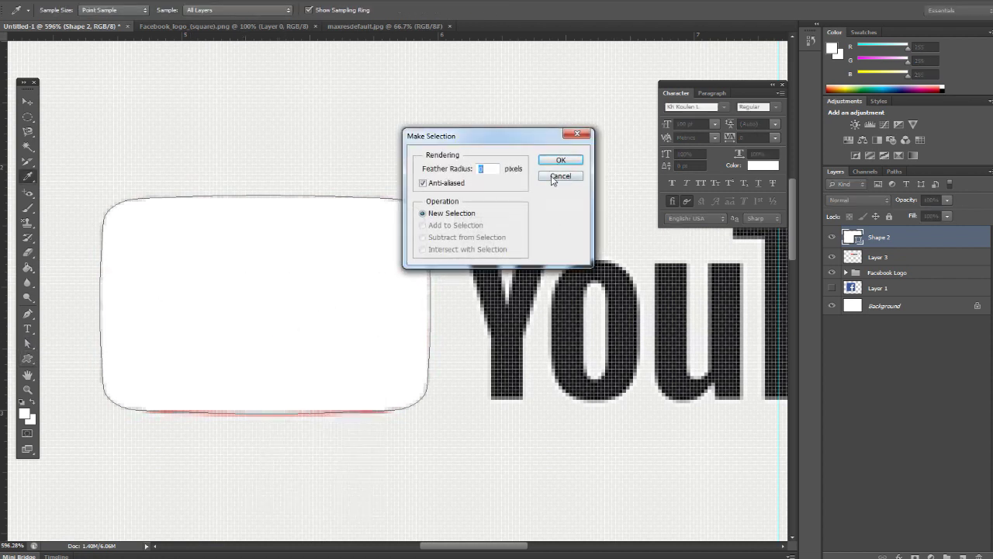
left_click(564, 160)
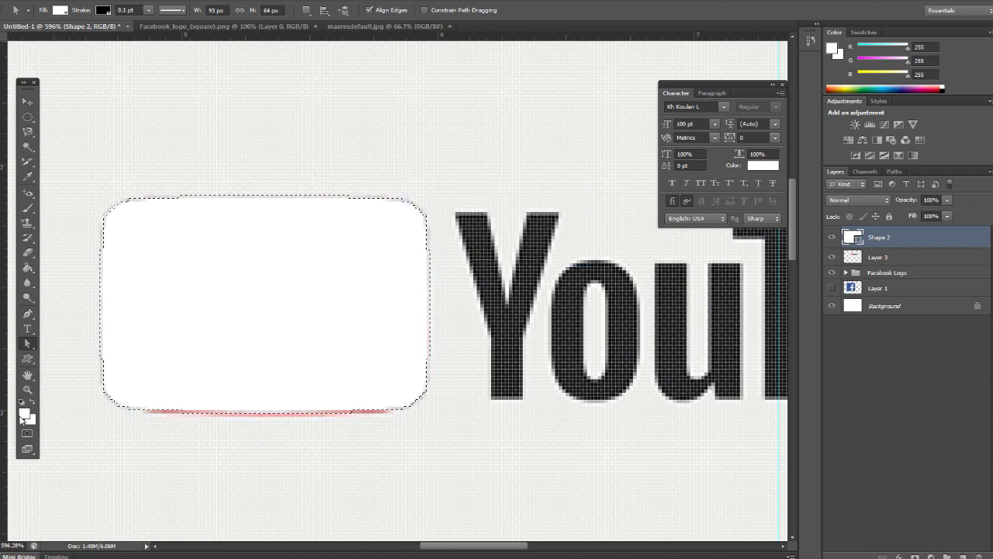
Hide Shape 2, sample the logo's red (249, 41, 37) as foreground colour, then show Shape 2 again
left_click(25, 415)
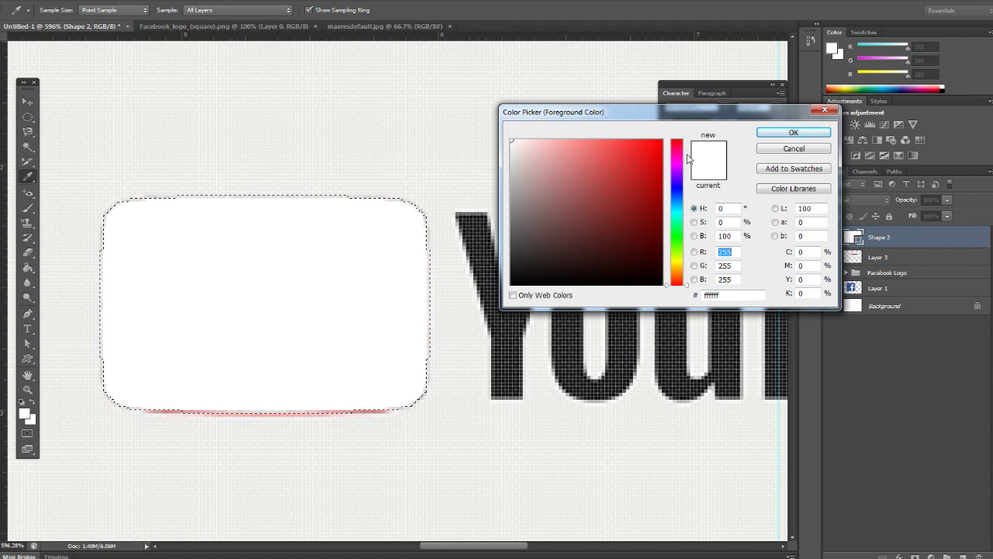
key("Return")
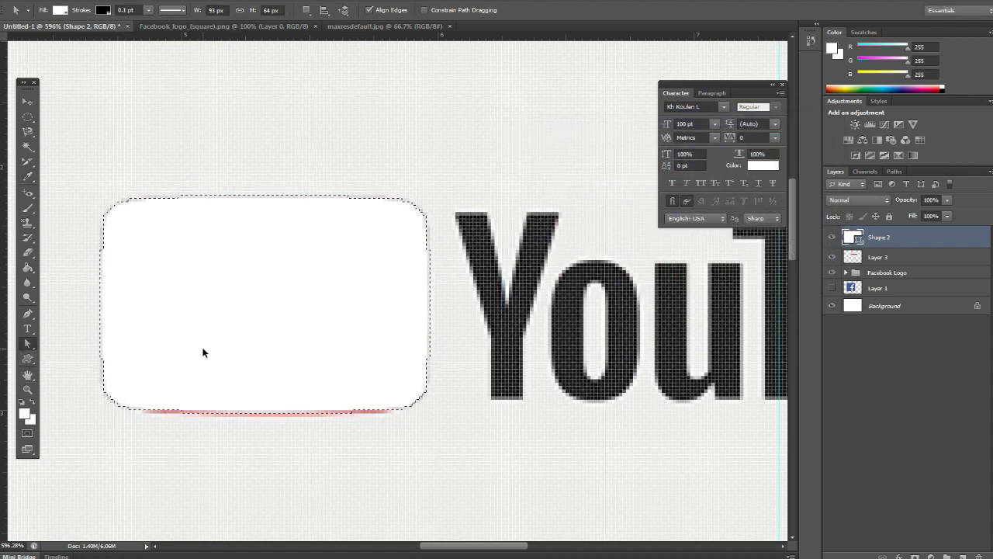
left_click(829, 237)
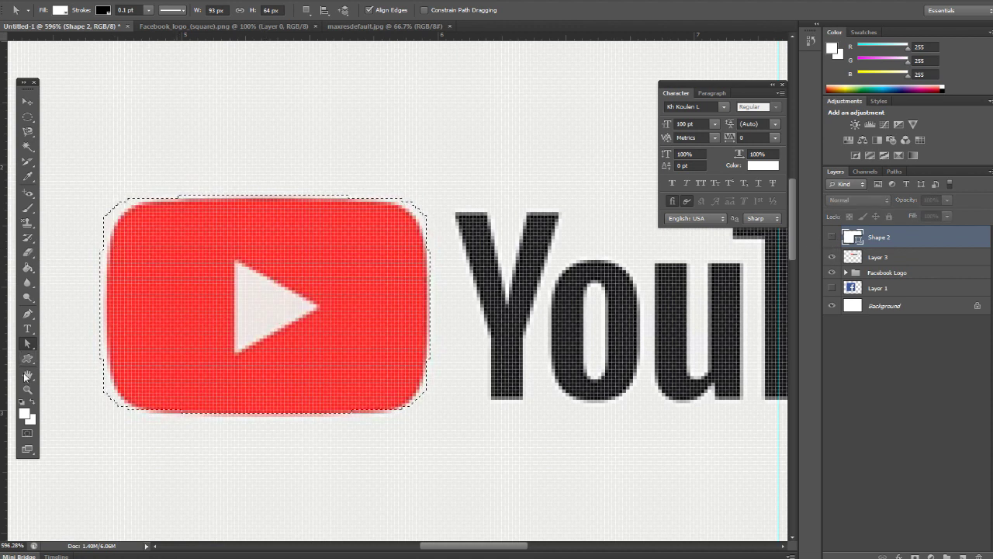
left_click(24, 413)
left_click(229, 247)
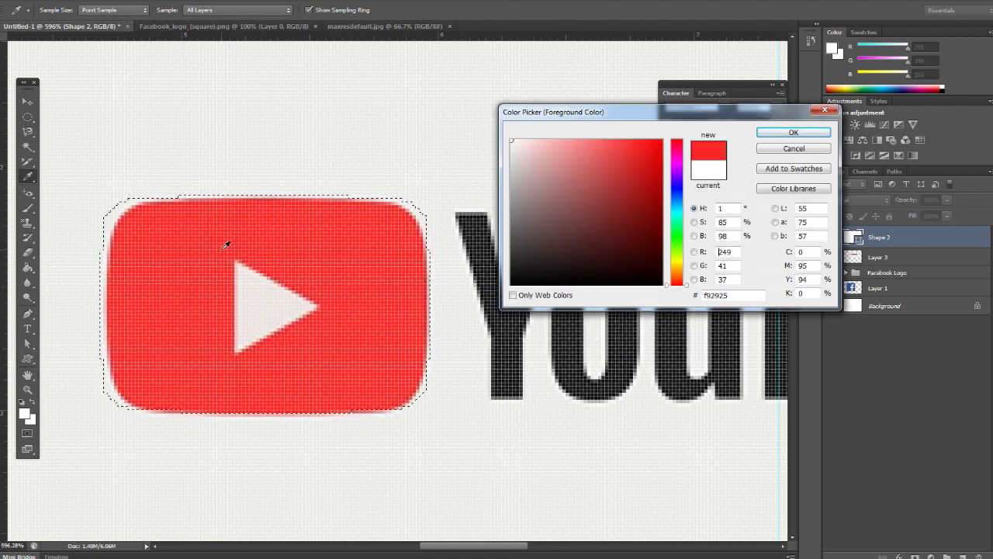
left_click(793, 133)
left_click(832, 236)
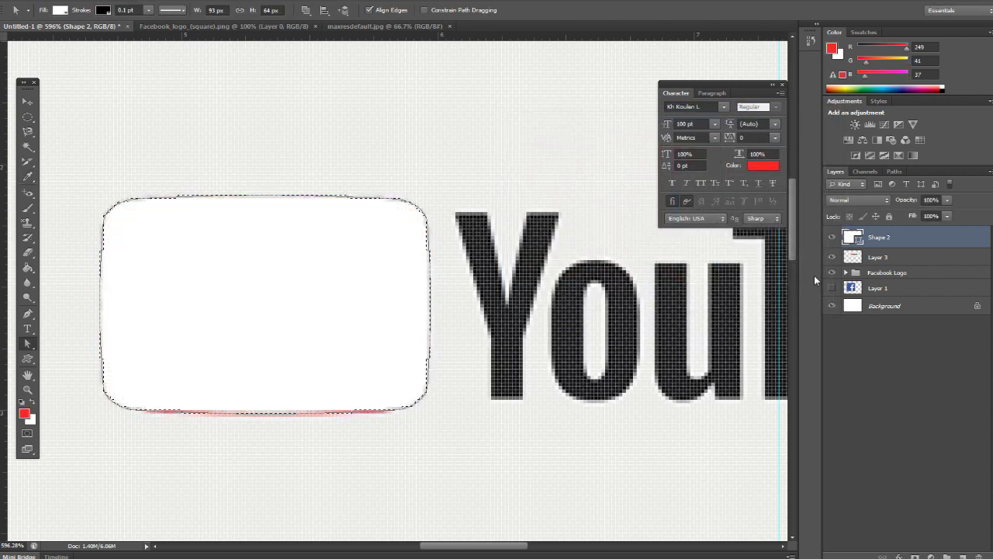
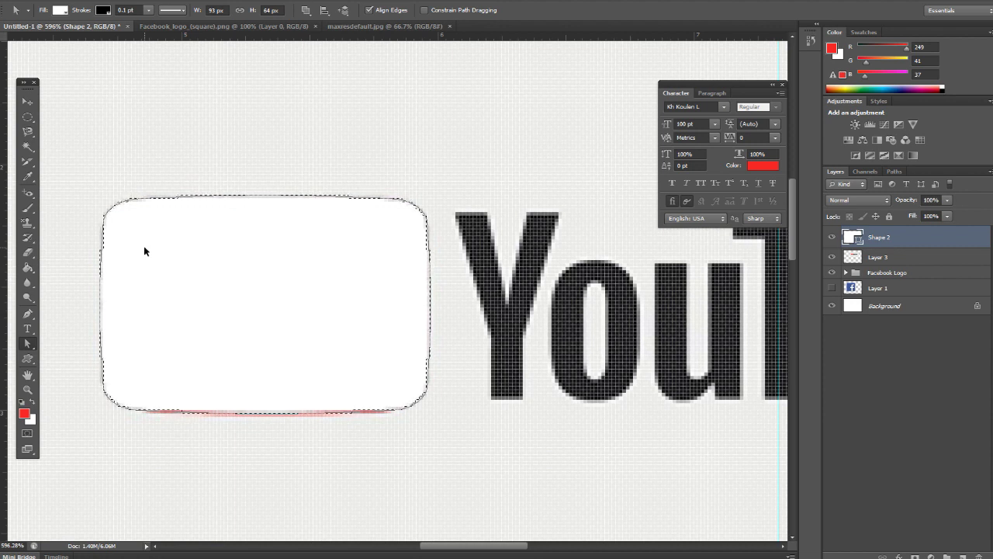
Fill the rounded-rectangle selection with red (#f92925) on a new Layer 4
left_click(23, 412)
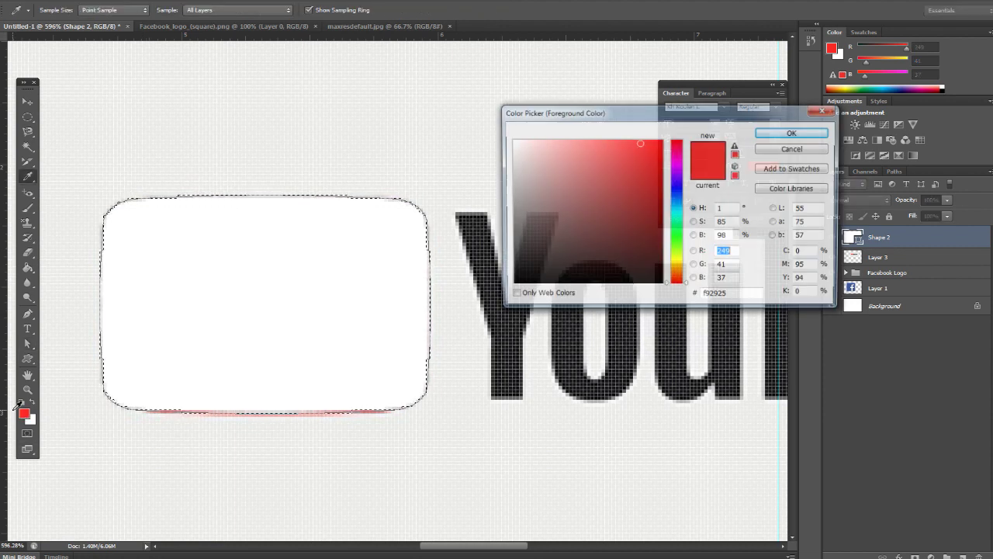
left_click(792, 132)
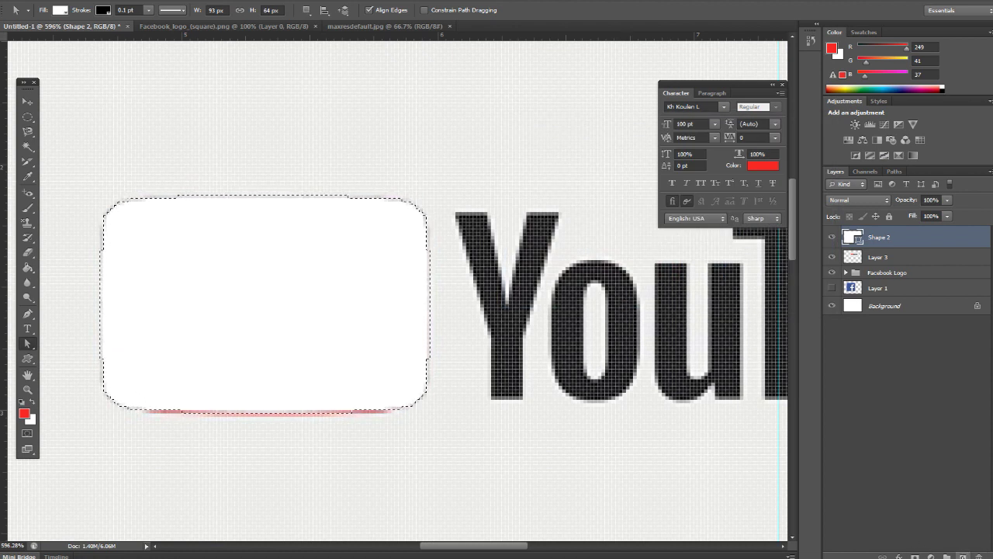
left_click(946, 556)
key("alt+BackSpace")
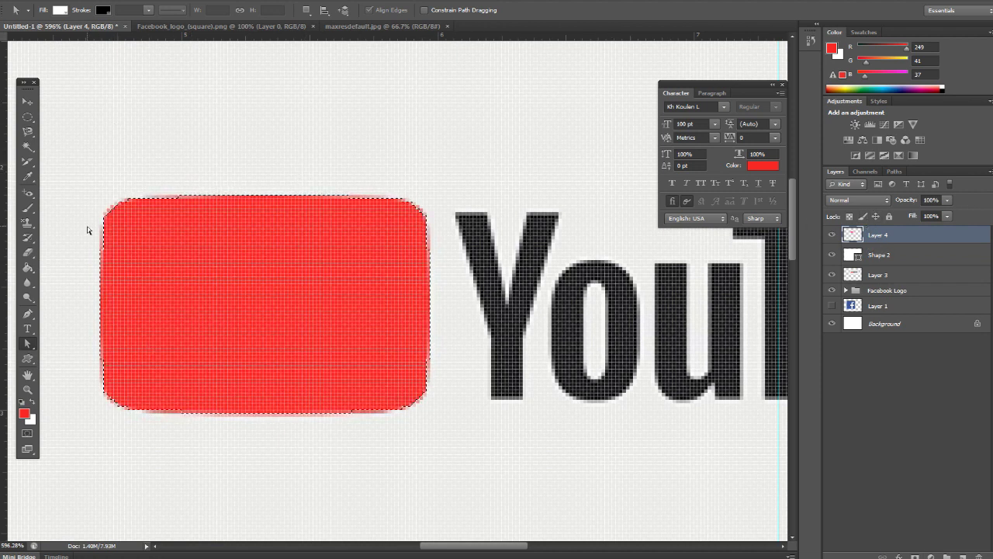
Apply and commit a Free Transform on the red rounded rectangle
left_click(74, 0)
mouse_move(86, 5)
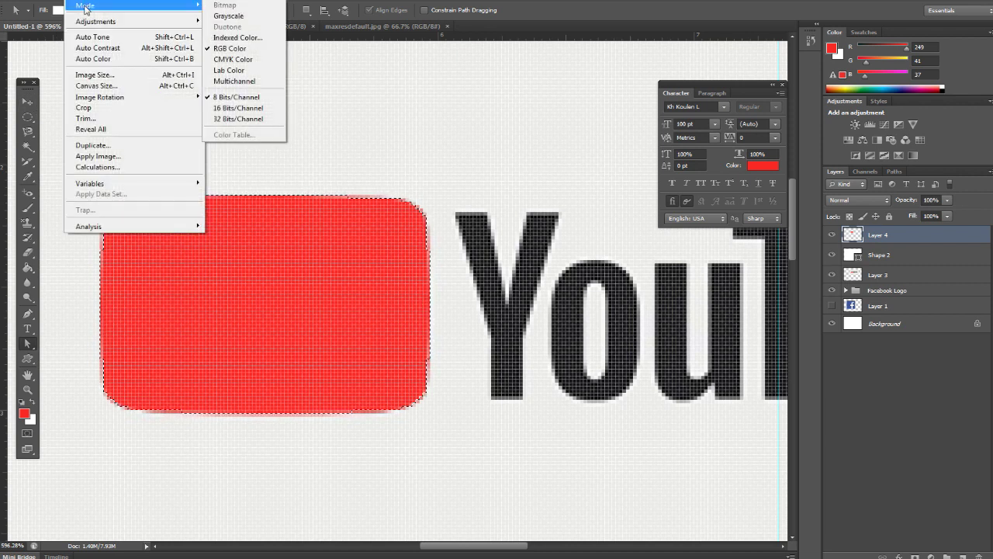
left_click(51, 0)
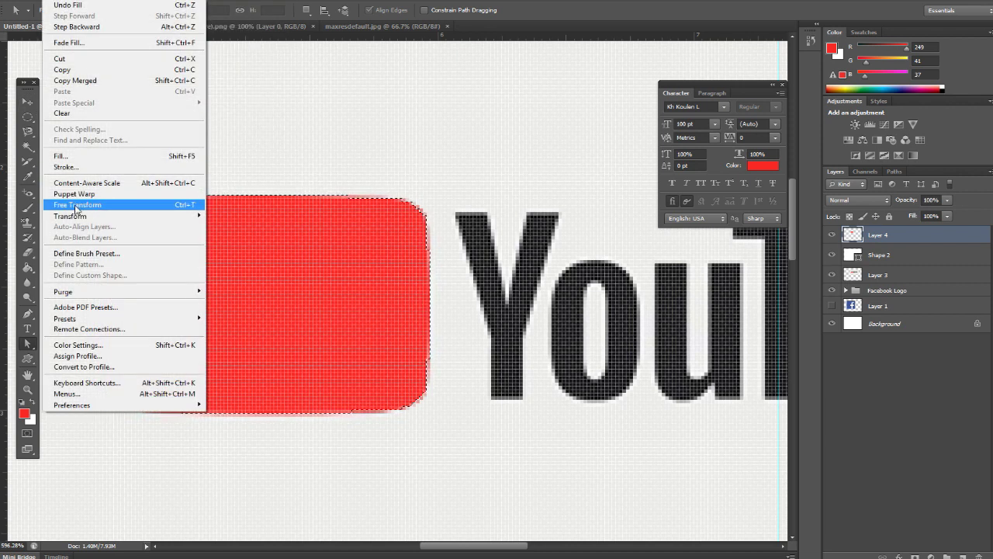
left_click(76, 205)
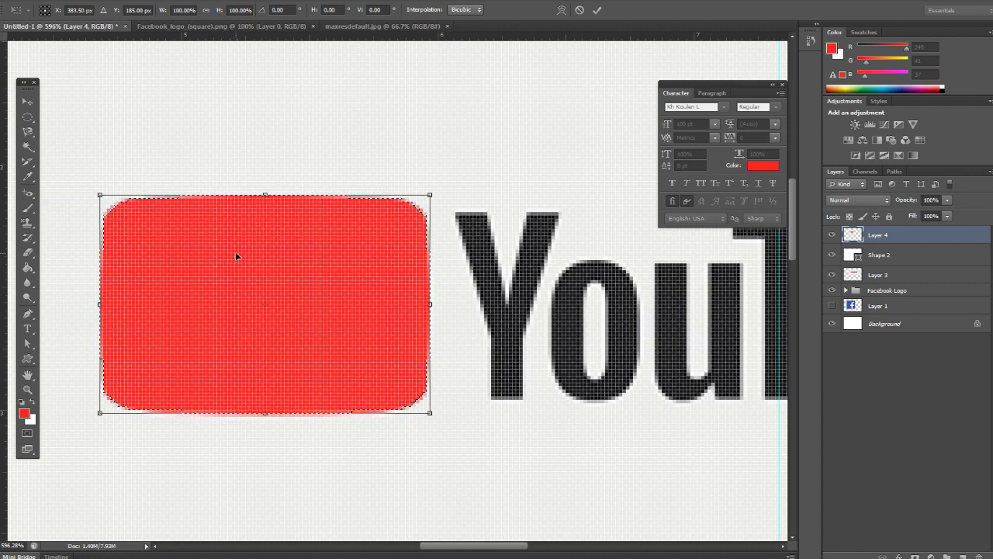
key("Return")
key("a")
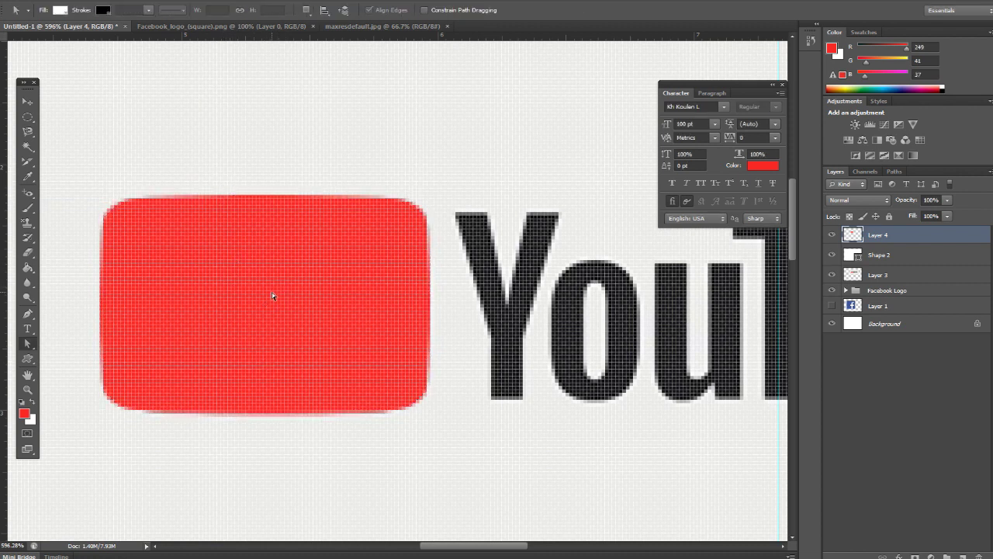
Compare layers against the reference, delete Shape 2, and select Layer 4
key("v")
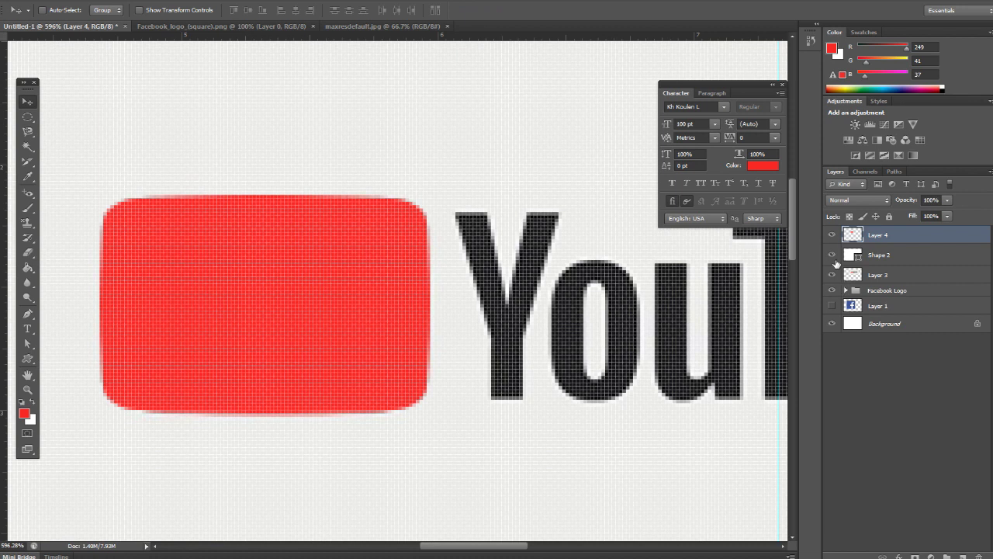
left_click(831, 276)
left_click(832, 236)
left_click(831, 236)
left_click(832, 256)
left_click_drag(923, 262, 979, 549)
left_click(894, 236)
Toggle Layer 4's visibility to compare with the reference, leaving it hidden
left_click(832, 236)
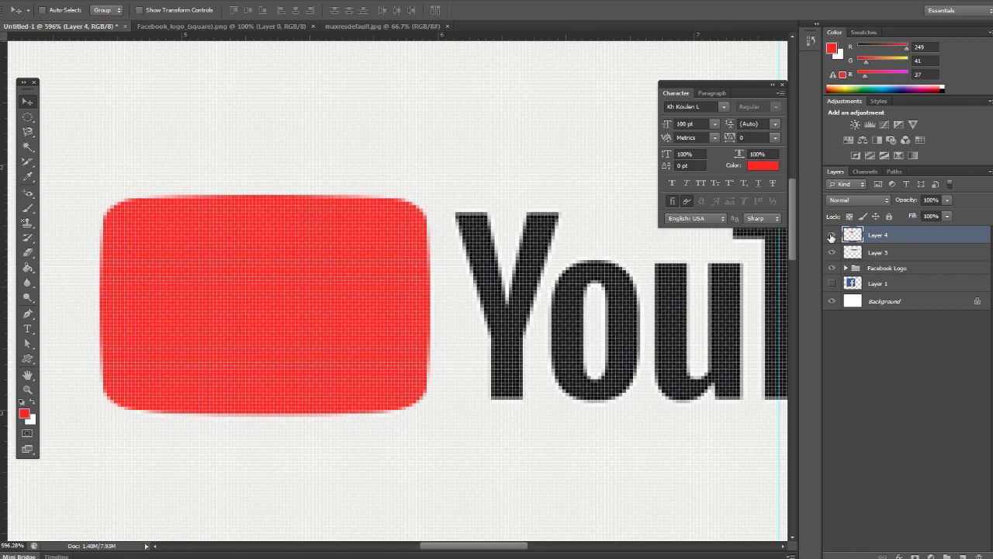
left_click(831, 236)
left_click(831, 236)
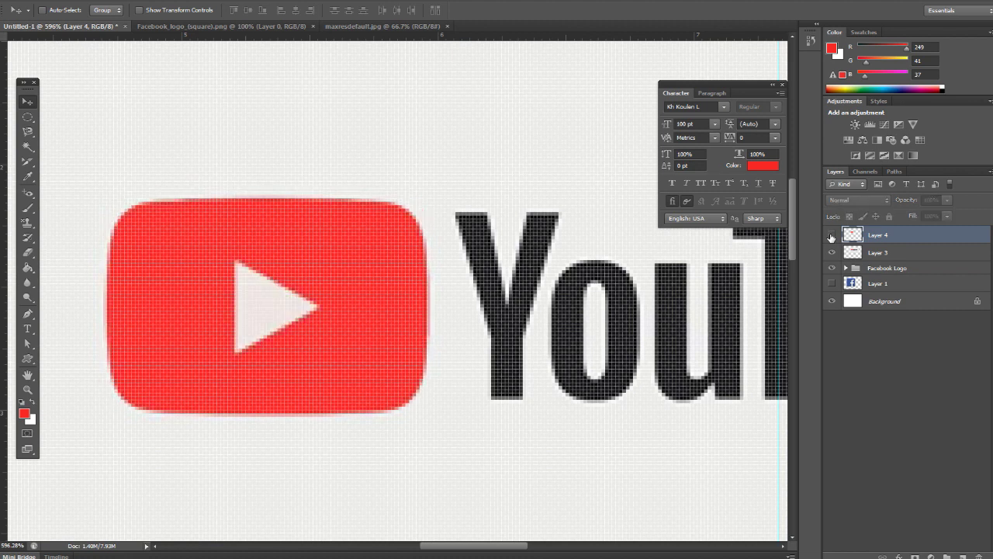
left_click(831, 236)
left_click(831, 236)
left_click(831, 236)
Trace the play triangle as a closed three-point pen path
left_click(27, 314)
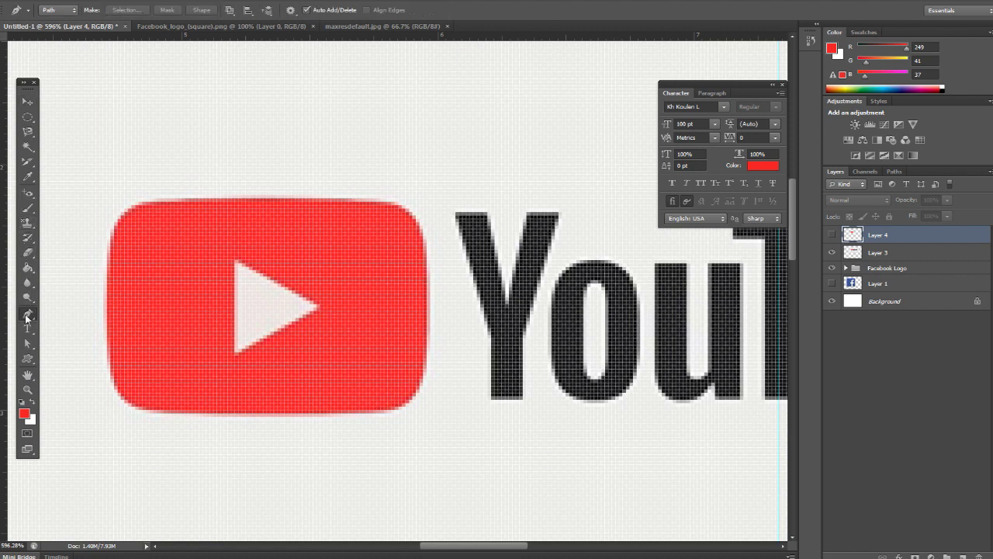
left_click(233, 258)
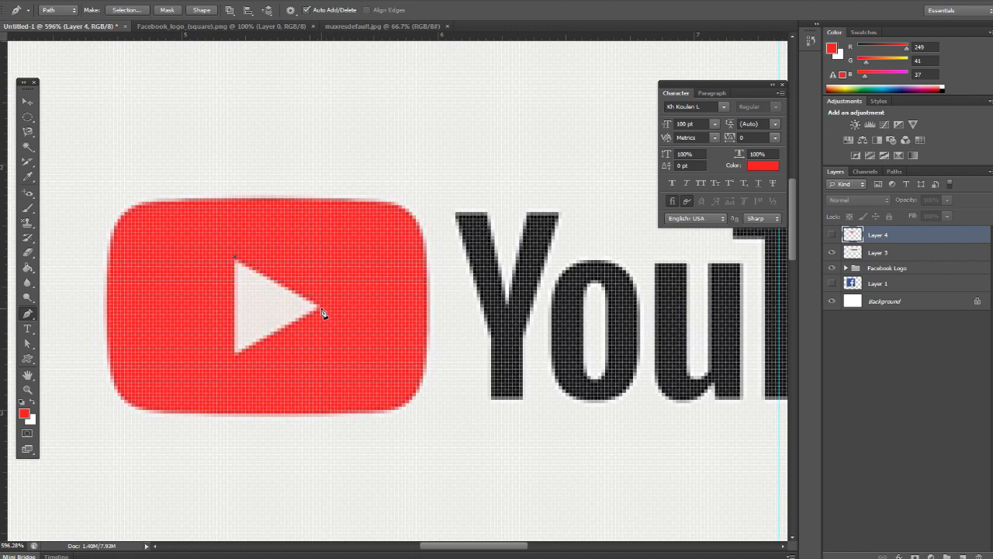
left_click(320, 308)
left_click(236, 356)
left_click(234, 259)
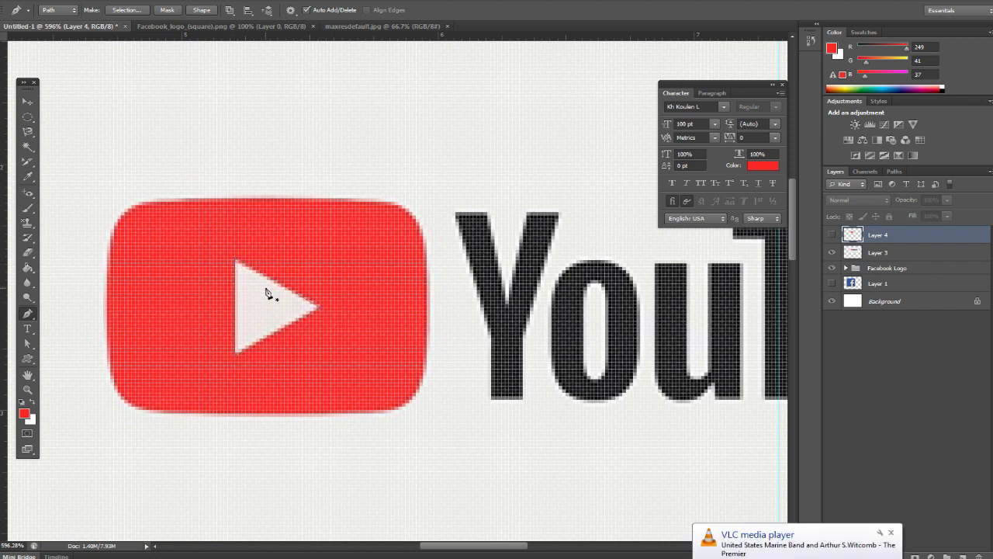
Convert the triangle path into a selection and add a new Layer 5
right_click(267, 292)
left_click(324, 346)
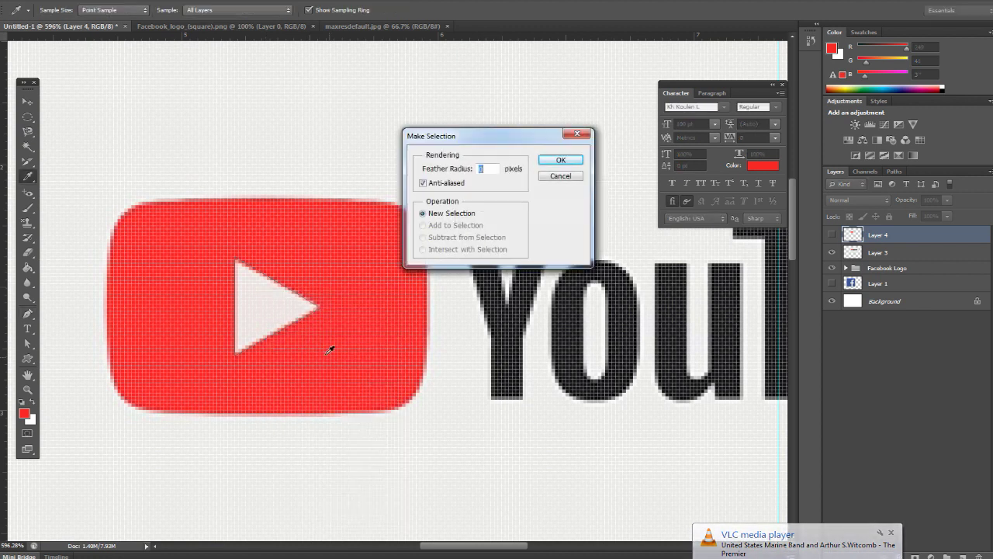
left_click(560, 160)
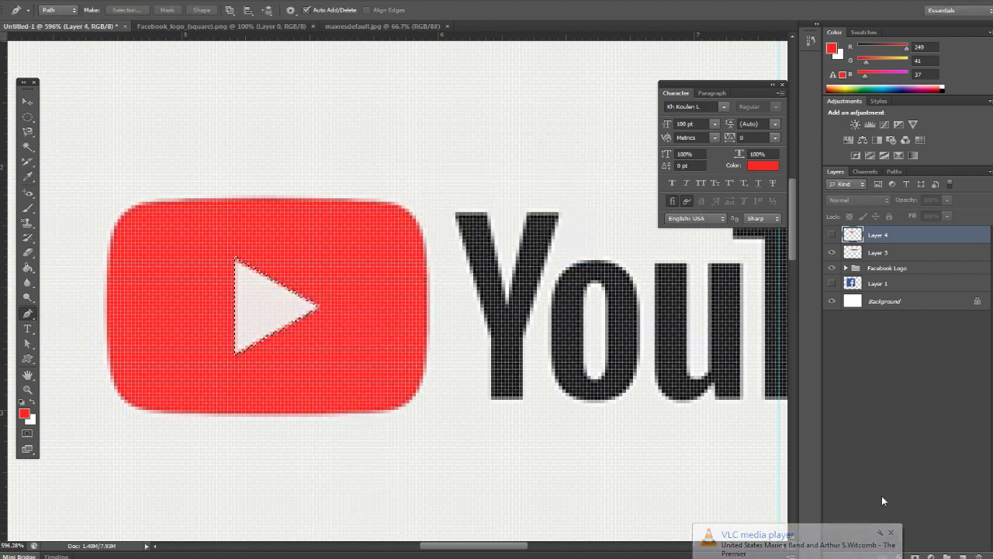
left_click(962, 556)
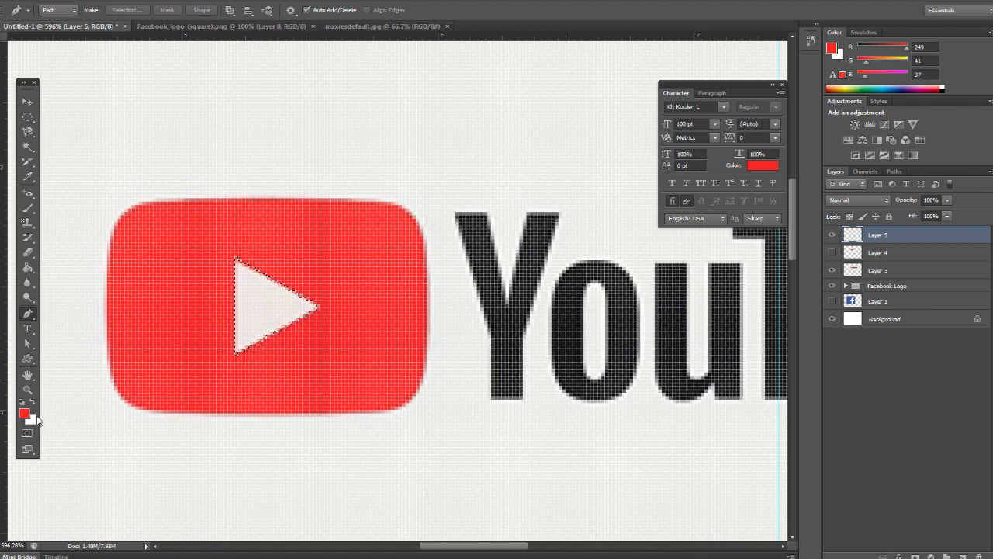
Fill the triangle selection on Layer 5 with white, then deselect
key("ctrl+BackSpace")
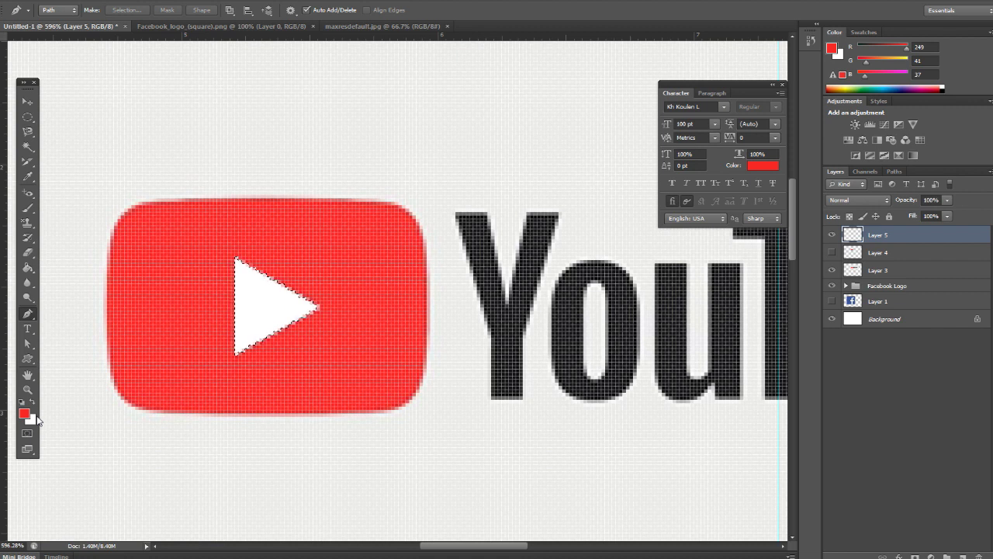
key("alt+BackSpace")
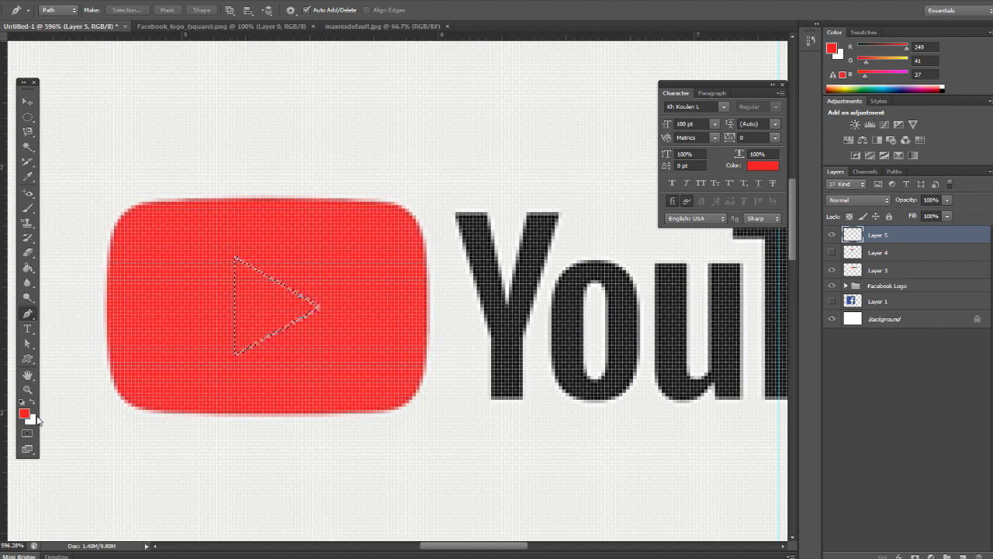
key("ctrl+BackSpace")
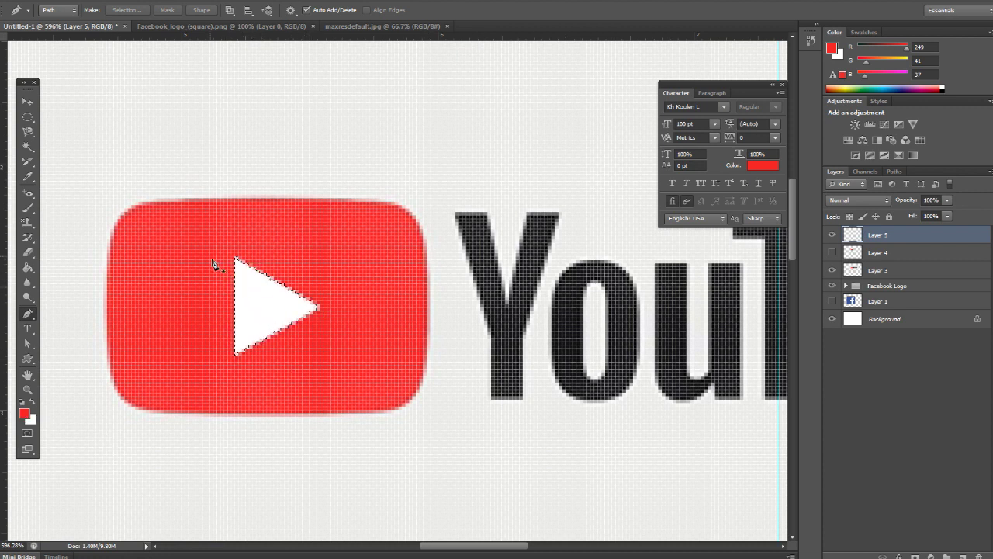
left_click(160, 1)
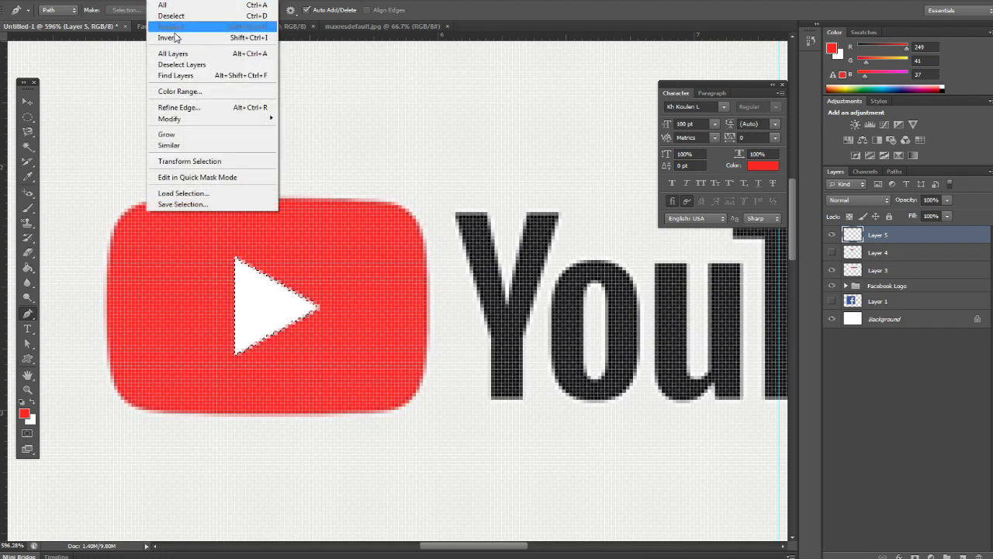
left_click(171, 16)
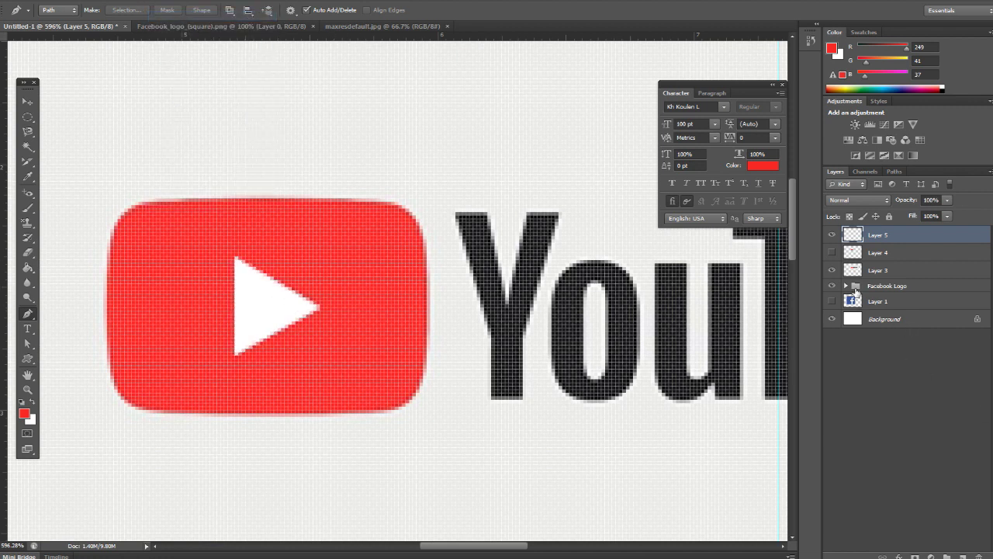
left_click(832, 269)
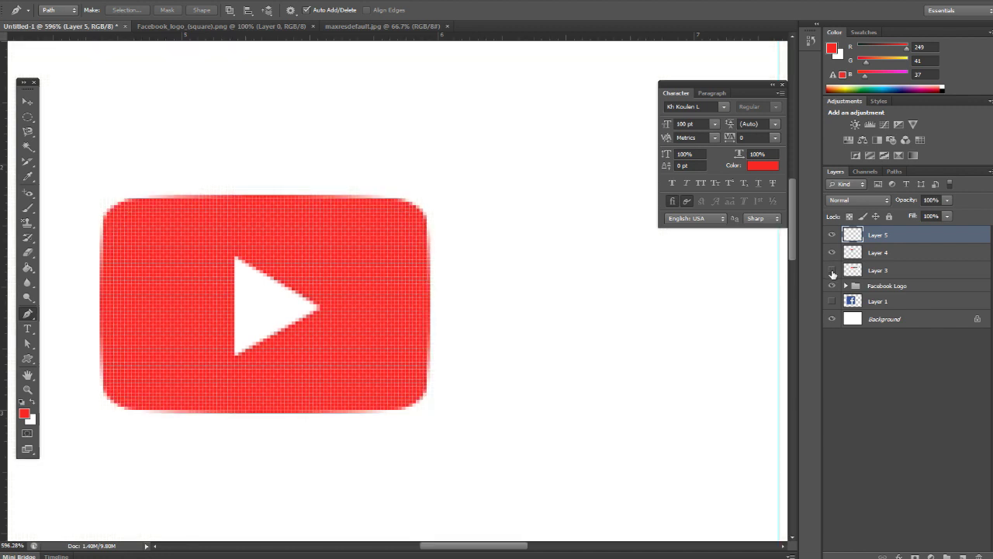
left_click(891, 252, "shift")
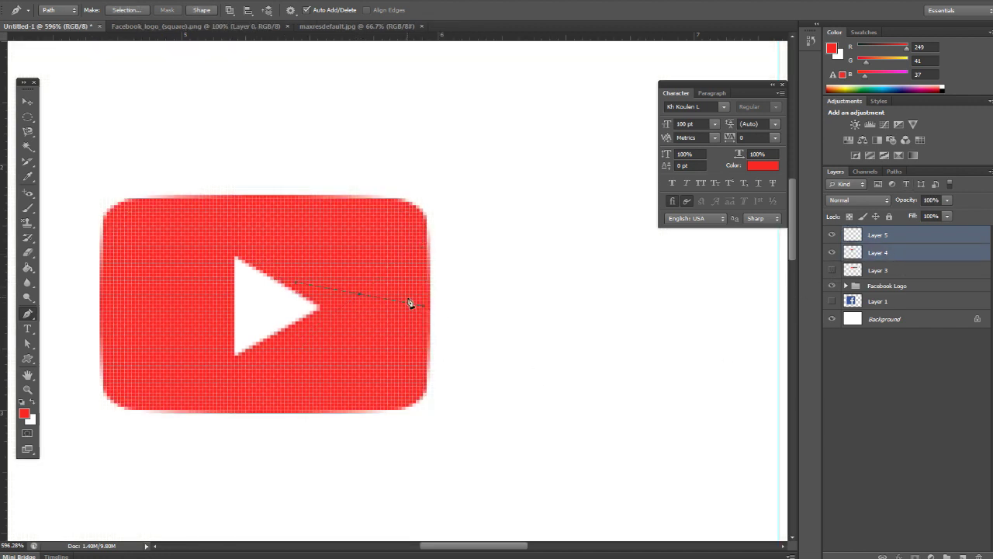
key("v")
left_click_drag(309, 249, 261, 190)
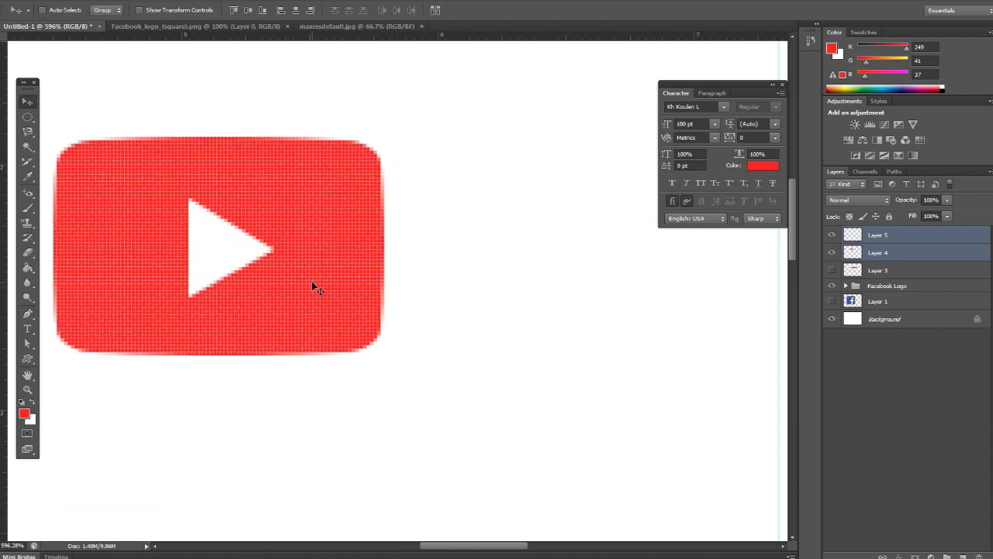
key("ctrl+z")
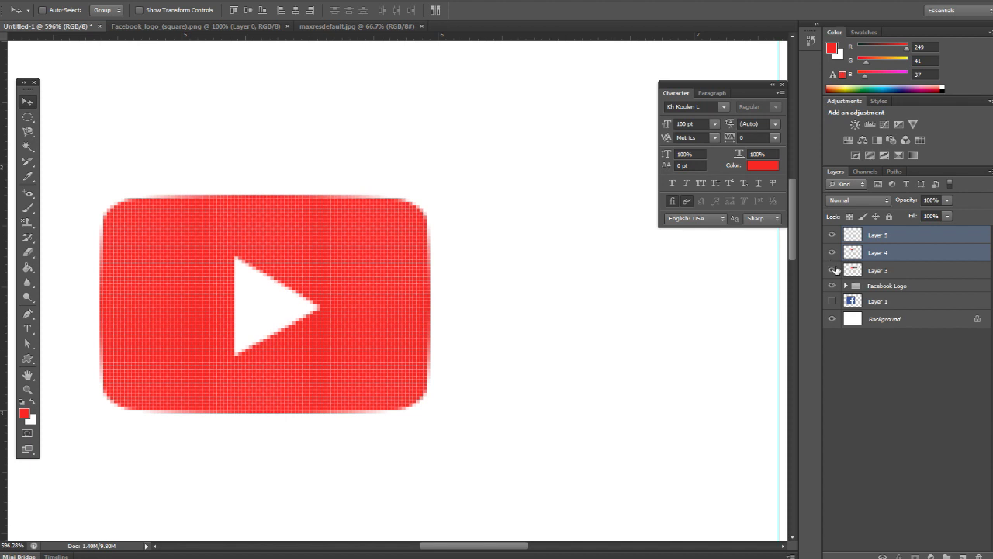
left_click(832, 270)
scroll(510, 378, "down", 2)
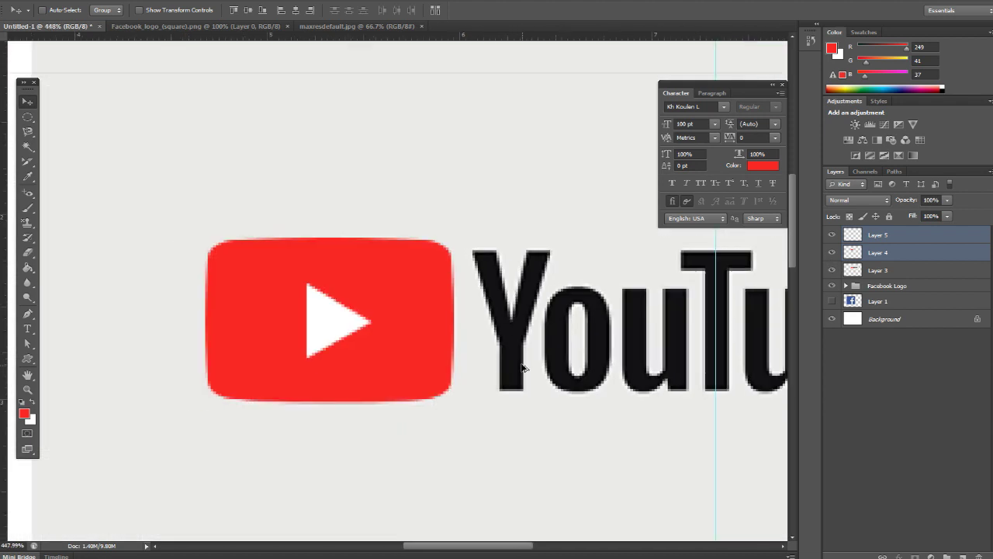
scroll(528, 367, "down", 1)
scroll(527, 366, "down", 2)
scroll(621, 366, "up", 2)
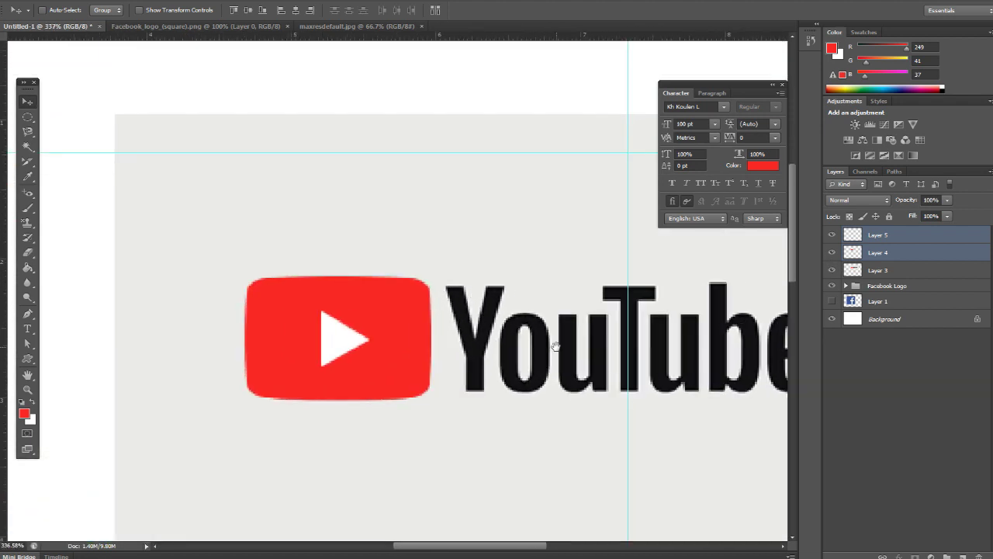
left_click_drag(555, 349, 377, 365)
scroll(304, 330, "up", 2)
scroll(304, 330, "up", 1)
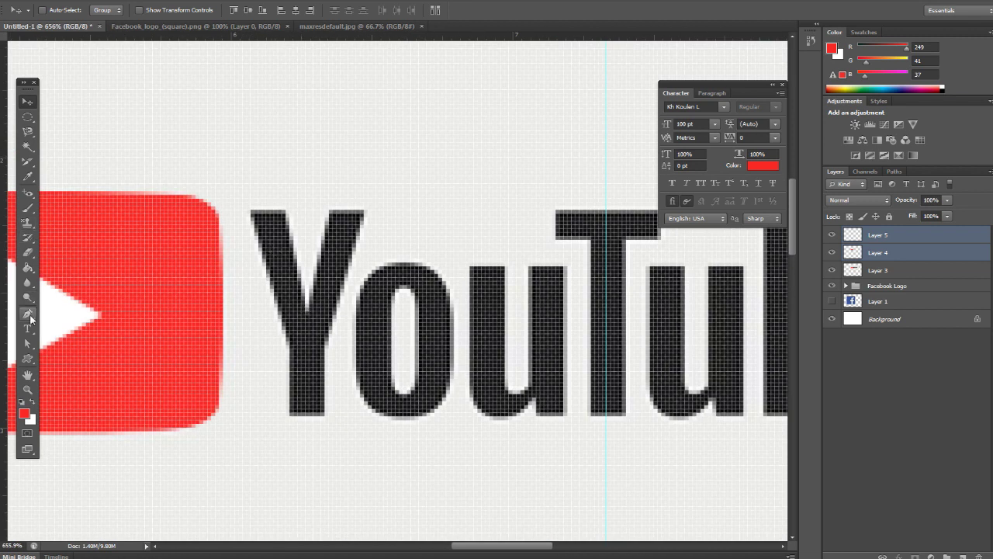
Start a pen path across the top edge of the Y, including its inner notch
left_click(29, 315)
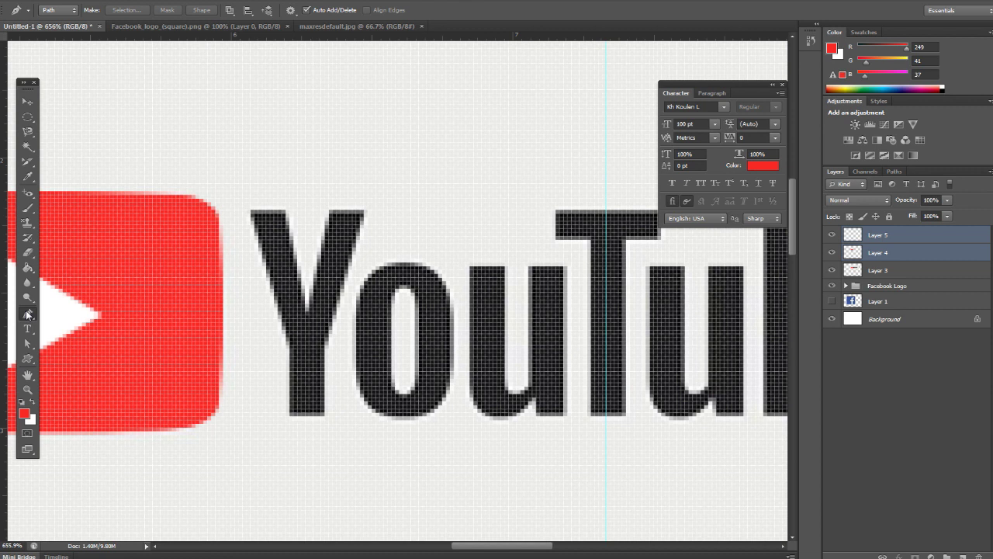
scroll(246, 213, "up", 1)
left_click(254, 218)
left_click(300, 217)
left_click(328, 348)
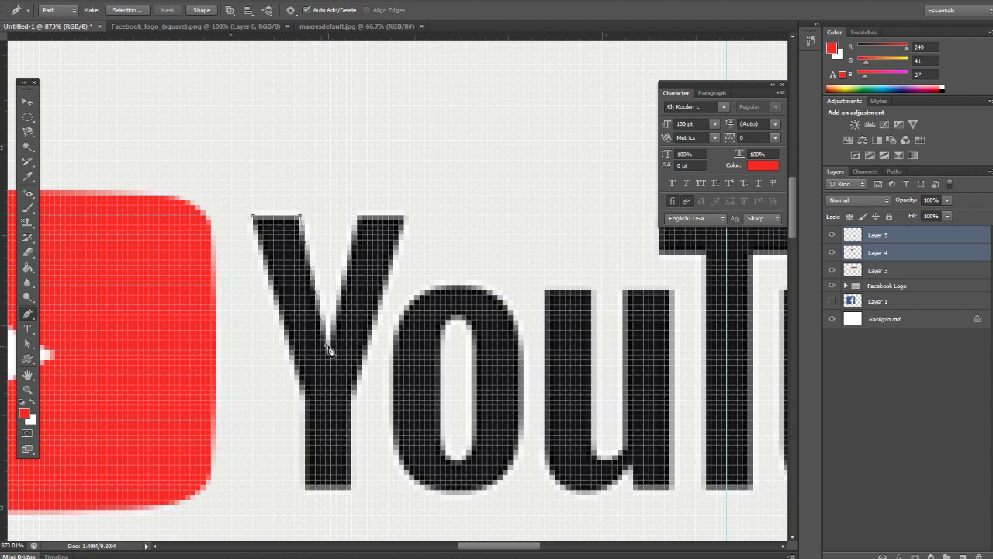
left_click(356, 217)
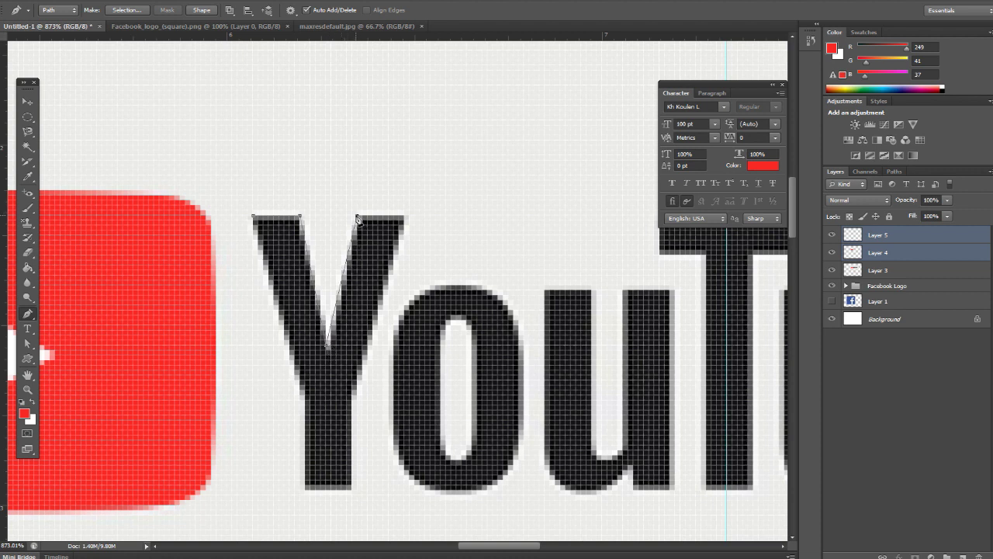
left_click(408, 216)
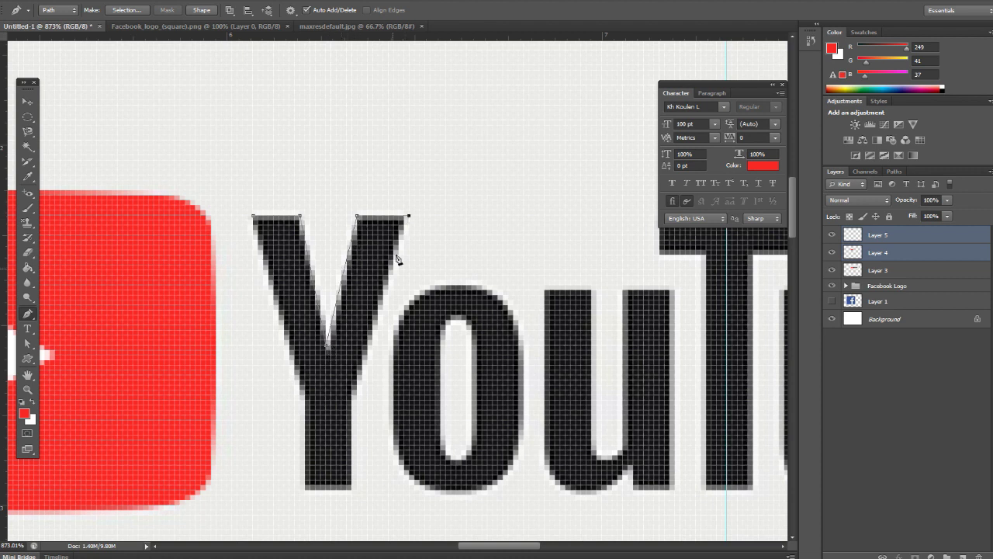
Finish and close the Y's outline down its stem, then begin a path on the o's left edge
left_click(351, 400)
left_click(351, 490)
left_click(305, 401)
left_click(248, 217)
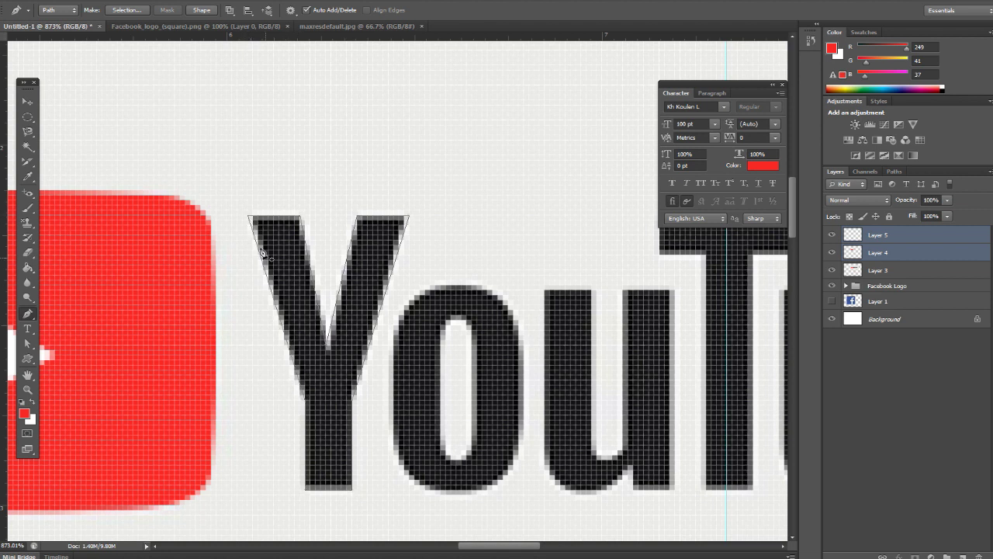
left_click(392, 334)
left_click(393, 446)
Curve the pen path around the bottom and lower right of the o
left_click_drag(440, 495, 475, 497)
left_click_drag(524, 446, 524, 403)
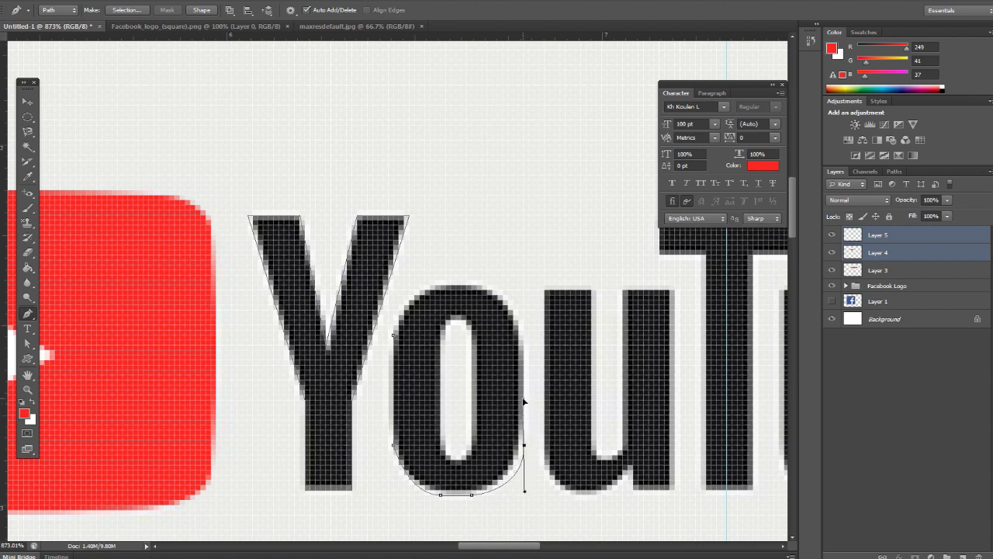
left_click_drag(526, 447, 525, 436)
mouse_move(527, 482)
left_mouse_down()
mouse_move(478, 497)
mouse_move(518, 490)
left_mouse_up()
left_click(472, 496)
left_click(440, 495)
Continue the o's outer path up the right side, over the top and down the left
left_click(524, 346)
left_click_drag(529, 390, 526, 393)
mouse_move(477, 281)
left_mouse_down()
mouse_move(431, 261)
mouse_move(483, 286)
left_mouse_up()
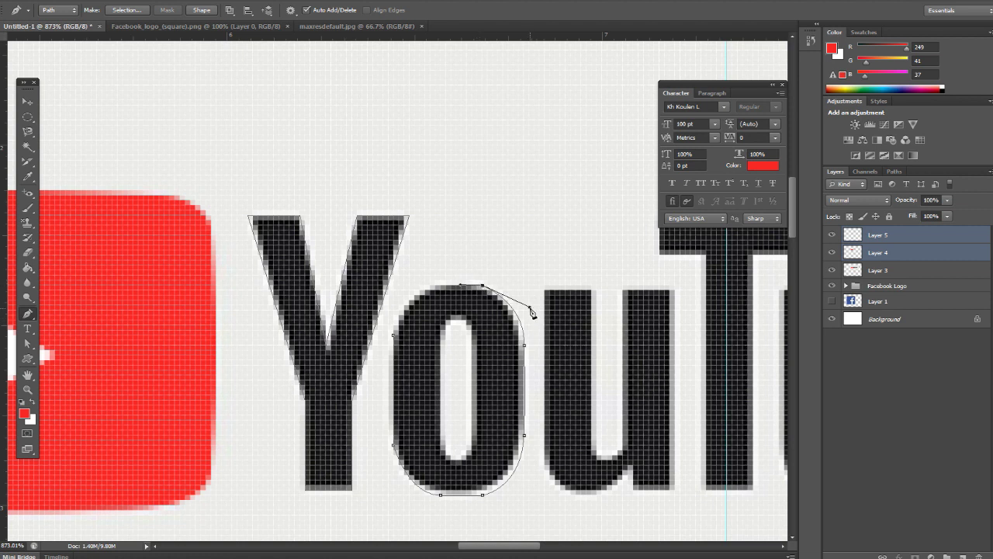
left_click_drag(530, 310, 516, 288)
left_click_drag(525, 290, 525, 289)
left_click(430, 284)
left_click_drag(392, 336, 395, 382)
Trace and close a curved pen path around the o's inner hole
left_click(440, 339)
left_click(440, 443)
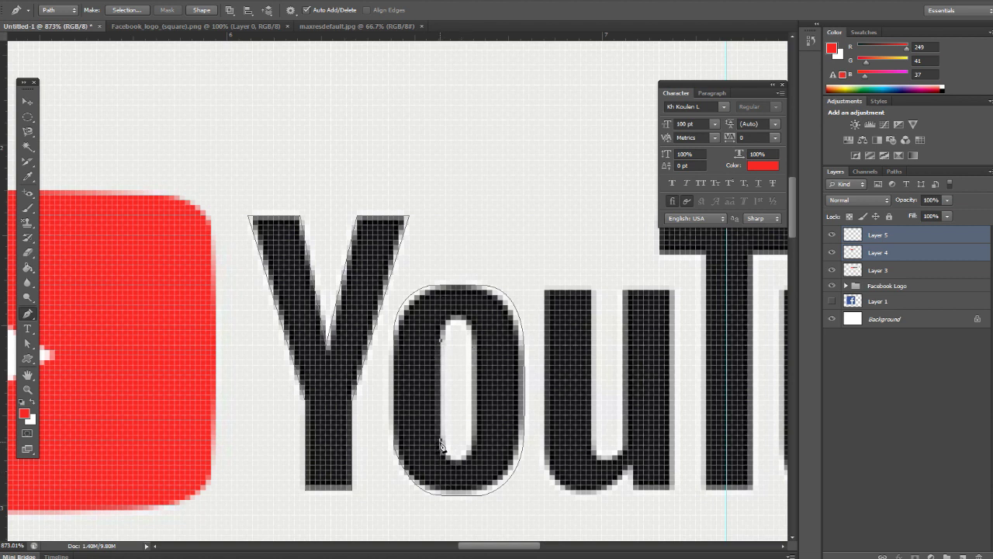
left_click_drag(478, 448, 502, 410)
left_click(477, 445, "alt")
left_click(477, 404)
left_click_drag(441, 339, 425, 392)
left_click_drag(425, 392, 429, 388)
left_click(480, 344)
left_click(477, 329)
left_click(454, 299)
Adjust the view and start a new pen path at the u's top-left corner
scroll(437, 412, "down", 3)
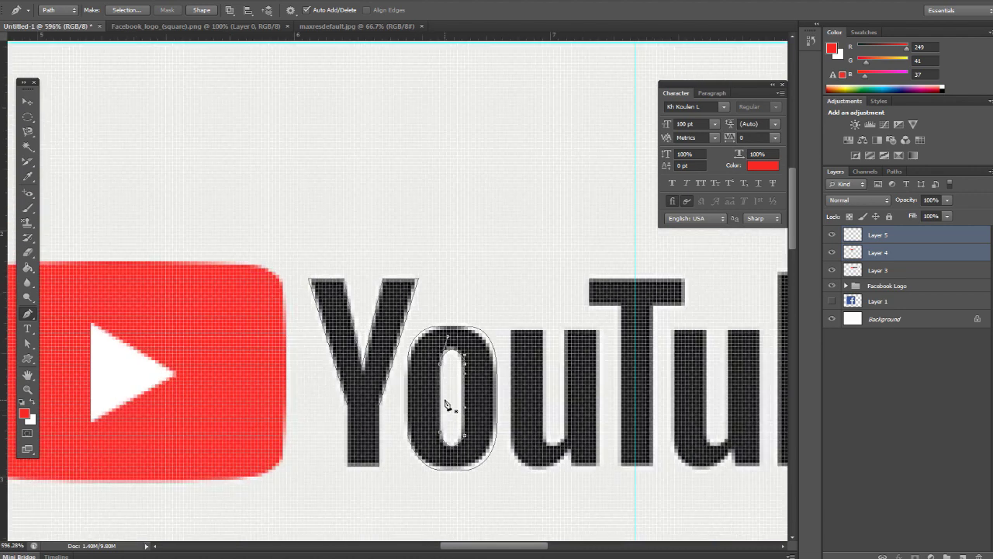
scroll(447, 403, "down", 3)
scroll(454, 396, "up", 2)
scroll(459, 388, "up", 2)
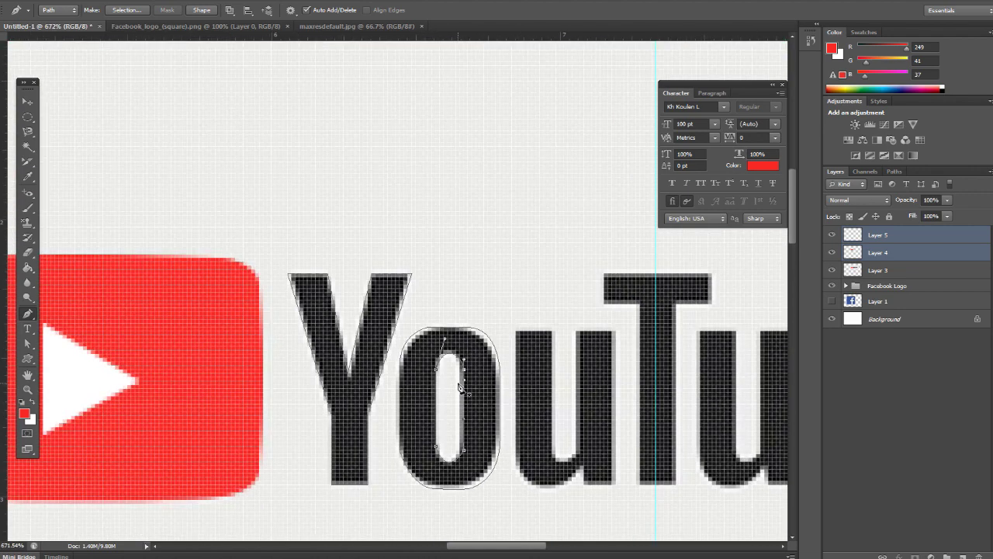
scroll(460, 388, "down", 3)
scroll(470, 466, "up", 2)
scroll(481, 396, "up", 2)
left_click(501, 379)
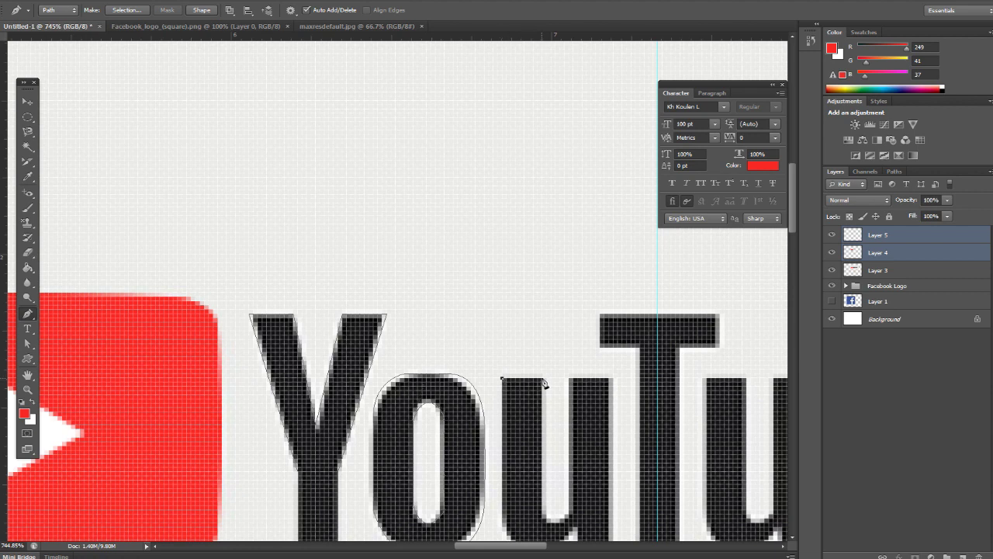
Trace the first u with the pen, curving around its bottom, and close it
left_click(543, 382)
scroll(536, 382, "down", 2)
scroll(417, 255, "up", 2)
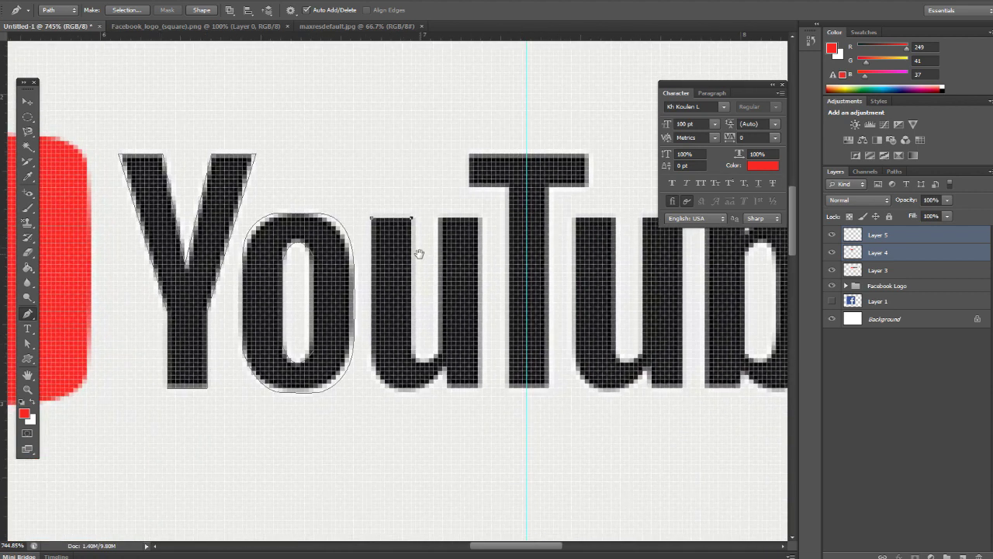
left_click(412, 357)
mouse_move(440, 360)
left_mouse_down()
mouse_move(466, 339)
mouse_move(443, 355)
left_mouse_up()
left_click(439, 218)
left_click(482, 219)
left_click(482, 388)
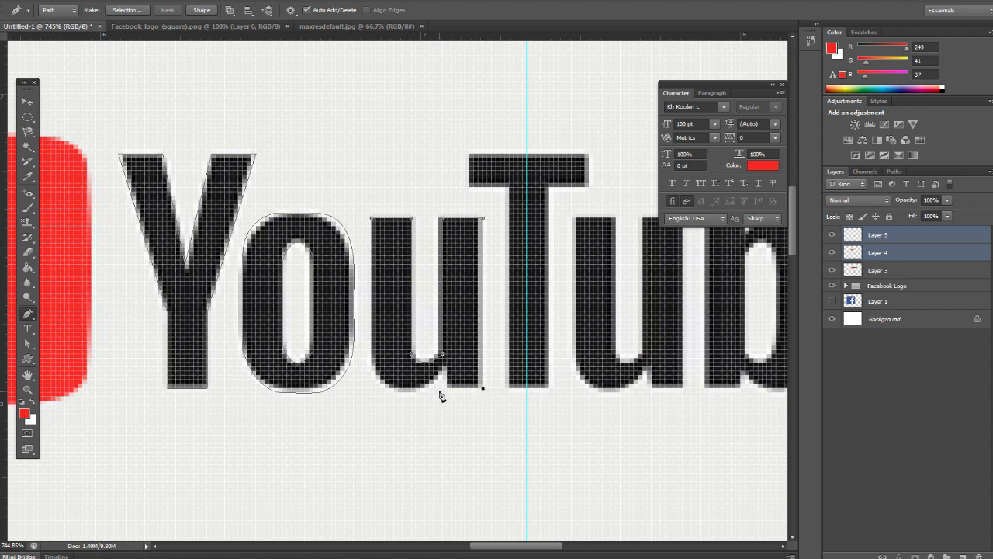
left_click(447, 388)
left_click_drag(412, 393, 402, 396)
left_click_drag(374, 386, 369, 349)
left_click(371, 220)
Outline the T's stem and crossbar with a corner-point pen path
left_click(509, 388)
left_click(548, 388)
left_click(549, 187)
left_click(589, 187)
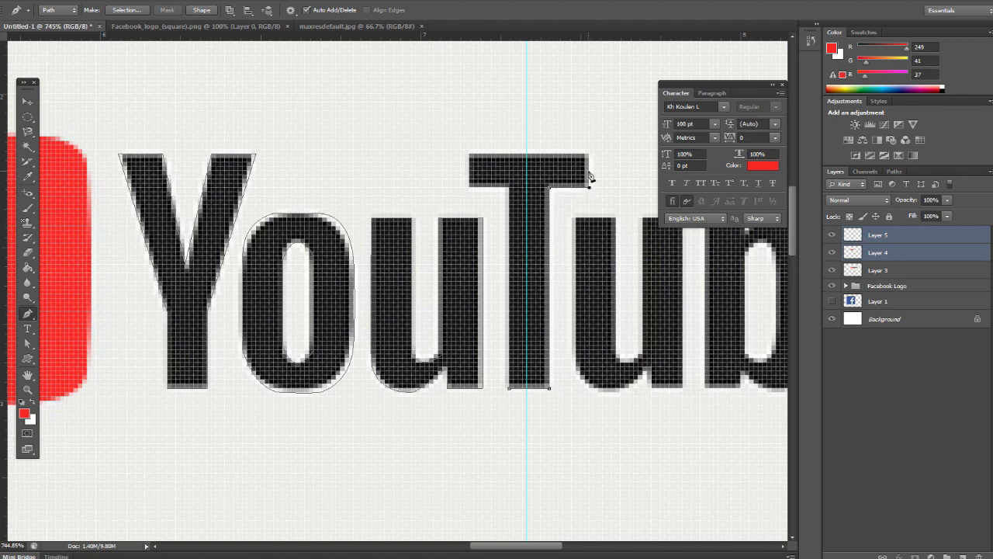
left_click(589, 155)
left_click(469, 187)
left_click(509, 187)
left_click_drag(533, 331, 315, 327)
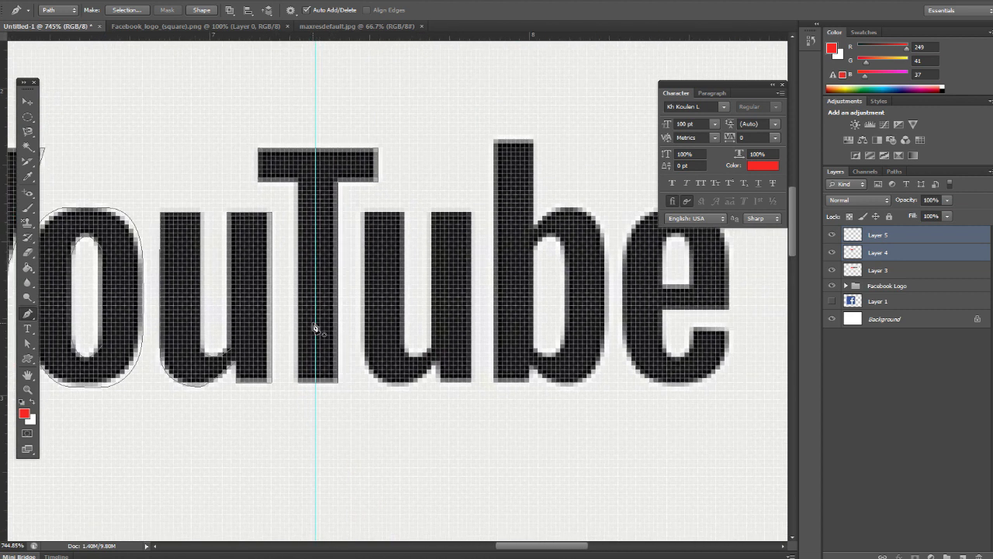
Trace and close the second u's outline, curving its inner and outer bottom
left_click(360, 211)
left_click(405, 211)
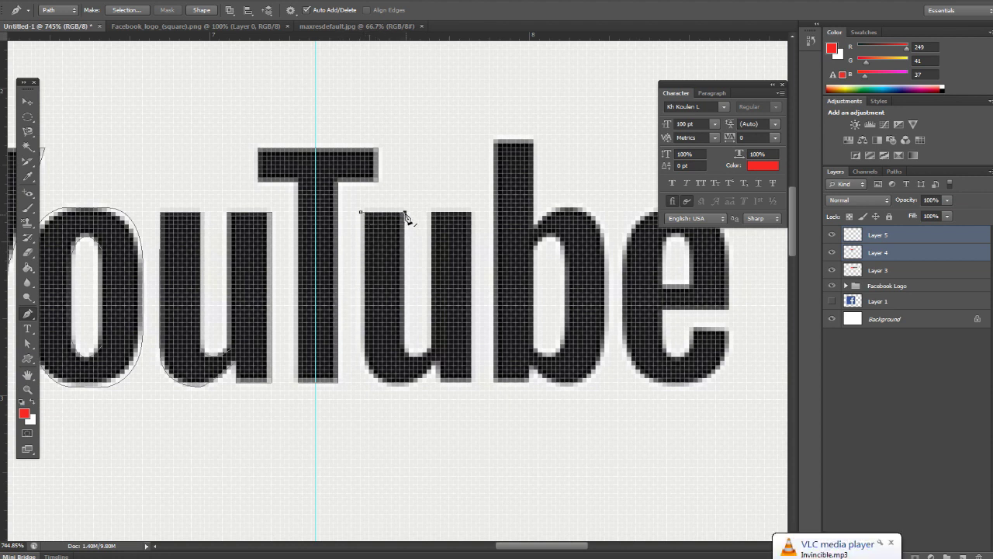
left_click(405, 348)
left_click_drag(432, 347, 432, 327)
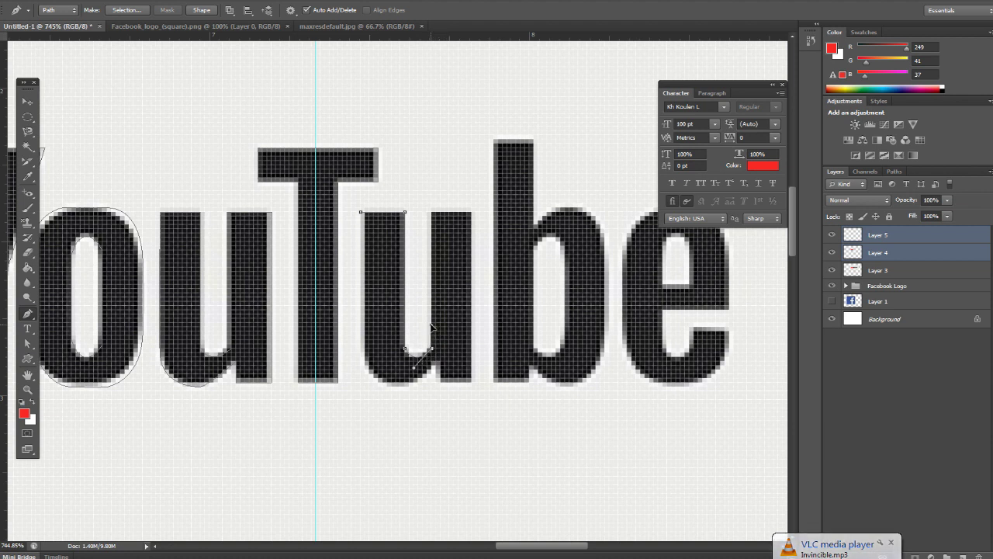
left_click(432, 216)
left_click(471, 212)
left_click(471, 381)
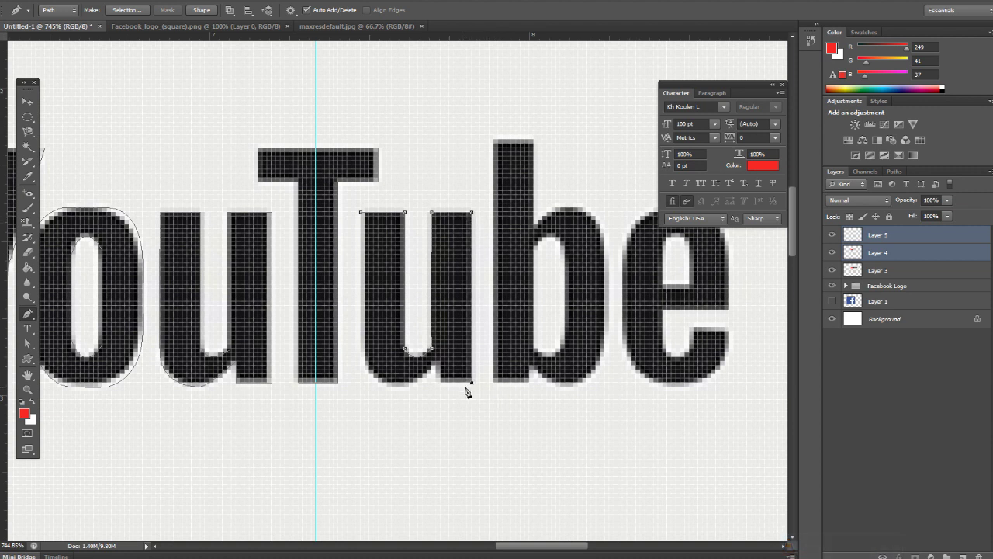
left_click(436, 382)
mouse_move(400, 386)
left_mouse_down()
mouse_move(391, 388)
mouse_move(361, 343)
left_mouse_up()
left_click(361, 362, "alt")
left_click(360, 212)
key("Return")
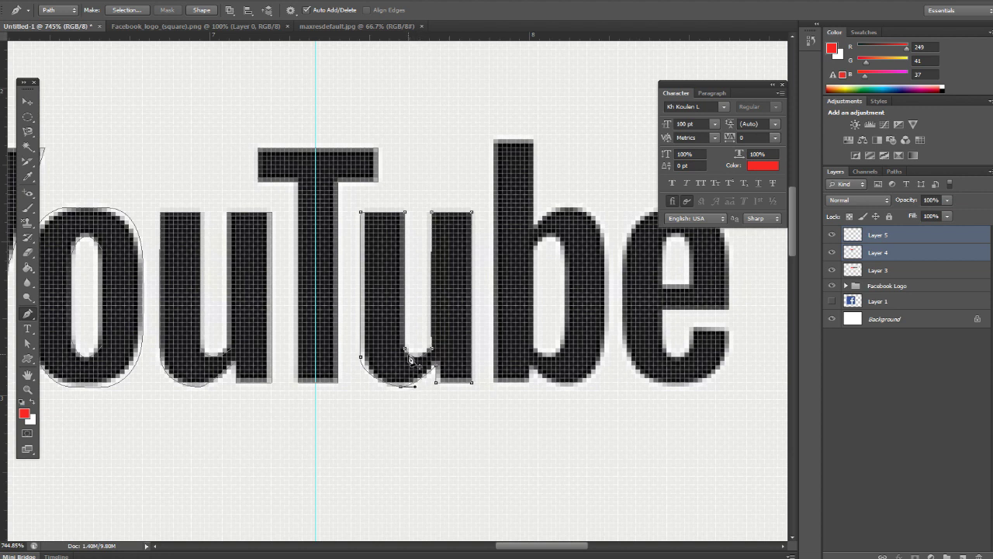
Curve the u's lower-left corner and trace the b's stem and bowl top
left_click_drag(361, 358, 370, 368)
left_click(493, 383)
left_click(494, 140)
left_click(535, 142)
left_click(534, 226)
left_click_drag(581, 209, 594, 211)
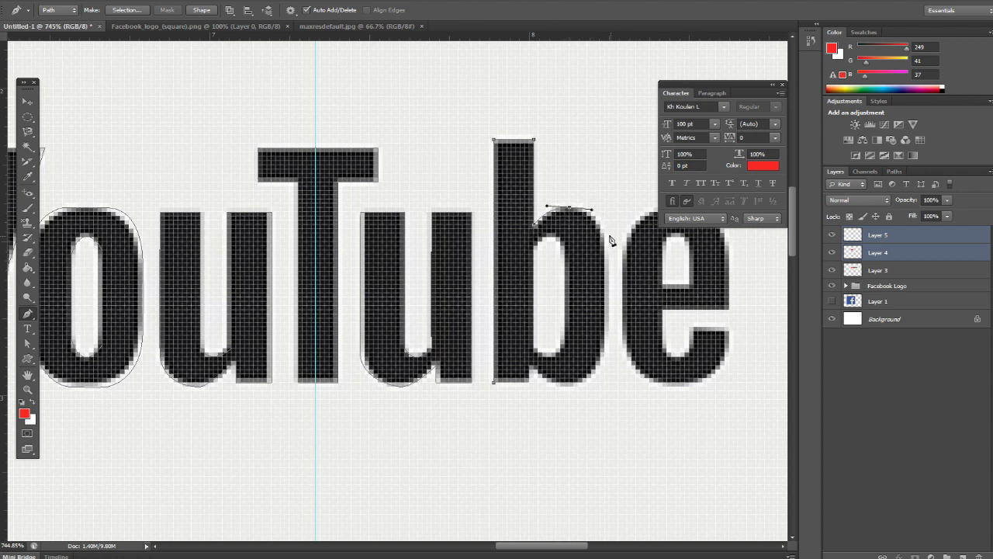
left_click_drag(606, 242, 608, 246)
Finish the b's outline around its bottom and close the path
left_click(606, 340)
left_click_drag(571, 385, 543, 389)
left_click(570, 386)
left_click(530, 382)
left_click(494, 384)
Trace most of the b's inner hole with a curved pen path
left_click_drag(534, 250, 555, 236)
left_click(565, 252)
left_click(565, 344)
left_click_drag(546, 364, 514, 324)
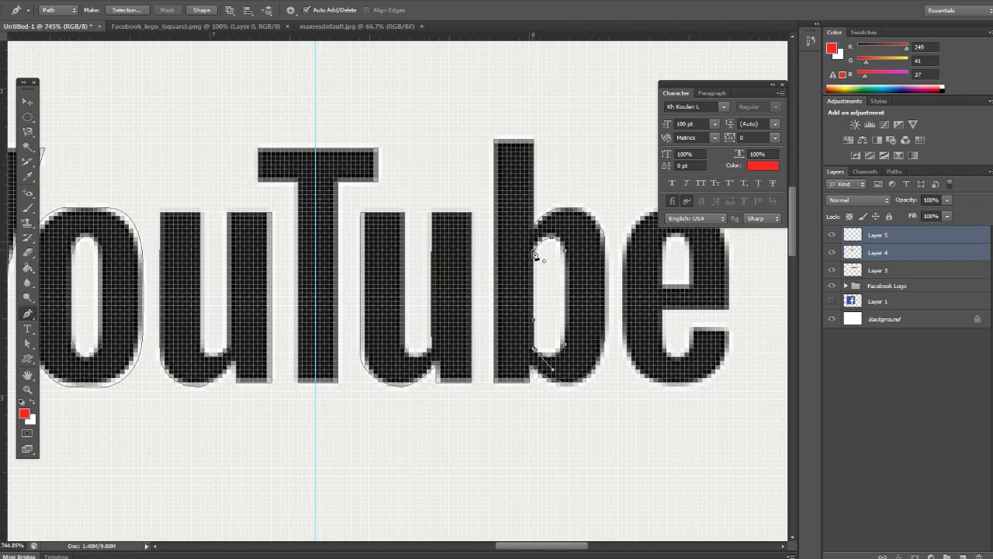
Trace a closed pen path around the outer outline of the e
scroll(539, 291, "down", 2)
left_click_drag(507, 297, 371, 334)
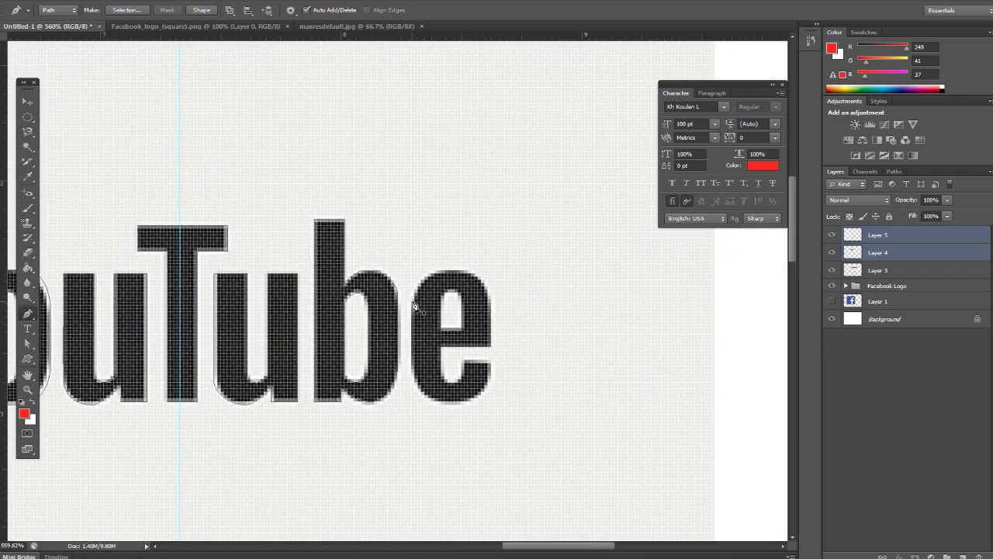
left_click(411, 303)
left_click(411, 371)
left_click_drag(437, 403, 491, 374)
left_click(492, 362, "alt")
left_click(462, 362)
left_click_drag(468, 274, 443, 272)
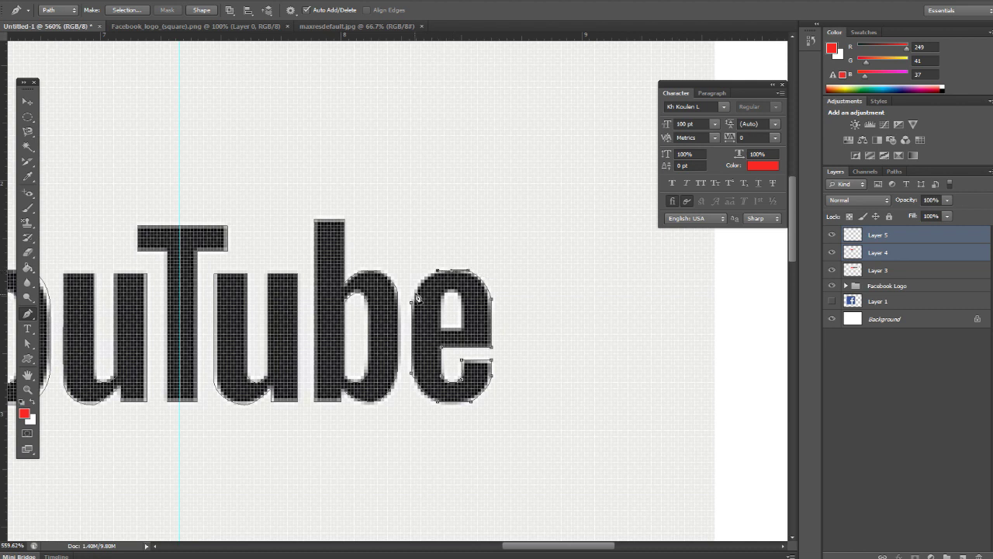
left_click(413, 275)
Trace a closed pen path around the e's inner hole
left_click(440, 304)
left_click(440, 331)
left_click(463, 332)
left_click(463, 305)
left_click_drag(442, 304, 432, 328)
Turn the traced YouTube letter paths into a selection and add empty Layer 6 above Layer 5
scroll(463, 328, "down", 3)
scroll(463, 327, "down", 2)
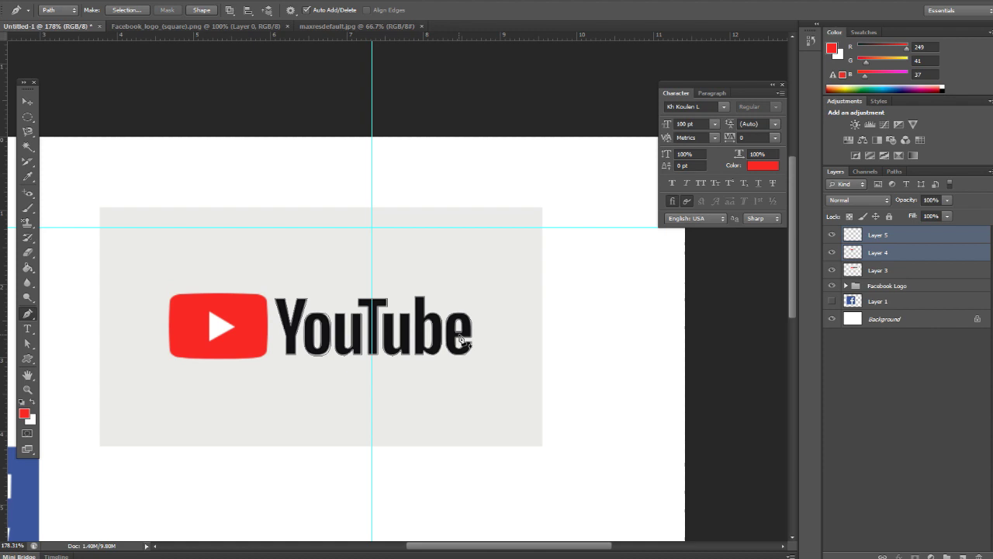
scroll(432, 355, "down", 2)
scroll(524, 180, "up", 1)
scroll(524, 180, "up", 2)
scroll(523, 186, "up", 1)
right_click(526, 234)
left_click(571, 287)
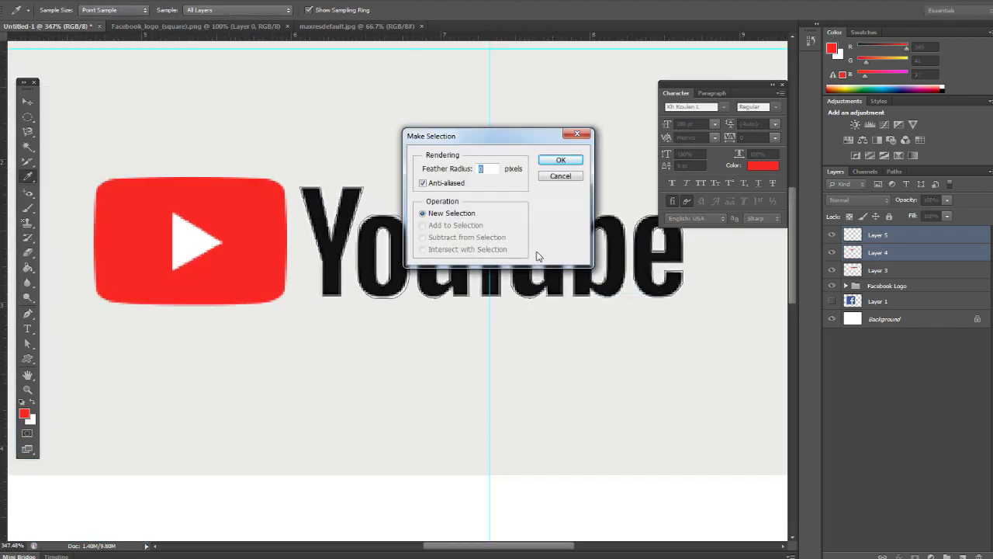
left_click(564, 160)
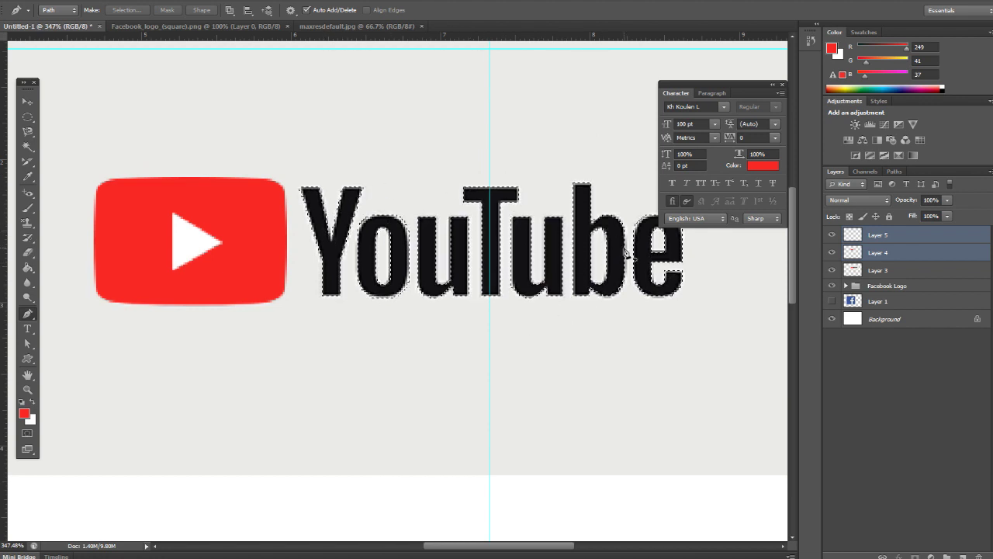
left_click_drag(499, 222, 399, 294)
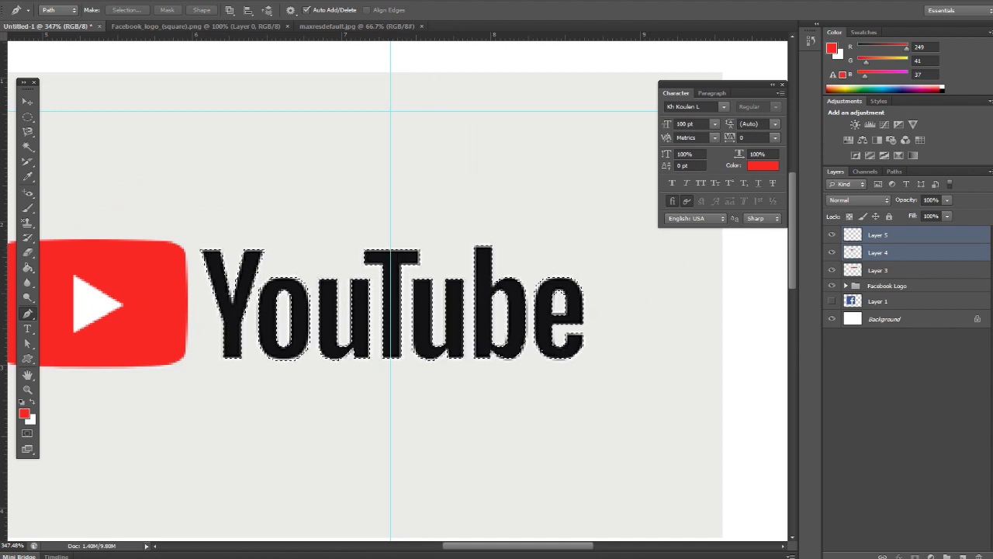
left_click(962, 556)
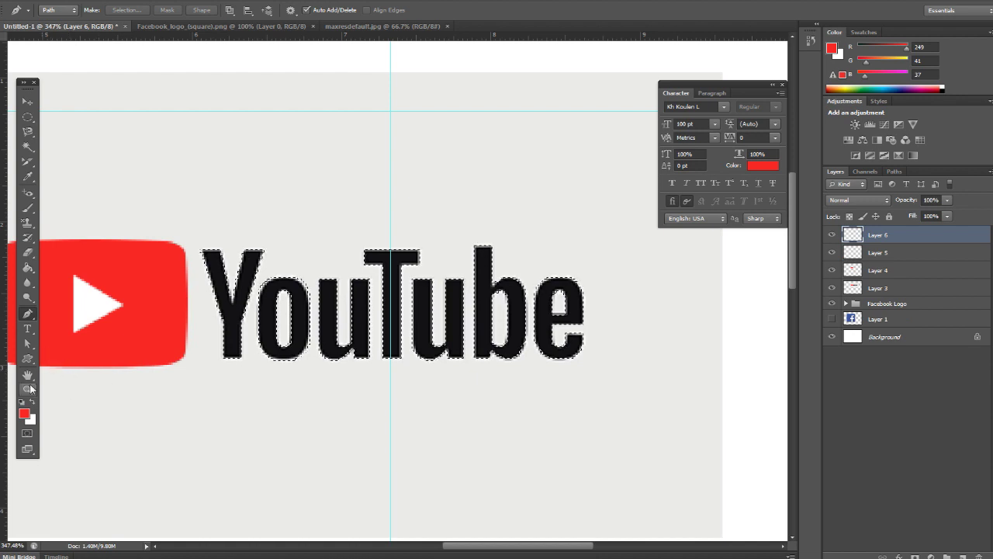
Set the foreground colour to black sampled from the YouTube lettering
key("i")
left_click(24, 414)
left_click(376, 260)
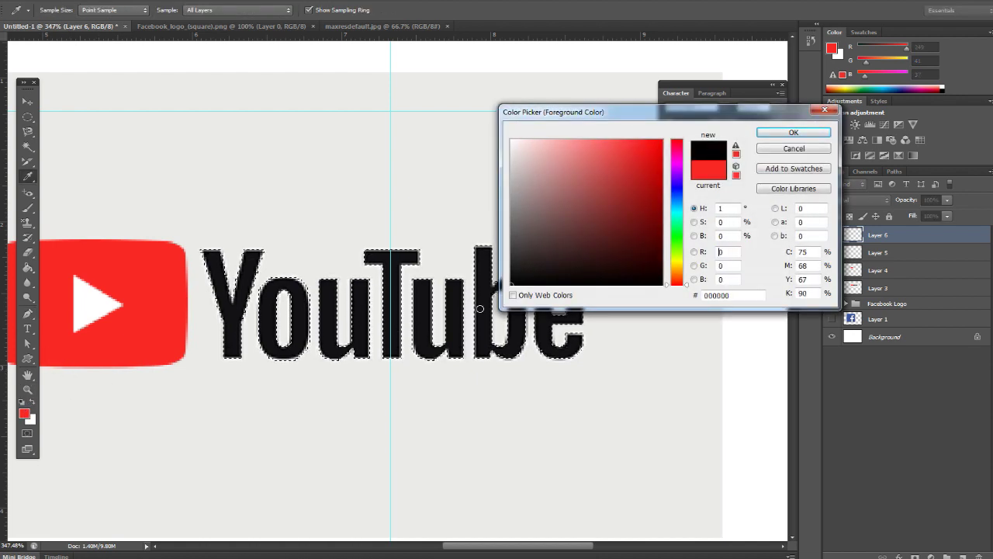
left_click(792, 133)
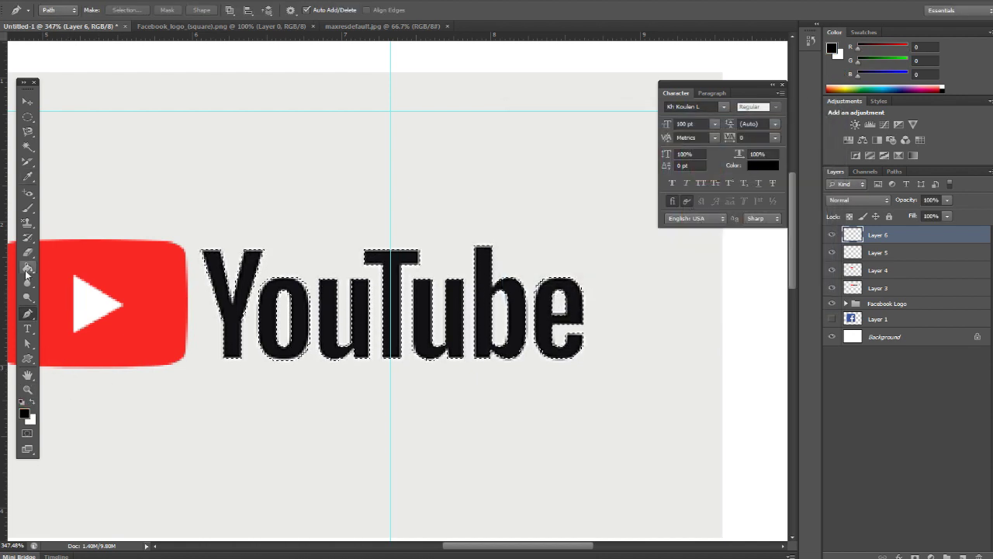
Paint-bucket fill the YouTube letters black on Layer 6, then deselect
key("g")
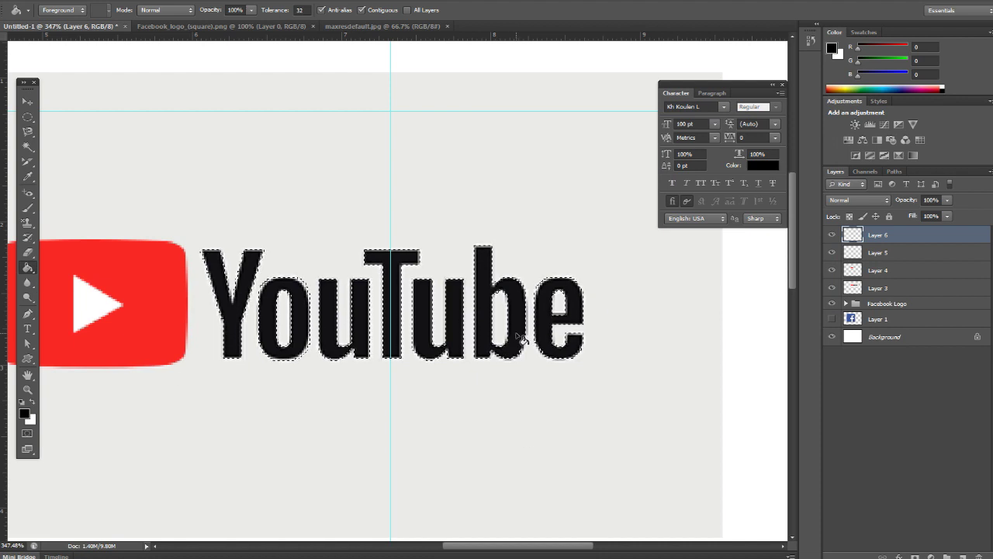
left_click(519, 340)
left_click(384, 348)
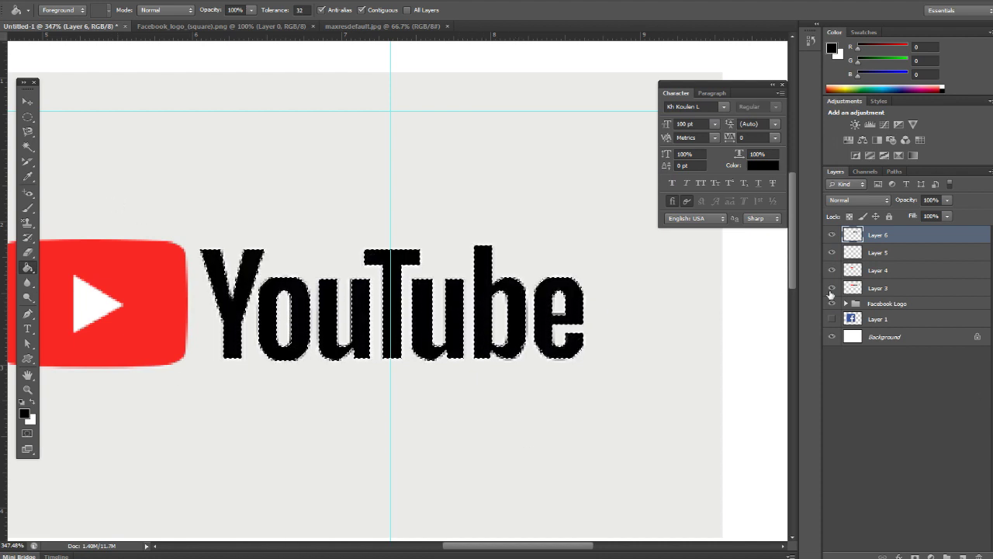
left_click(27, 101)
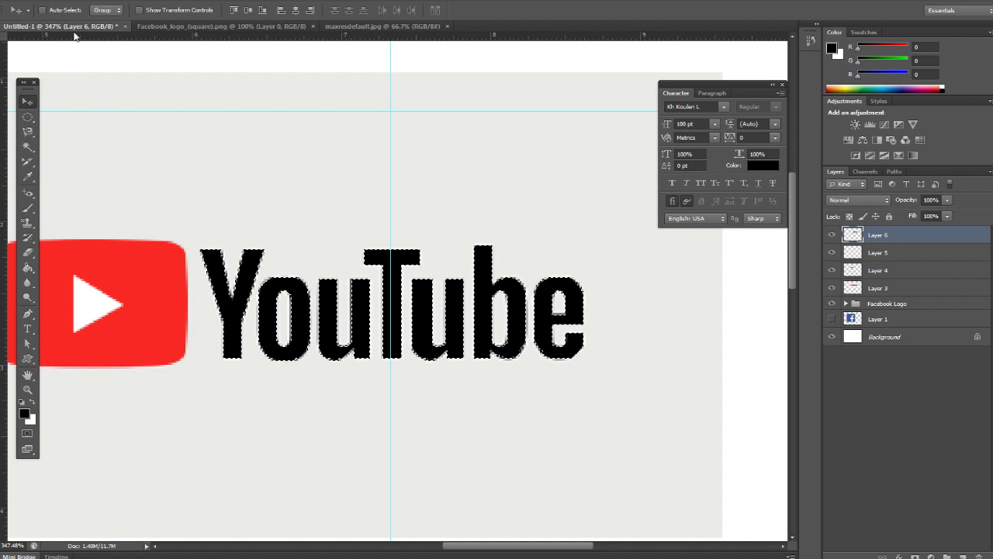
left_click(167, 18)
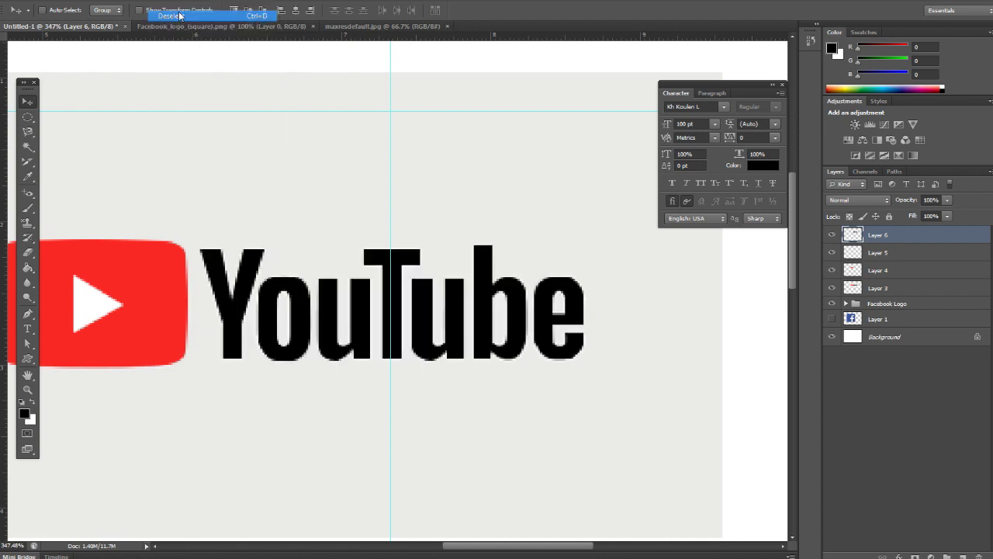
Hide the grey reference layer and try moving the wordmark and play icon, undoing both moves
scroll(352, 200, "down", 2)
scroll(366, 211, "down", 2)
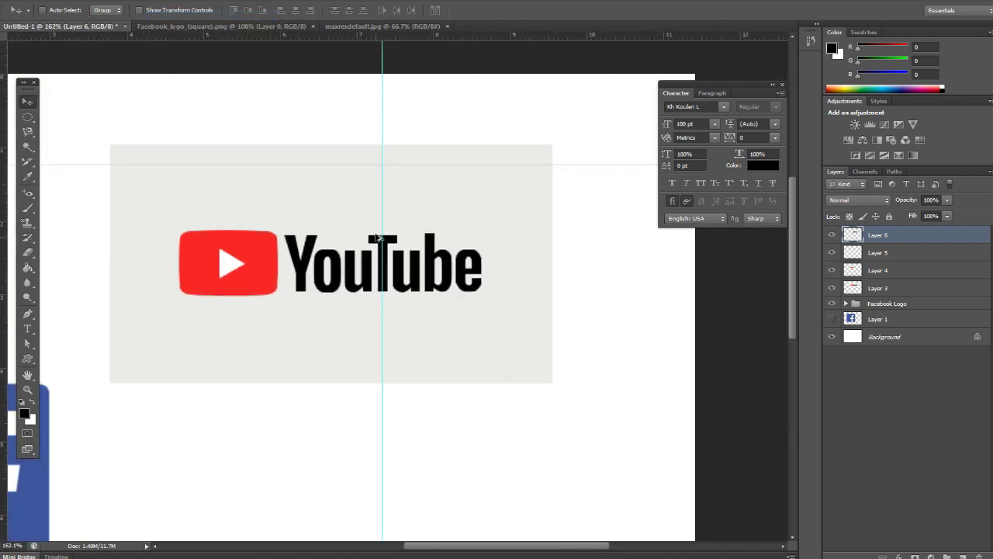
scroll(388, 225, "down", 2)
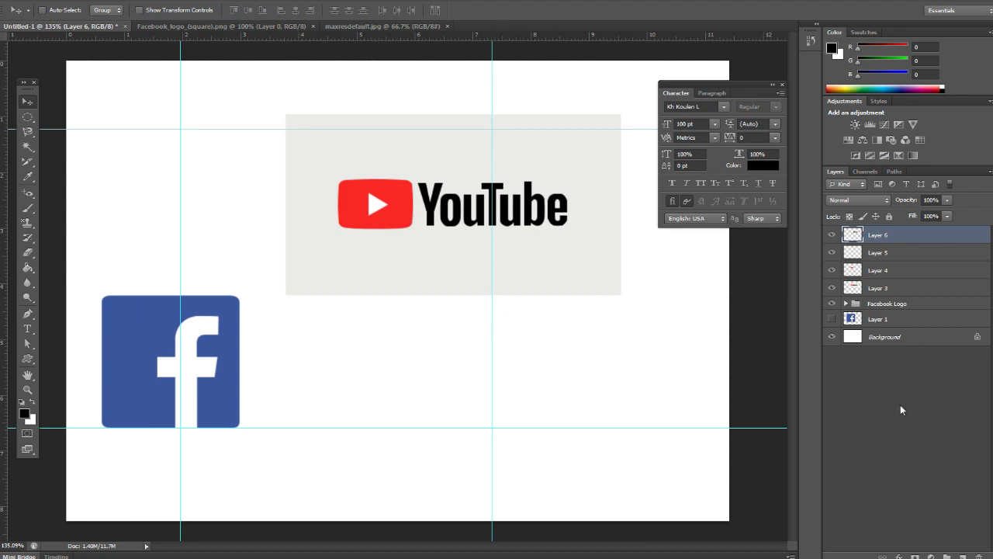
left_click(833, 288)
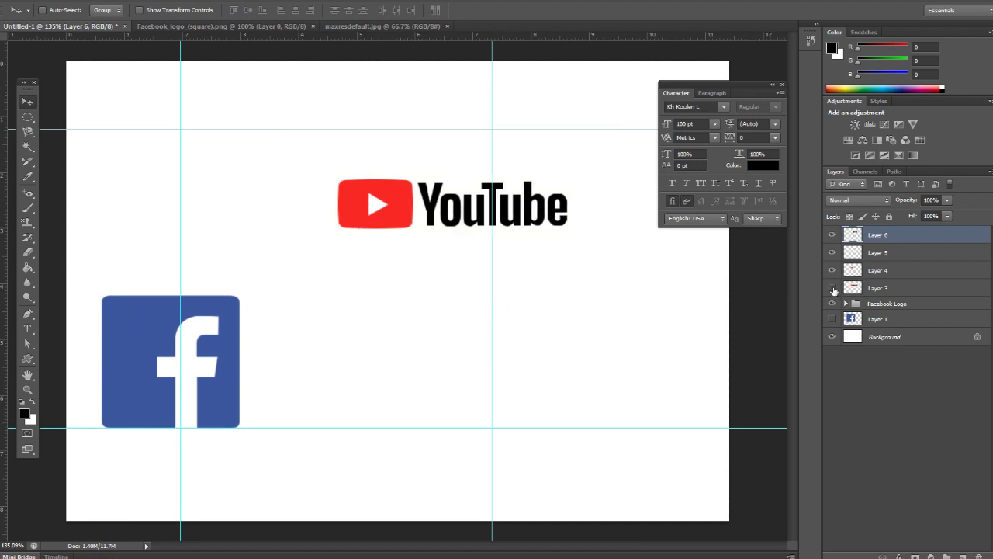
left_click(834, 289)
left_click(877, 253, "shift")
left_click_drag(538, 223, 534, 338)
key("ctrl+z")
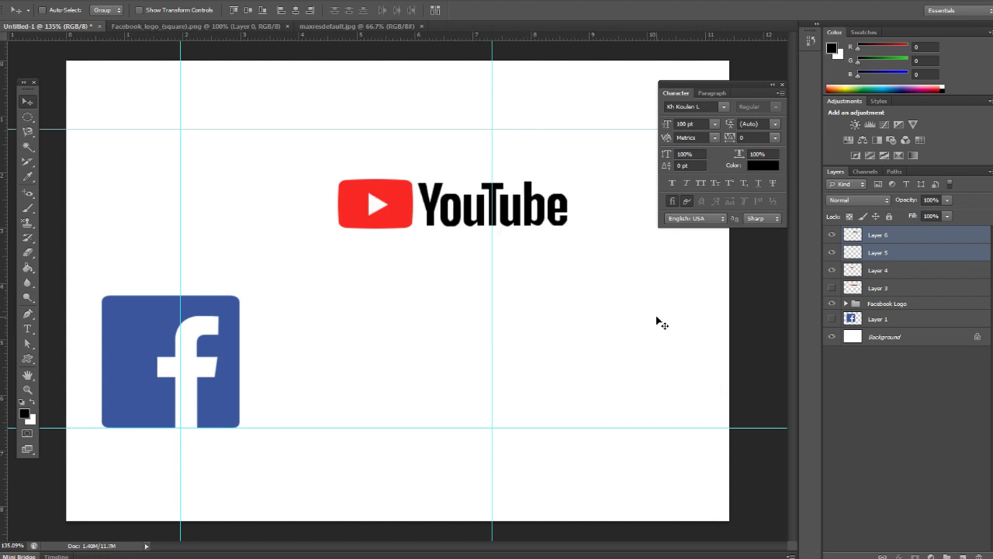
left_click(882, 271, "shift")
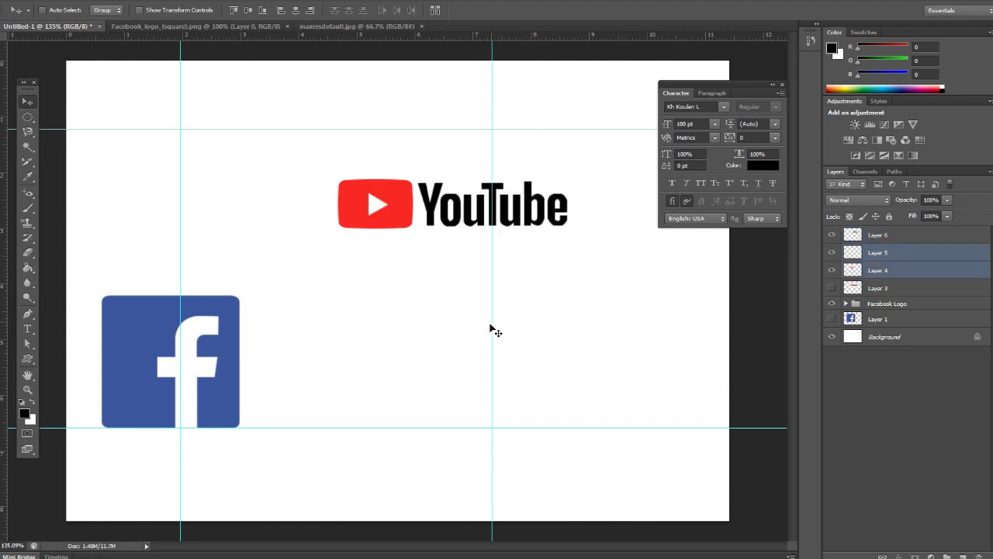
mouse_move(518, 234)
left_mouse_down()
mouse_move(523, 282)
mouse_move(502, 304)
left_mouse_up()
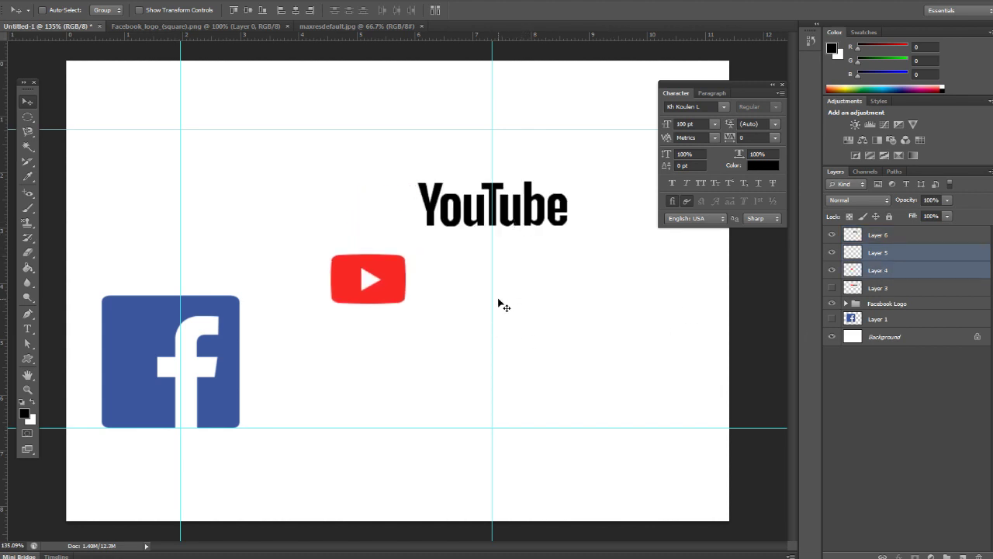
key("ctrl+z")
Move the YouTube logo layers beside the Facebook logo and group them as 'Youtube Logo'
left_click(890, 232, "shift")
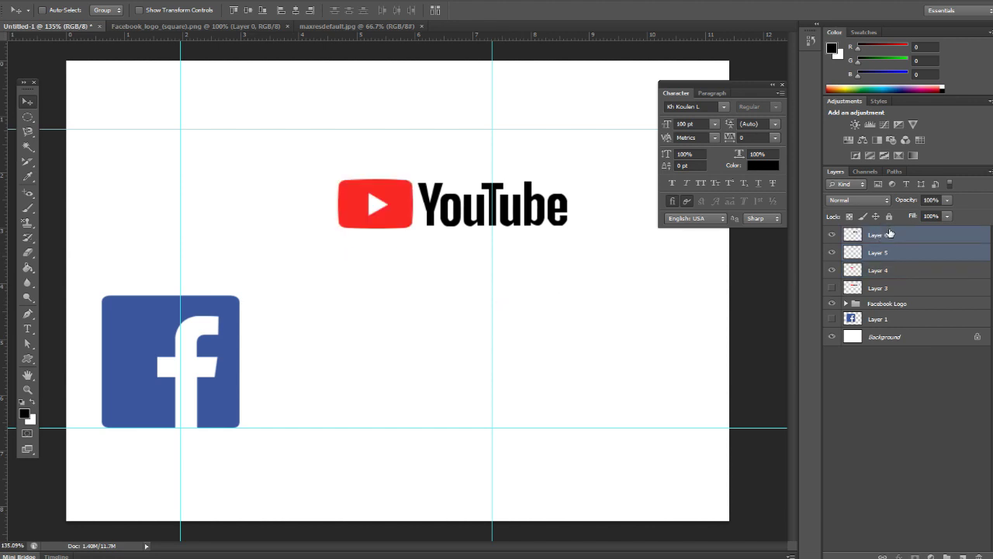
left_click(899, 279, "shift")
mouse_move(538, 204)
left_mouse_down()
mouse_move(475, 305)
mouse_move(577, 362)
left_mouse_up()
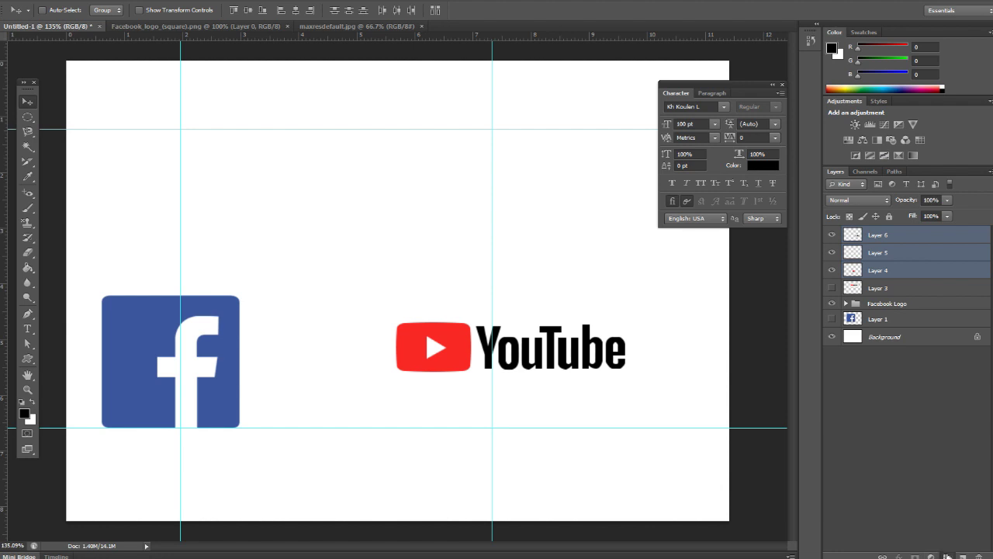
left_click(946, 557)
double_click(875, 233)
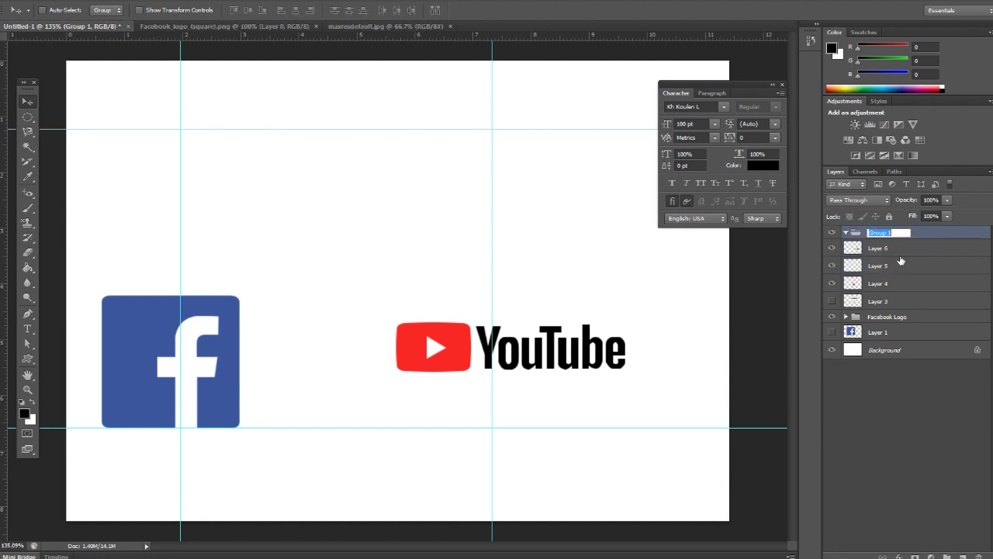
type("Youtube Logo")
key("Return")
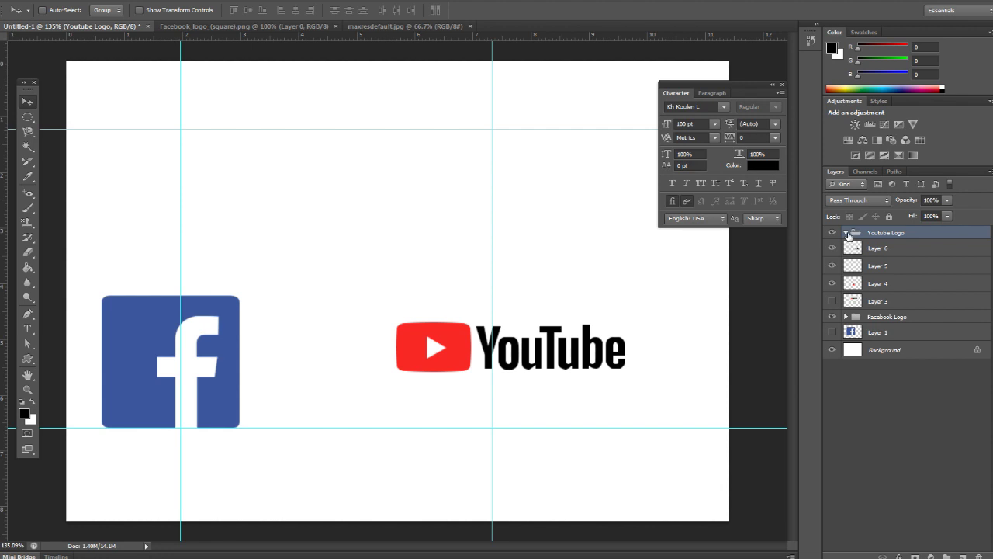
Put Layers 4, 5 and 6 inside the Youtube Logo group
left_click(833, 233)
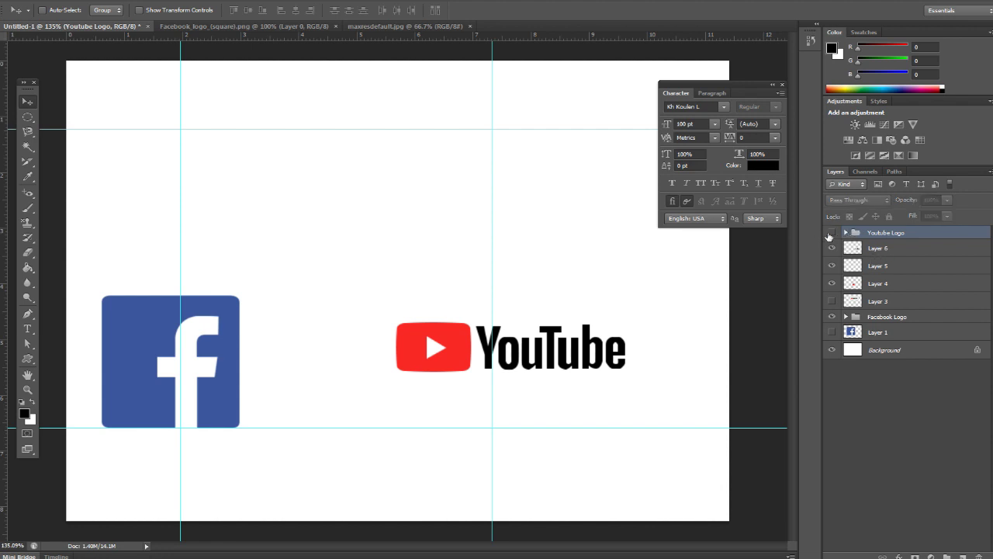
left_click(831, 233)
left_click(891, 282)
left_click(891, 265, "shift")
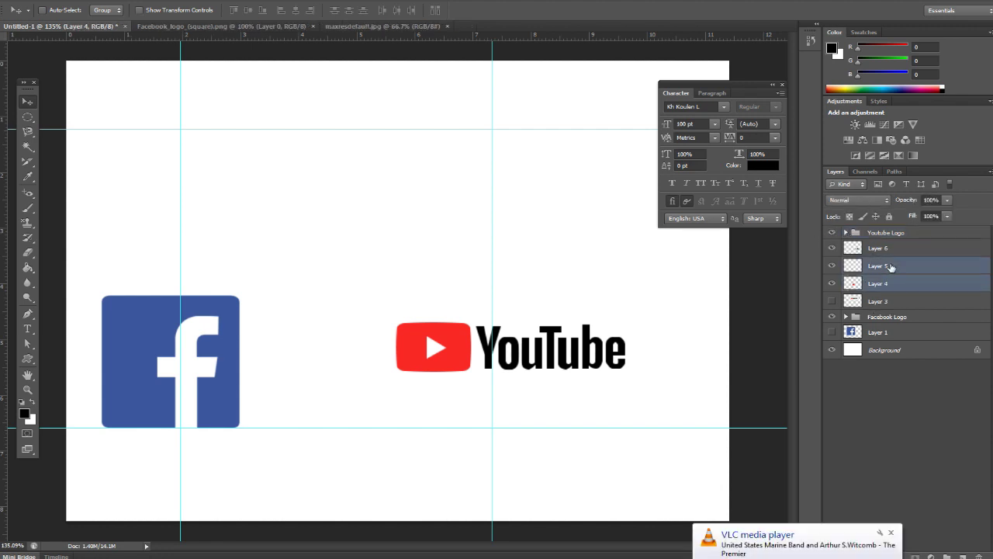
left_click(891, 249, "shift")
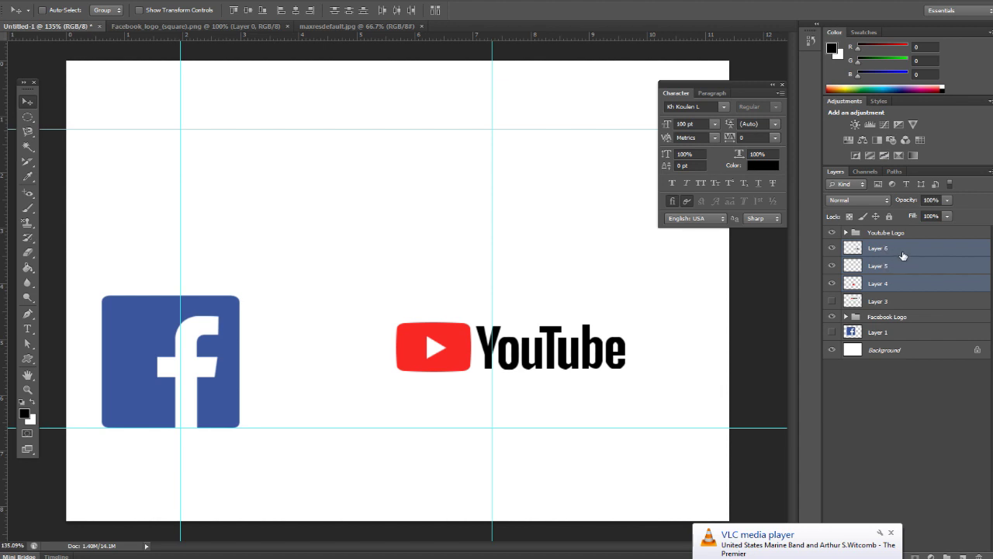
left_click_drag(877, 250, 892, 234)
left_click(893, 236)
Check the logo against the reference, then move the Facebook Logo group above Layer 3
left_click(831, 233)
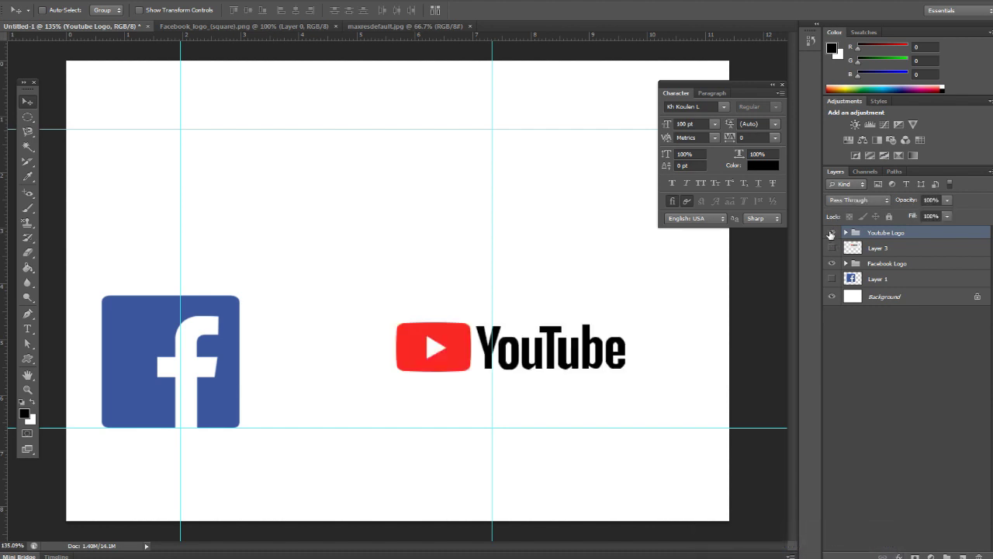
left_click(831, 234)
left_click(832, 249)
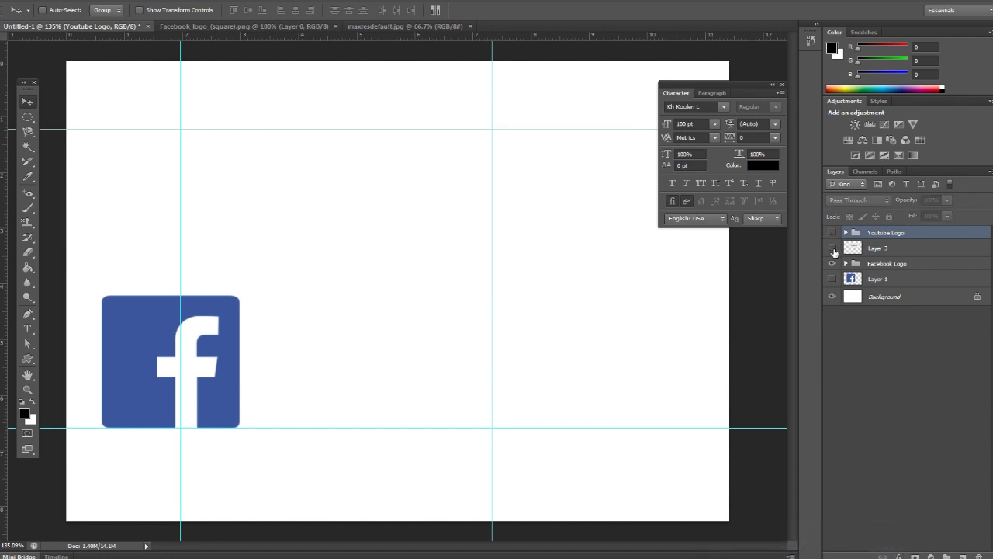
left_click(832, 249)
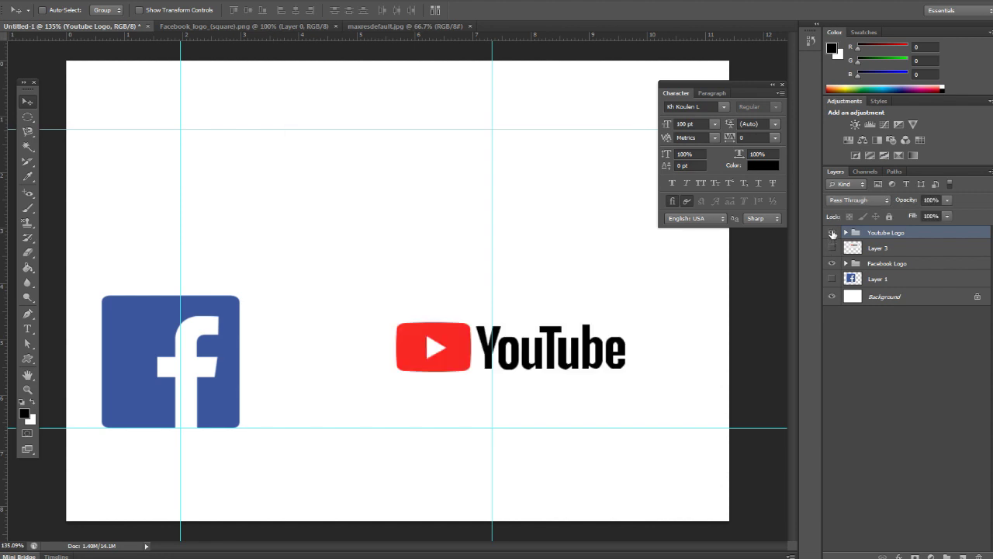
left_click(895, 279)
left_click_drag(886, 264, 885, 242)
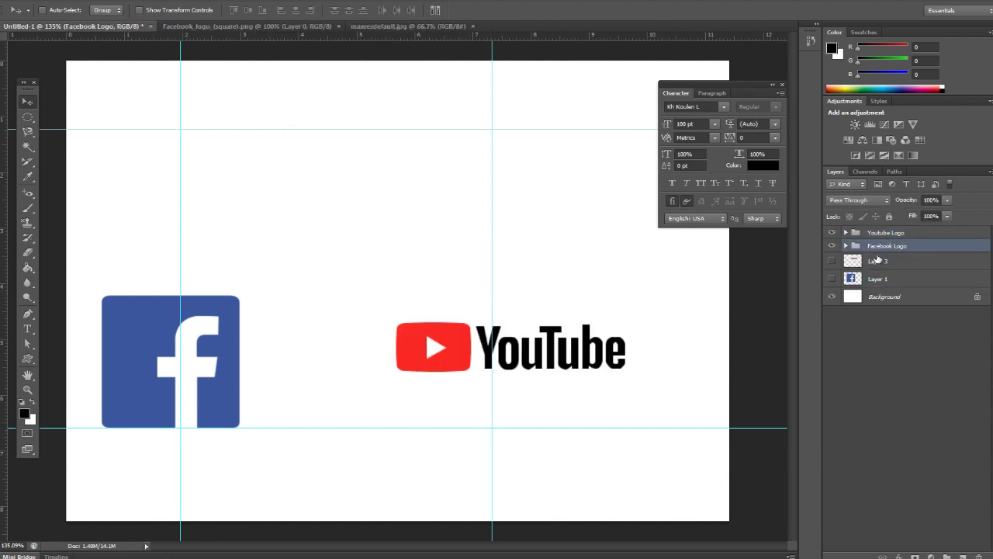
Raise the YouTube logo beside the Facebook logo and enlarge it with Free Transform
scroll(348, 349, "down", 3)
scroll(368, 355, "down", 2)
scroll(386, 324, "up", 1)
scroll(433, 285, "up", 1)
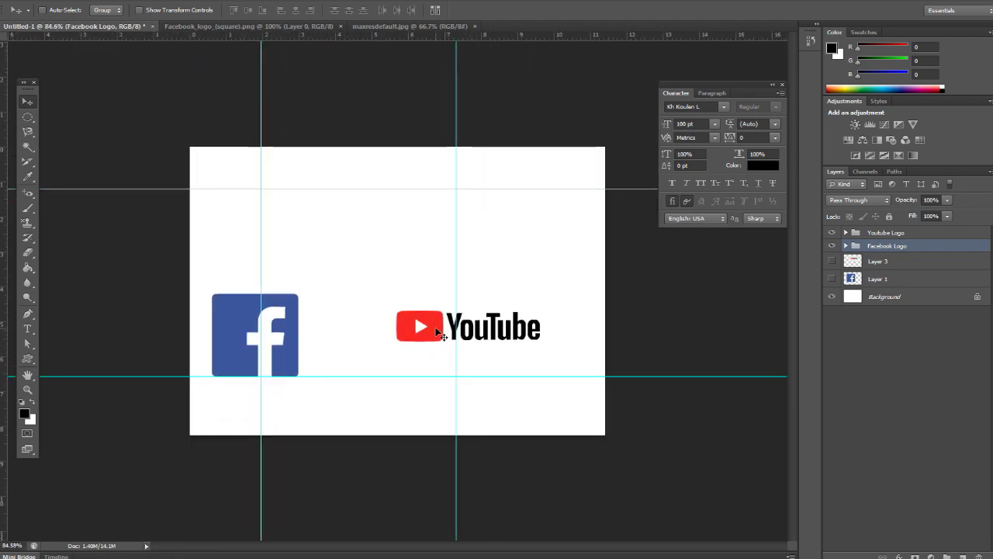
left_click(898, 233)
left_click_drag(496, 316, 508, 268)
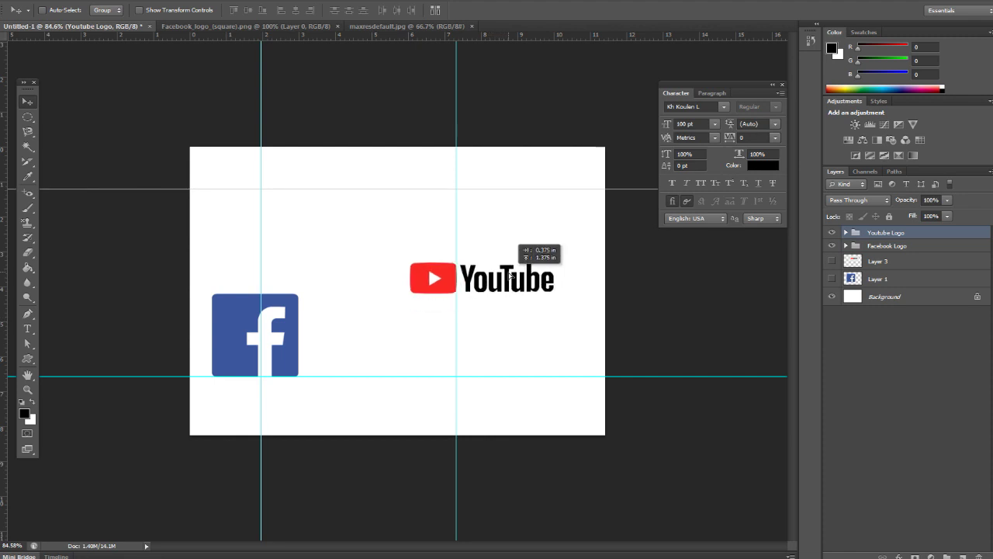
key("ctrl+y")
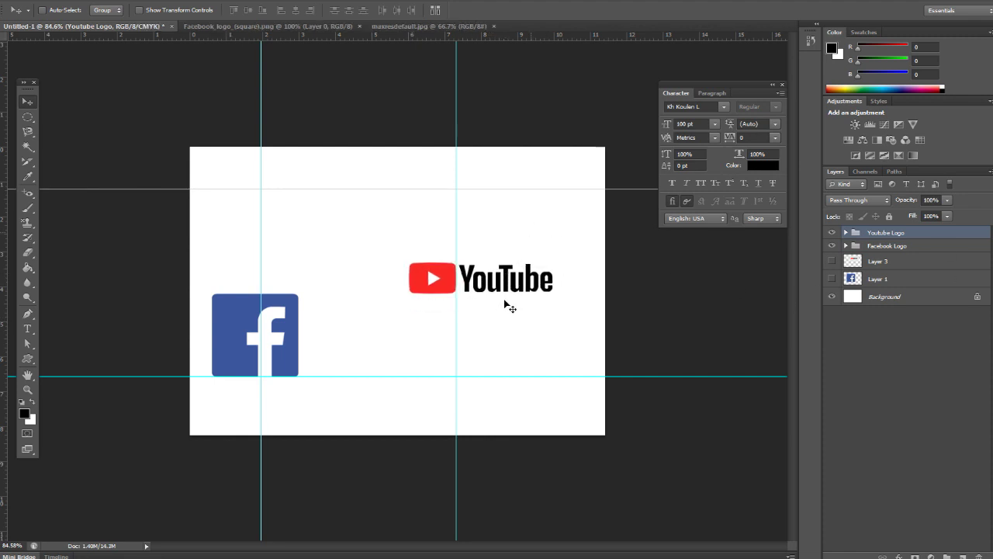
key("ctrl+t")
left_click_drag(409, 288, 379, 350)
key("Return")
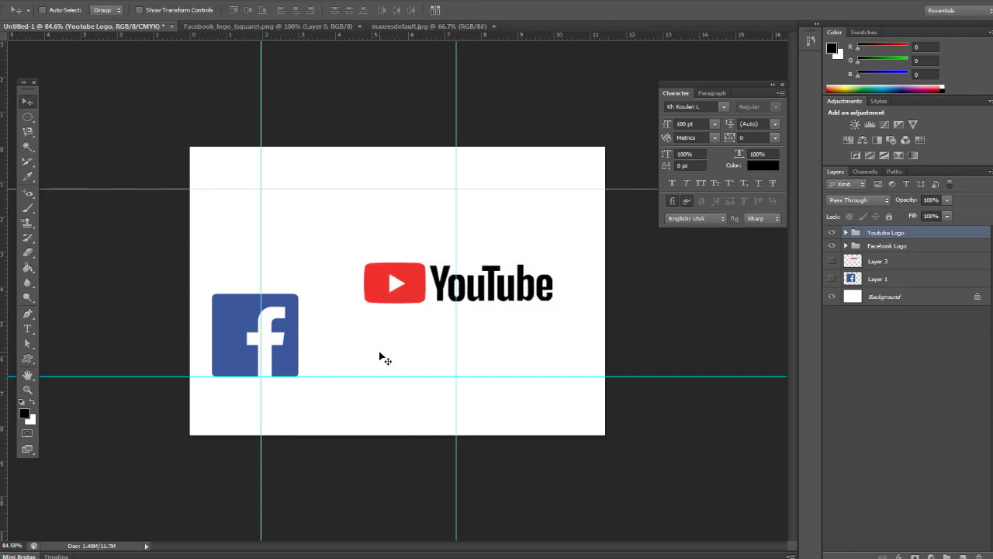
Enlarge and raise the Facebook logo, then shift the YouTube logo slightly right
left_click(883, 246)
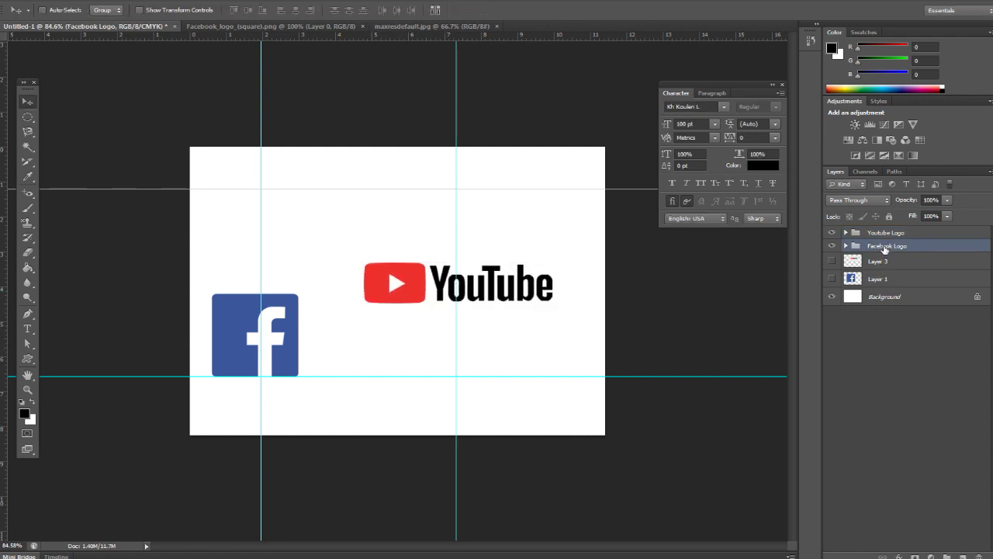
key("ctrl+t")
mouse_move(298, 294)
left_mouse_down()
mouse_move(332, 256)
mouse_move(316, 234)
left_mouse_up()
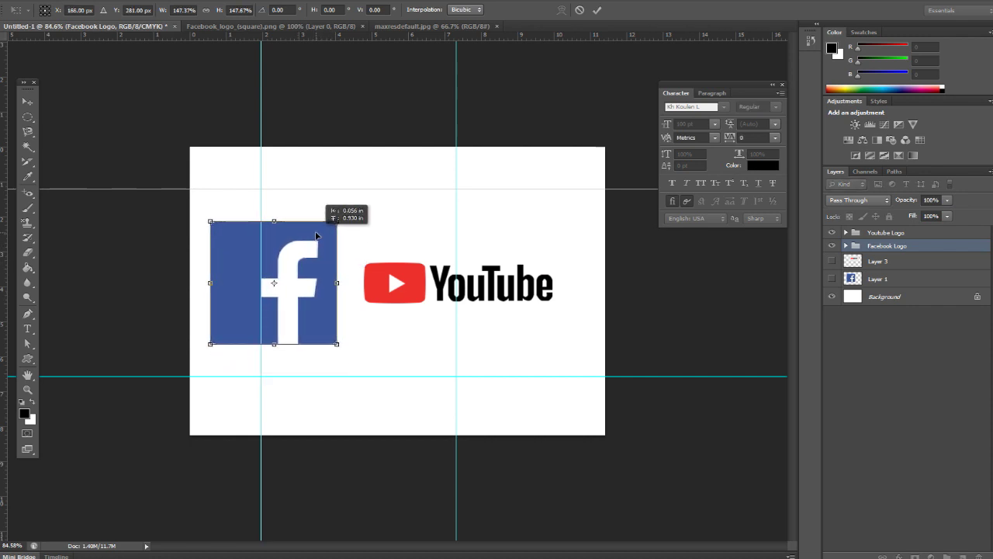
key("Return")
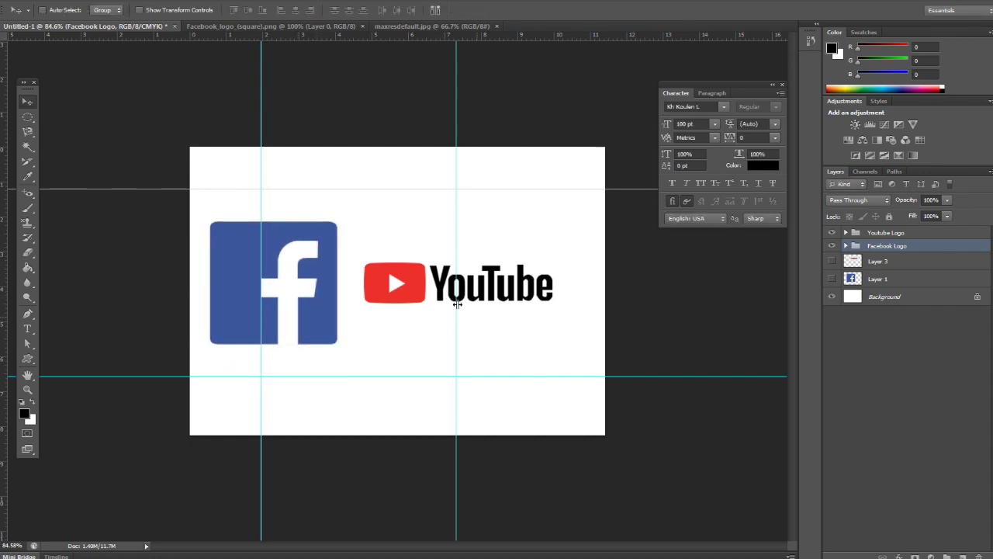
left_click(512, 287, "ctrl")
left_click_drag(512, 288, 535, 289)
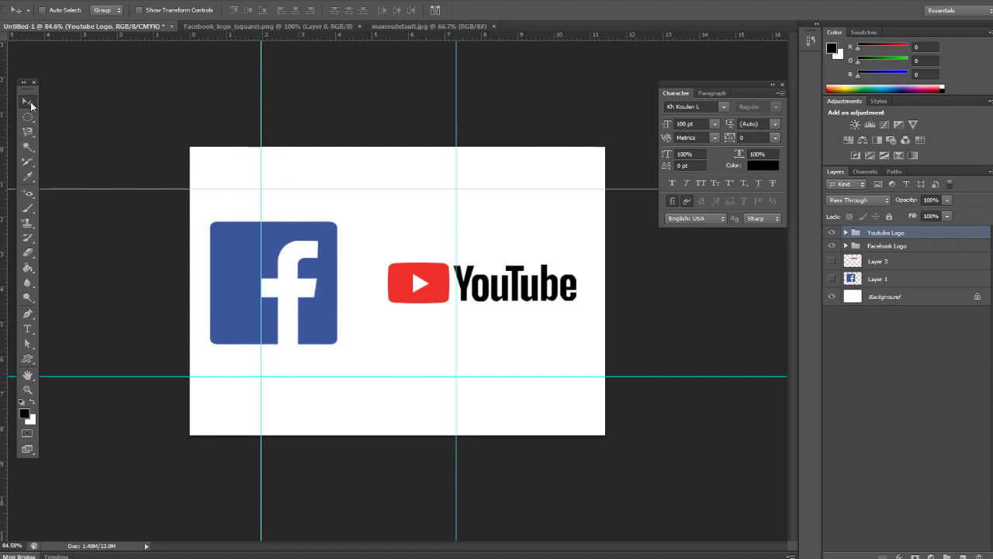
Remove both vertical and both horizontal guides from the canvas
left_click_drag(261, 133, 2, 115)
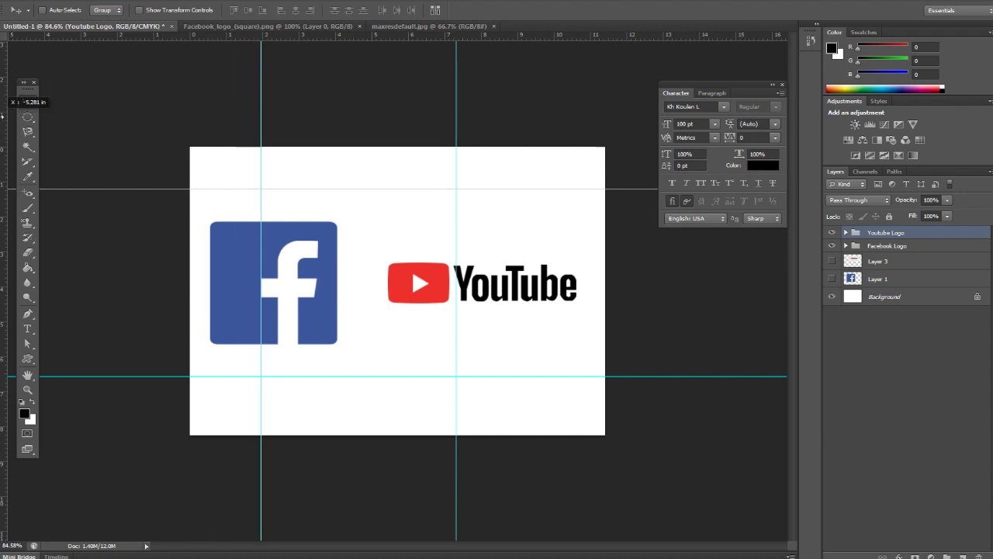
left_click_drag(456, 93, 4, 86)
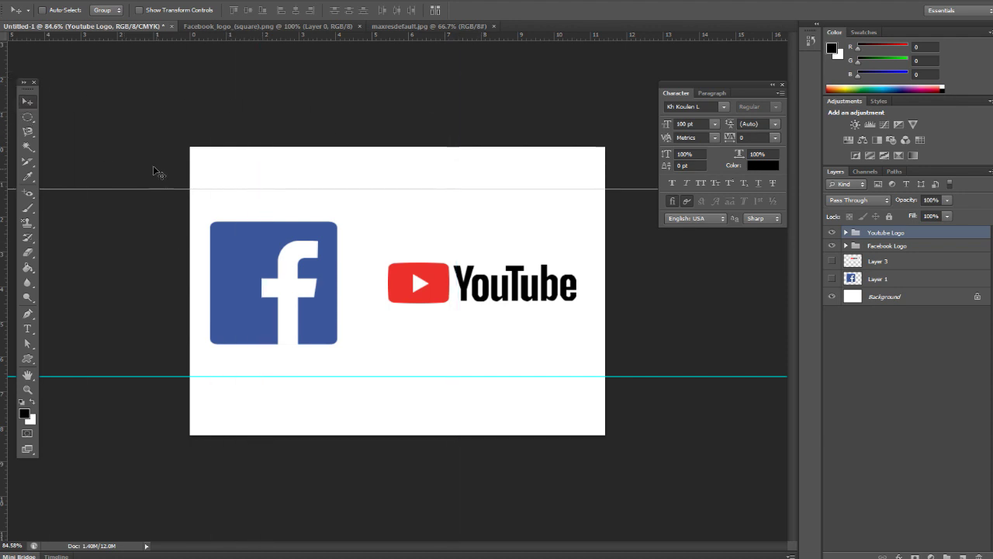
left_click_drag(155, 188, 211, 31)
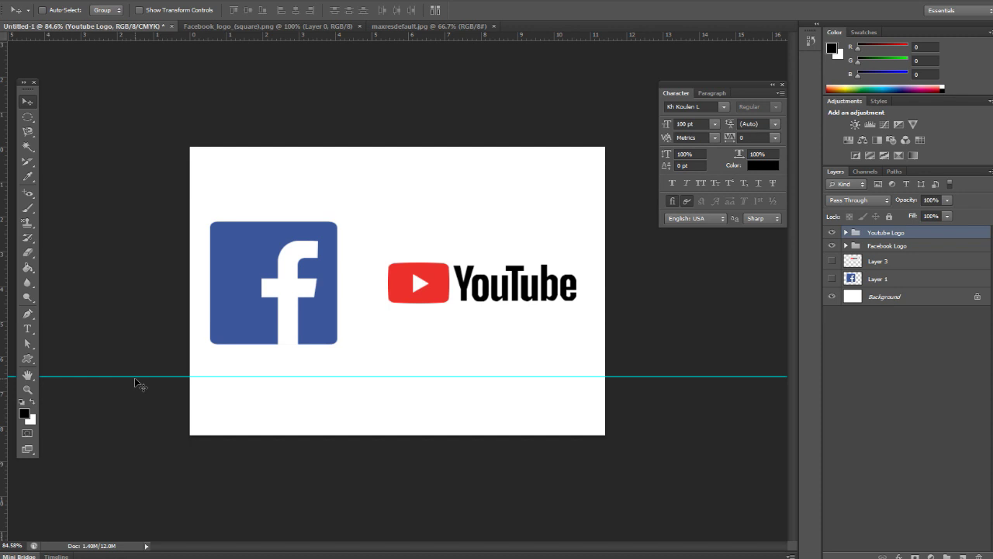
left_click_drag(137, 377, 233, 4)
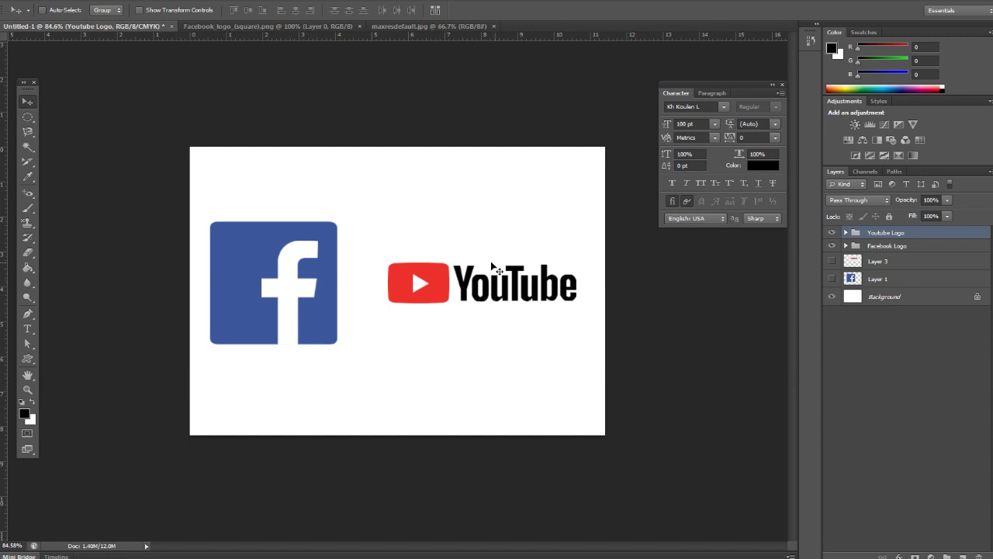
Move both the Facebook and YouTube logos lower so they line up side by side
left_click_drag(300, 257, 295, 277)
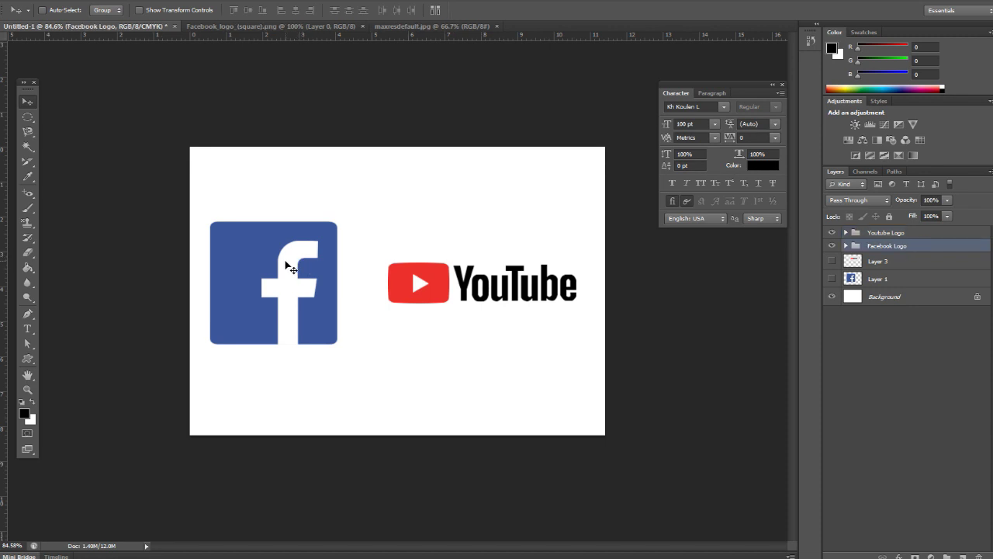
left_click_drag(441, 286, 441, 325)
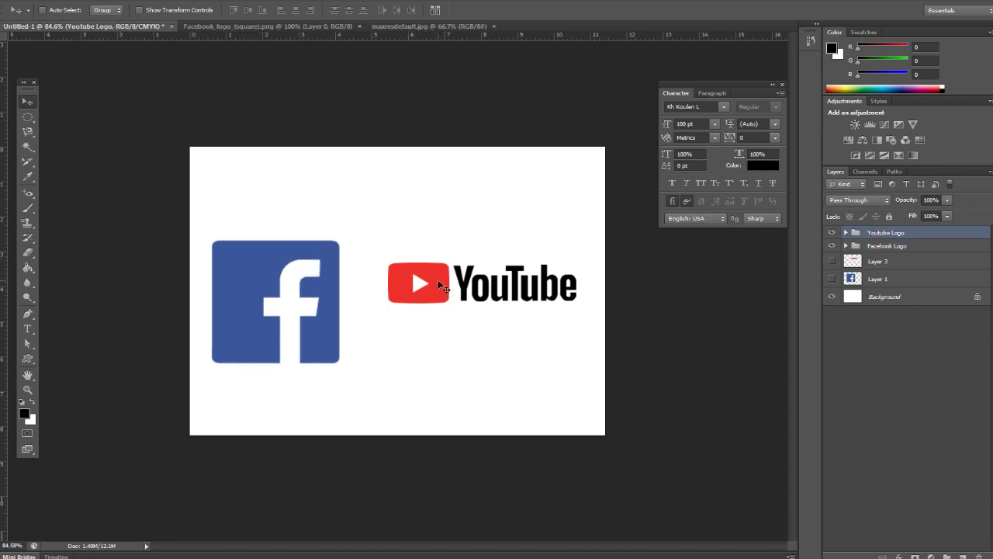
left_click_drag(322, 279, 322, 300)
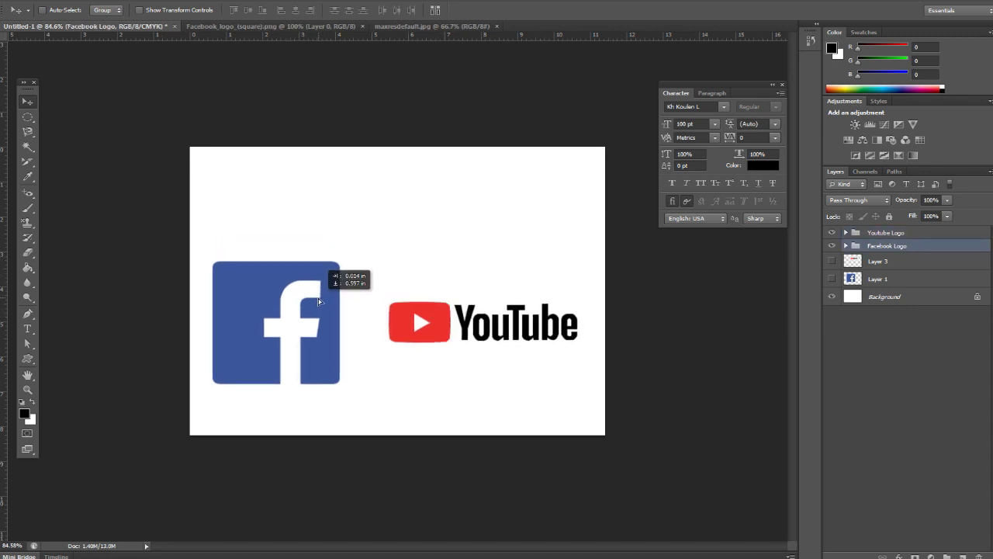
scroll(260, 183, "up", 2)
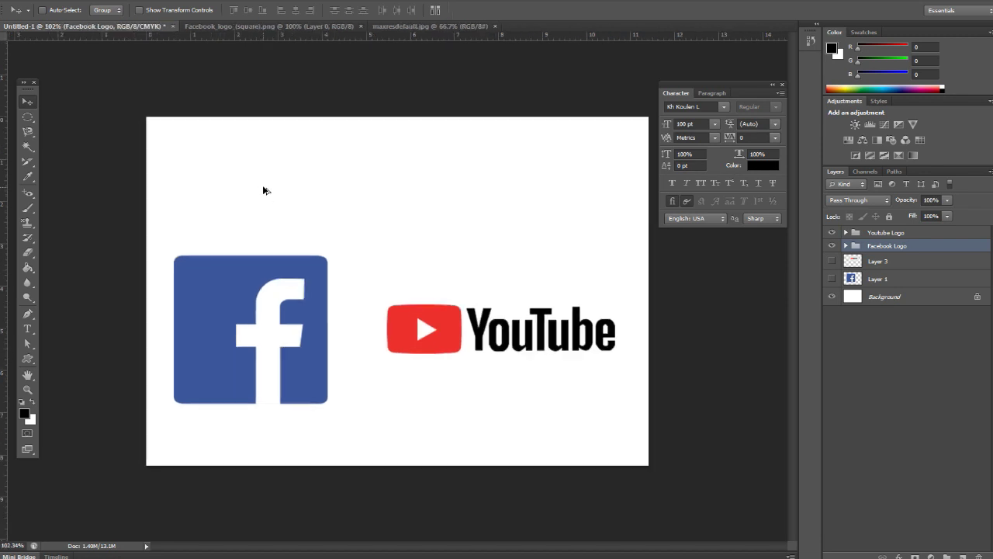
Add a 'How to draw Logo' text heading and centre it above the two logos
left_click(27, 329)
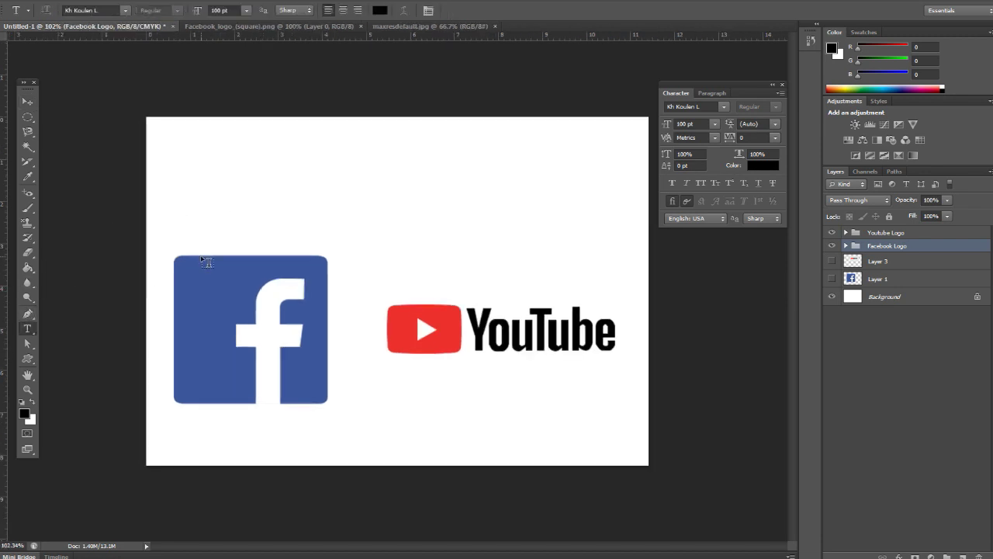
left_click(210, 183)
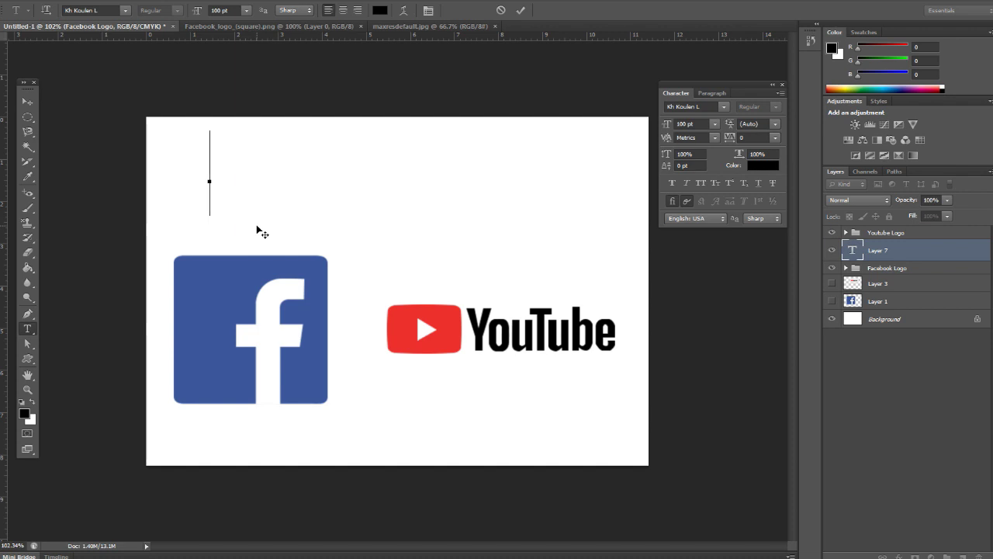
type("H")
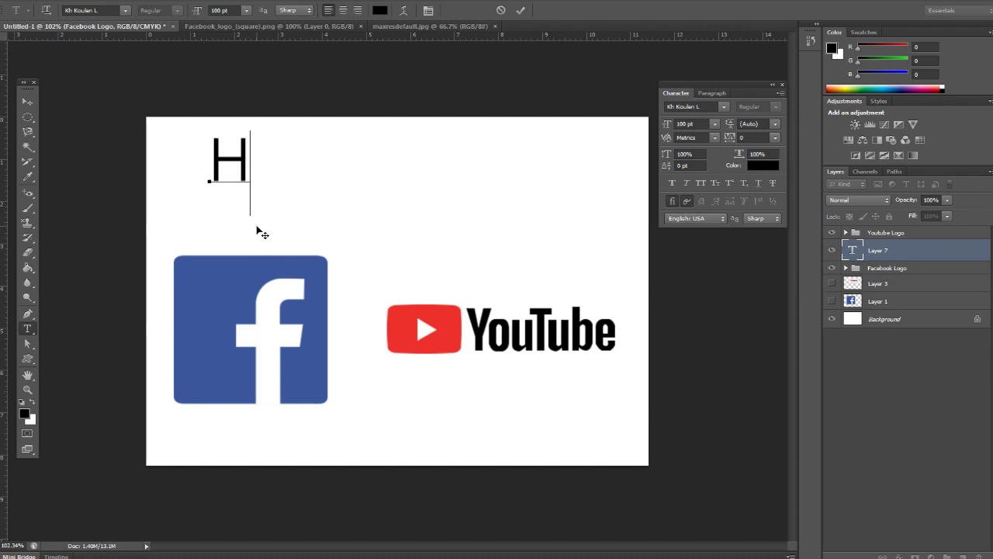
type("ow t")
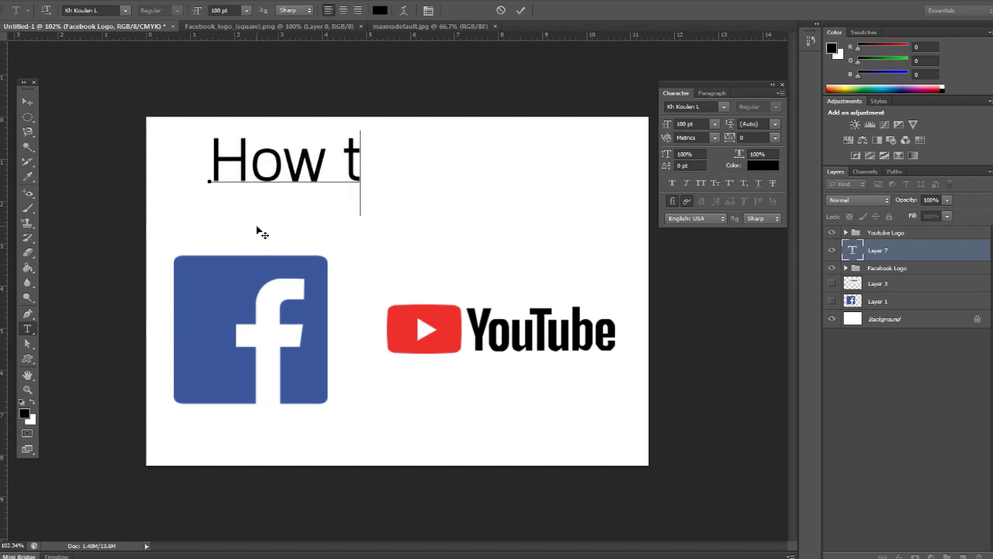
type("o dr")
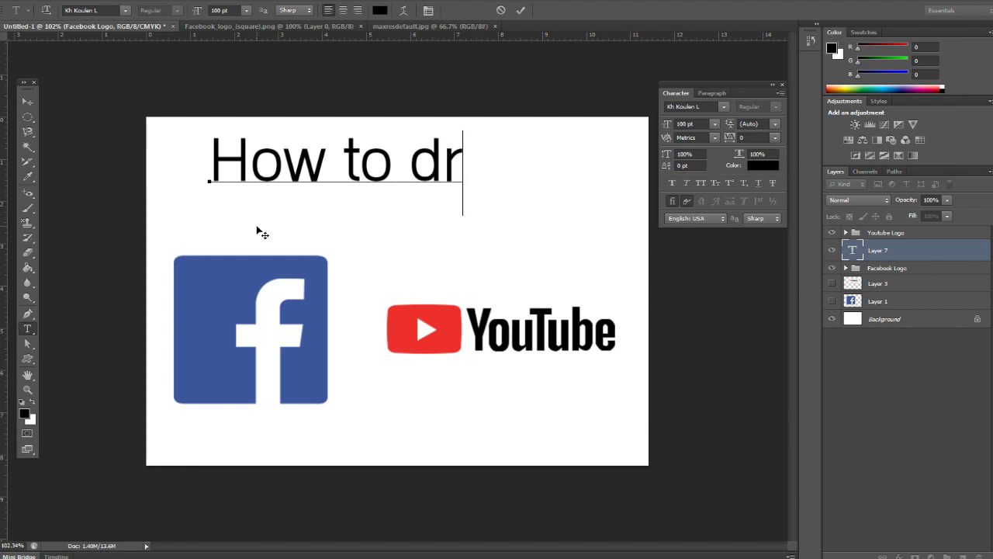
type("a")
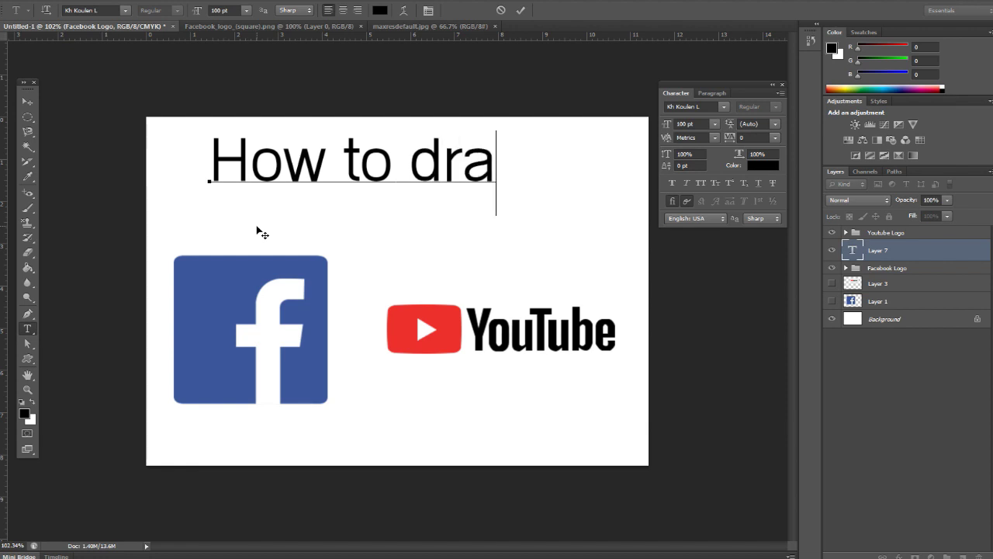
type("w L")
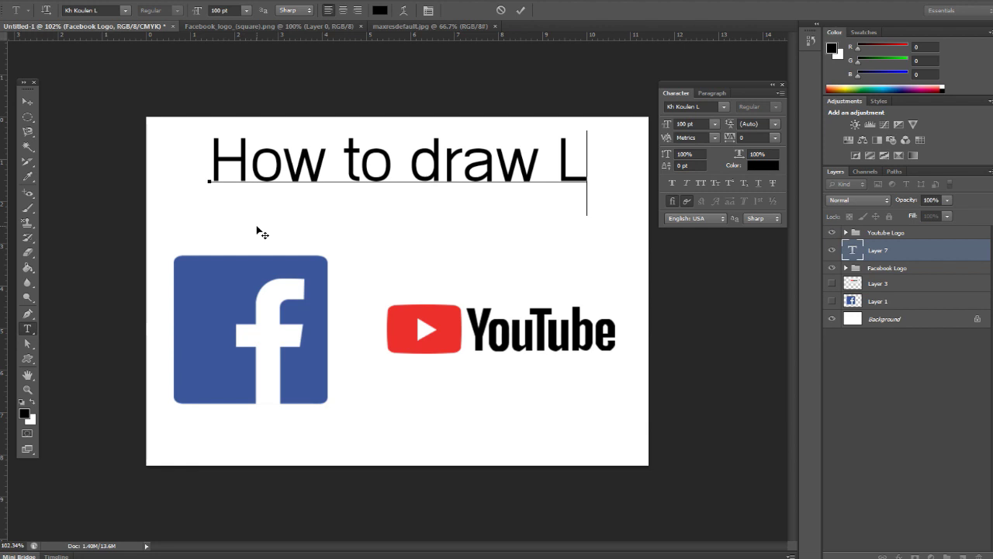
type("og")
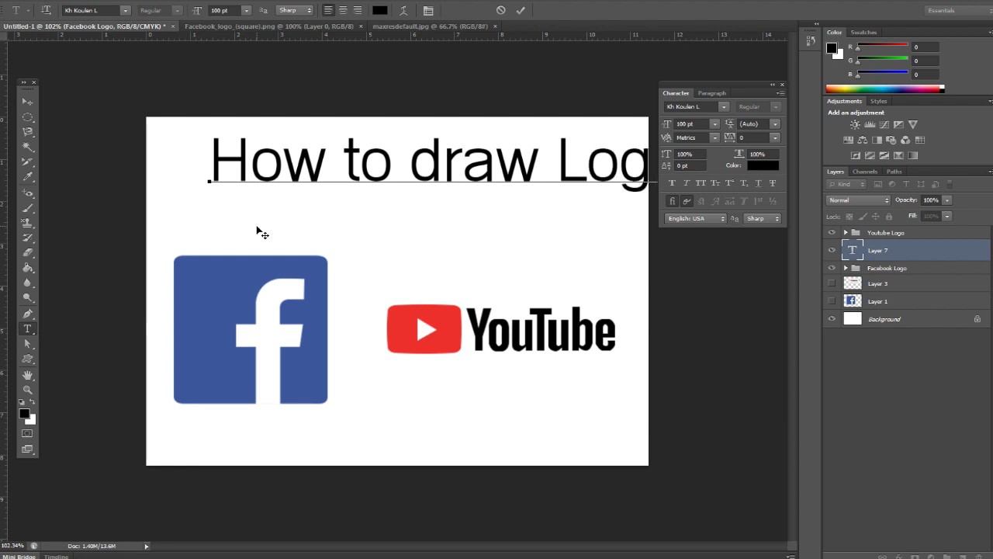
left_click(23, 99)
left_click_drag(354, 182, 310, 197)
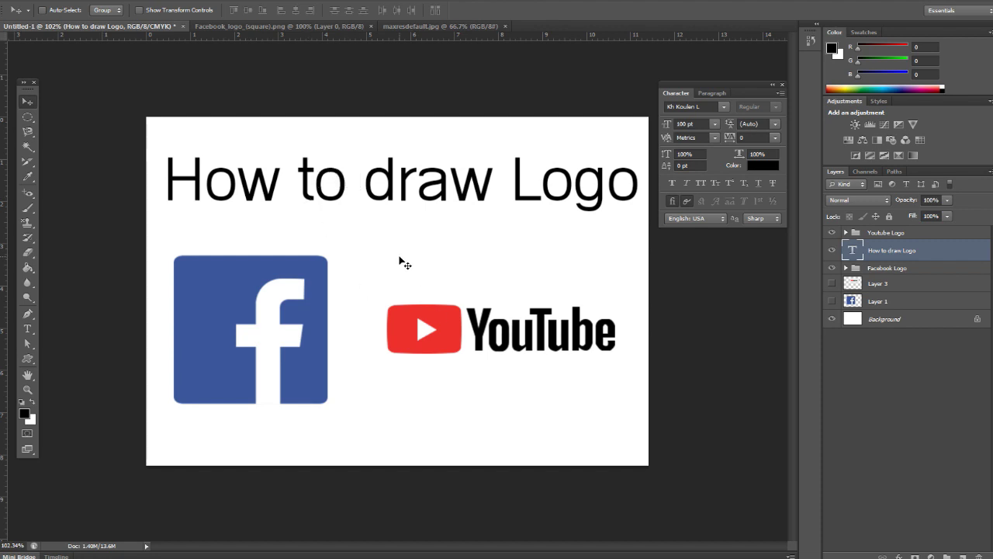